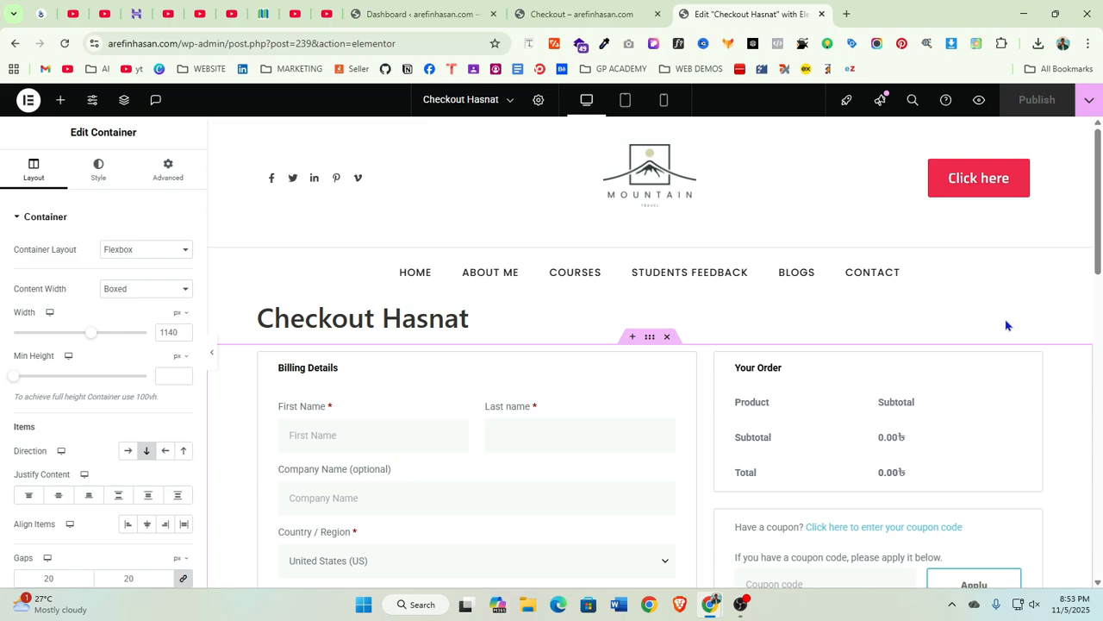
Scroll through the checkout widget in the editor canvas to inspect its billing form fields
scroll(695, 411, down, 2)
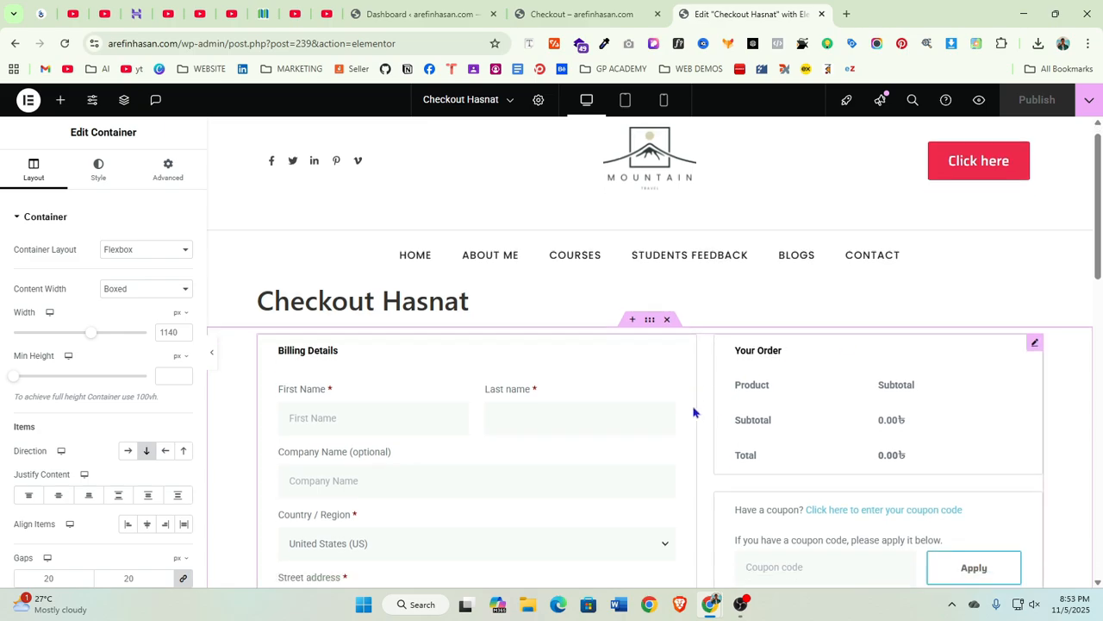
click(1035, 223)
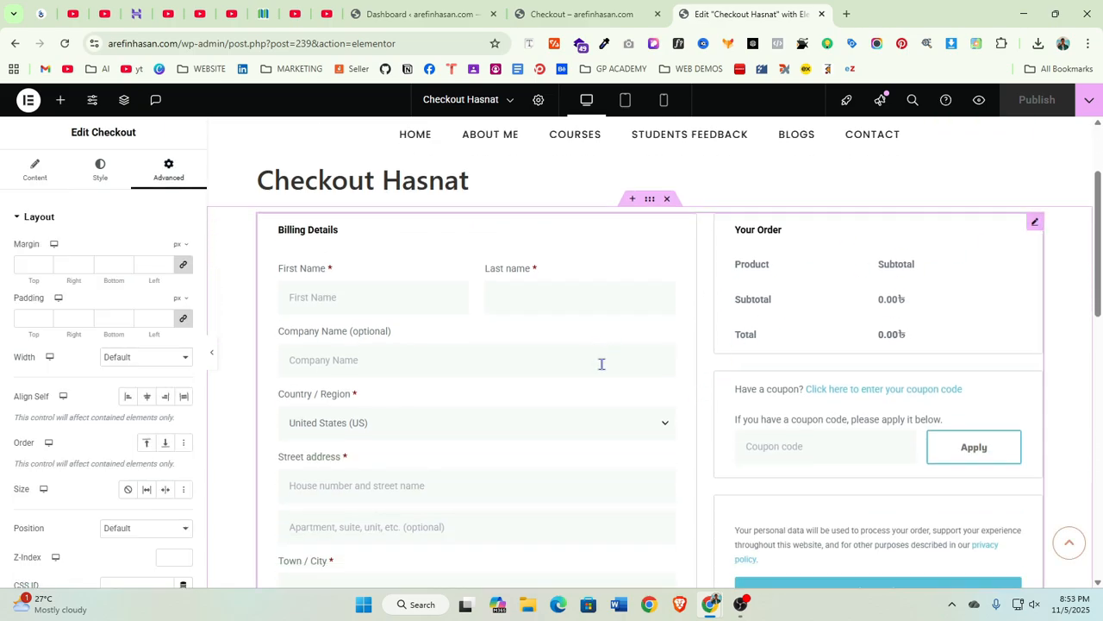
scroll(603, 396, down, 4)
scroll(506, 366, down, 5)
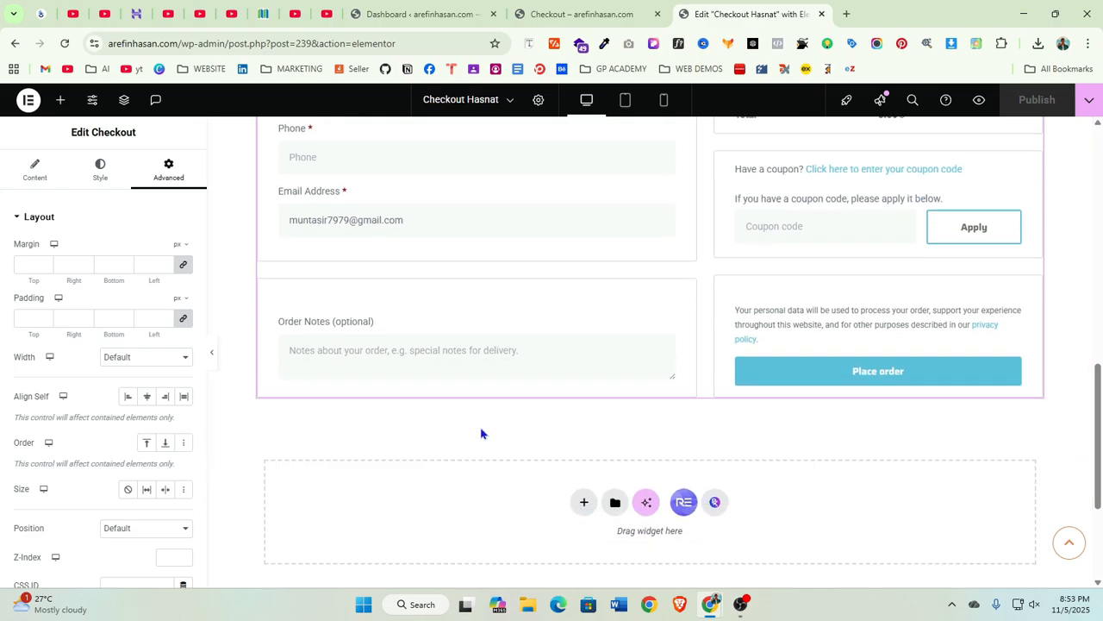
scroll(482, 434, up, 6)
scroll(497, 431, up, 3)
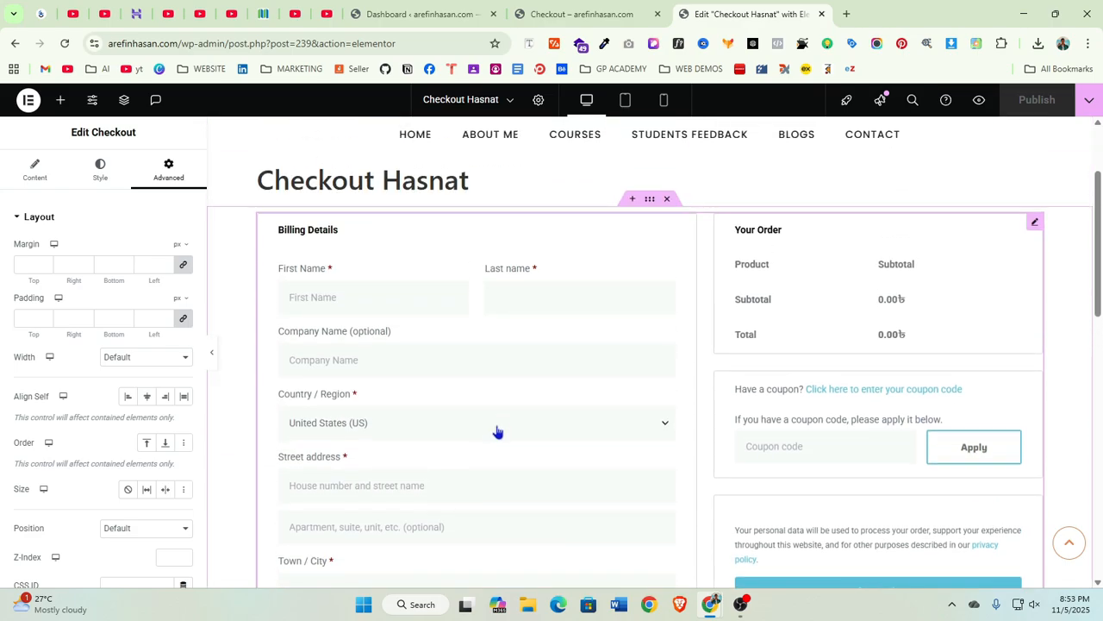
click(598, 307)
click(395, 305)
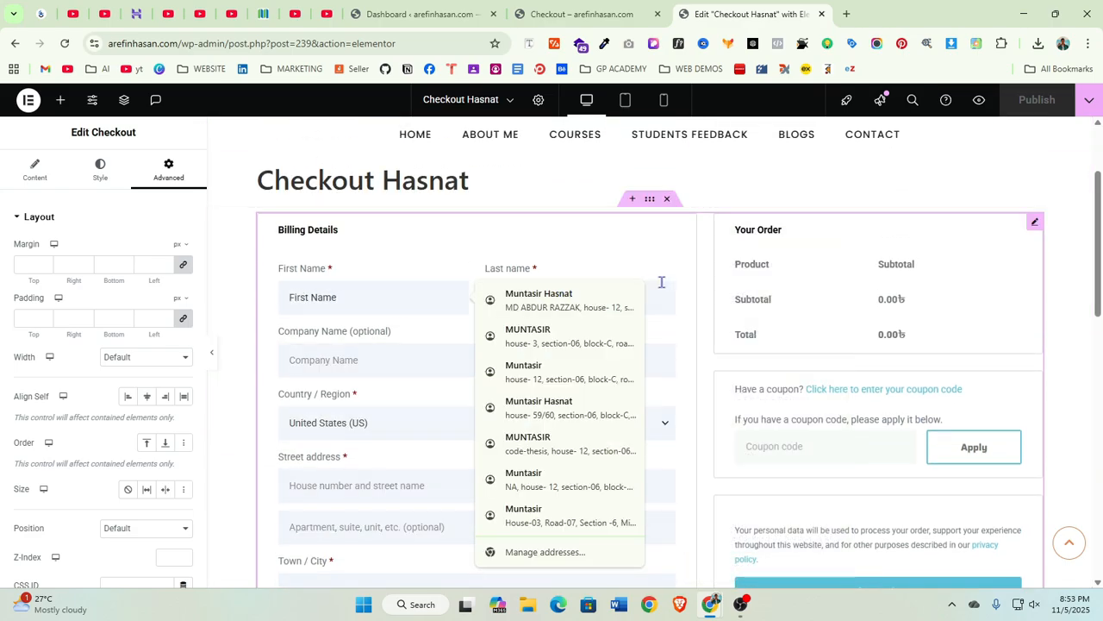
key(Tab)
scroll(431, 388, down, 3)
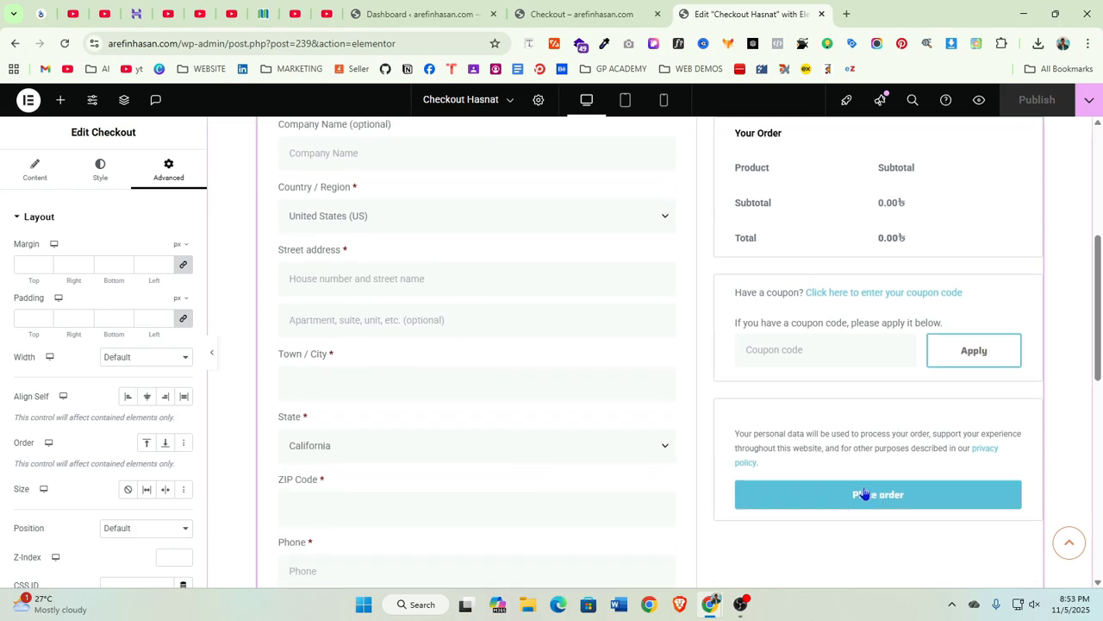
scroll(526, 469, down, 3)
scroll(542, 474, up, 6)
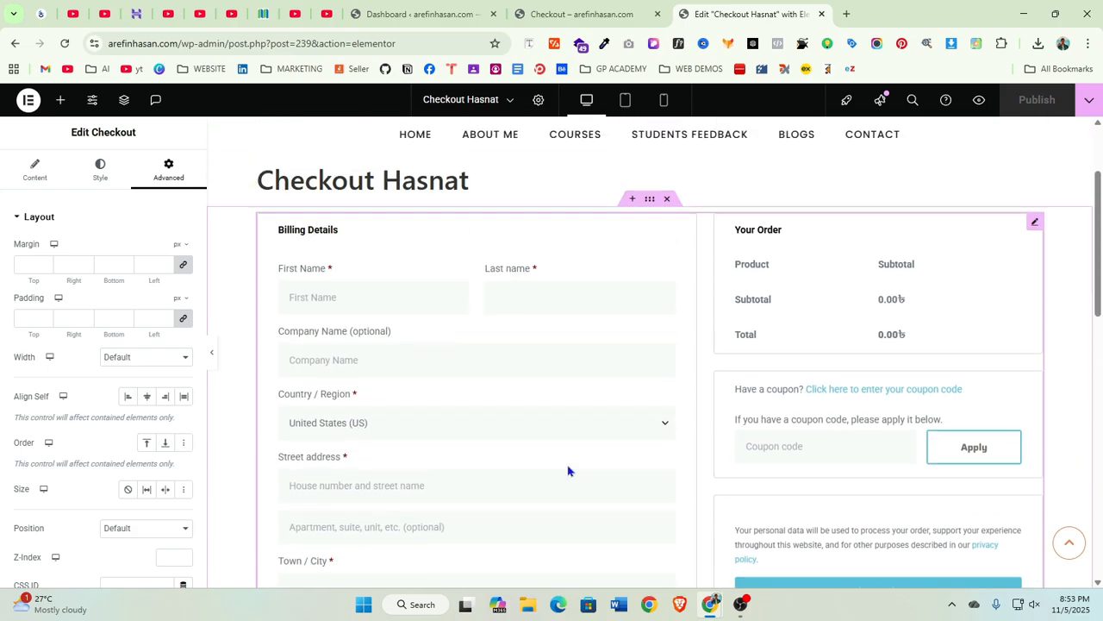
Check the Last name field and review the container holding the checkout widget
click(600, 303)
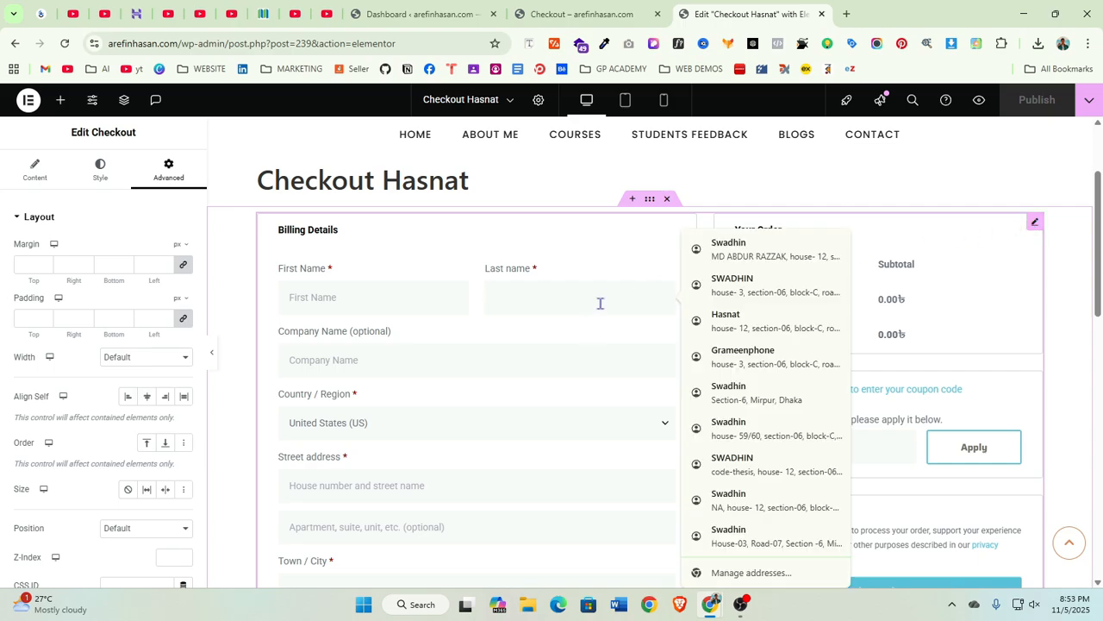
click(601, 267)
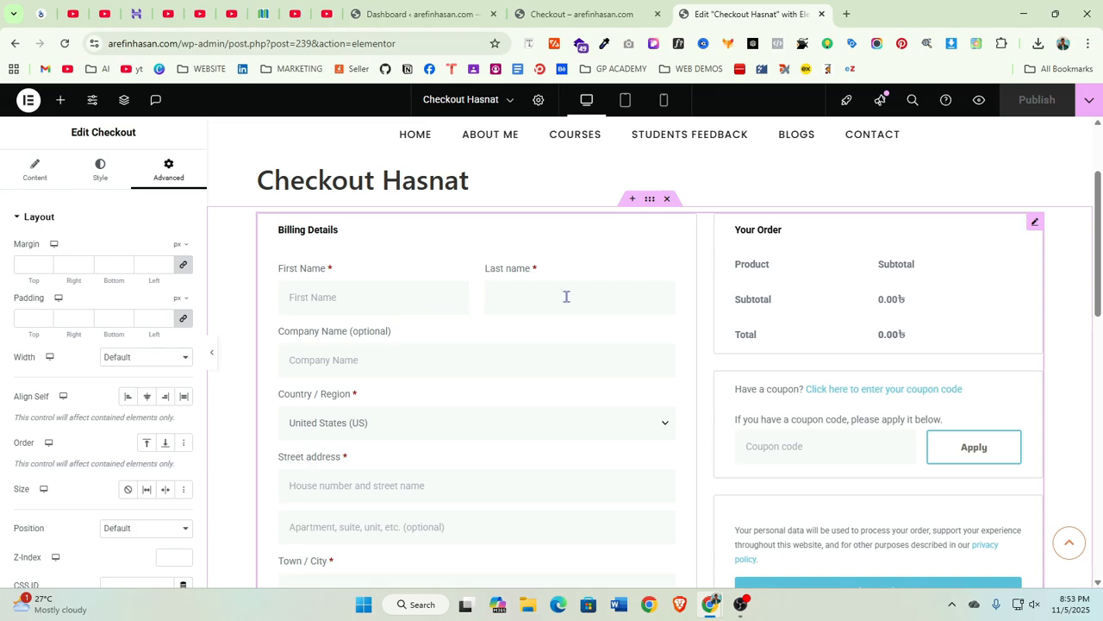
scroll(534, 454, down, 1)
scroll(629, 343, up, 2)
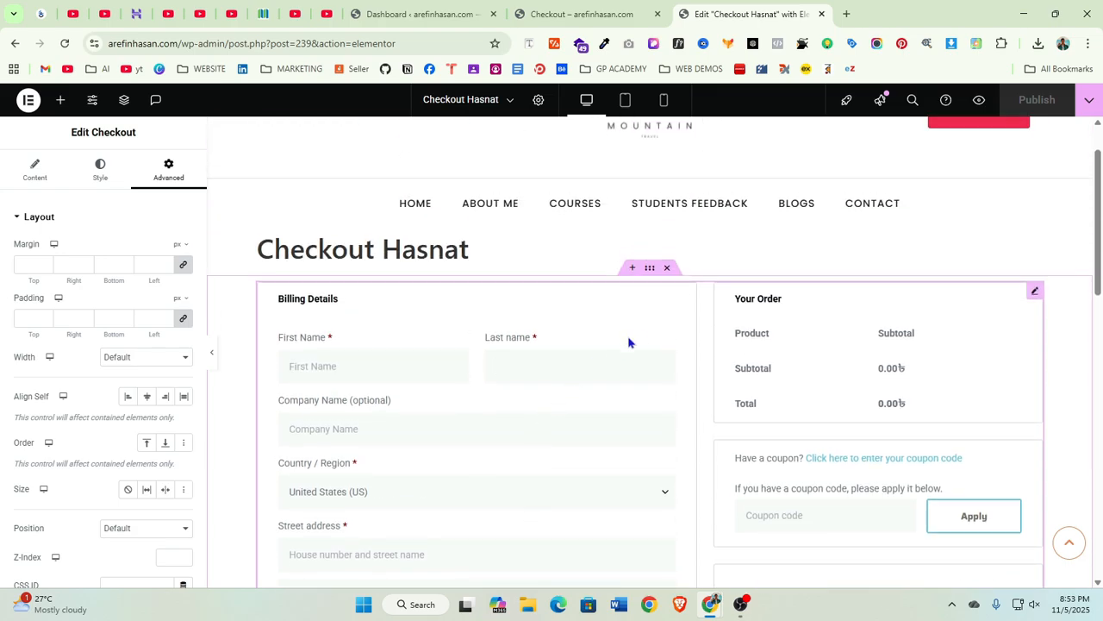
scroll(673, 344, up, 1)
click(651, 338)
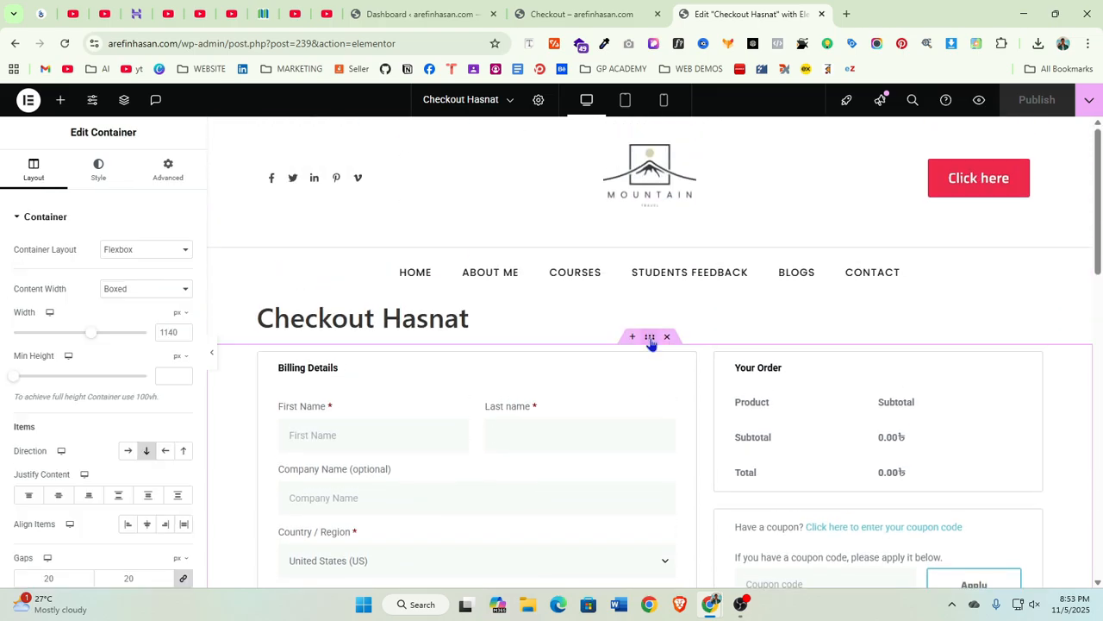
scroll(633, 401, down, 9)
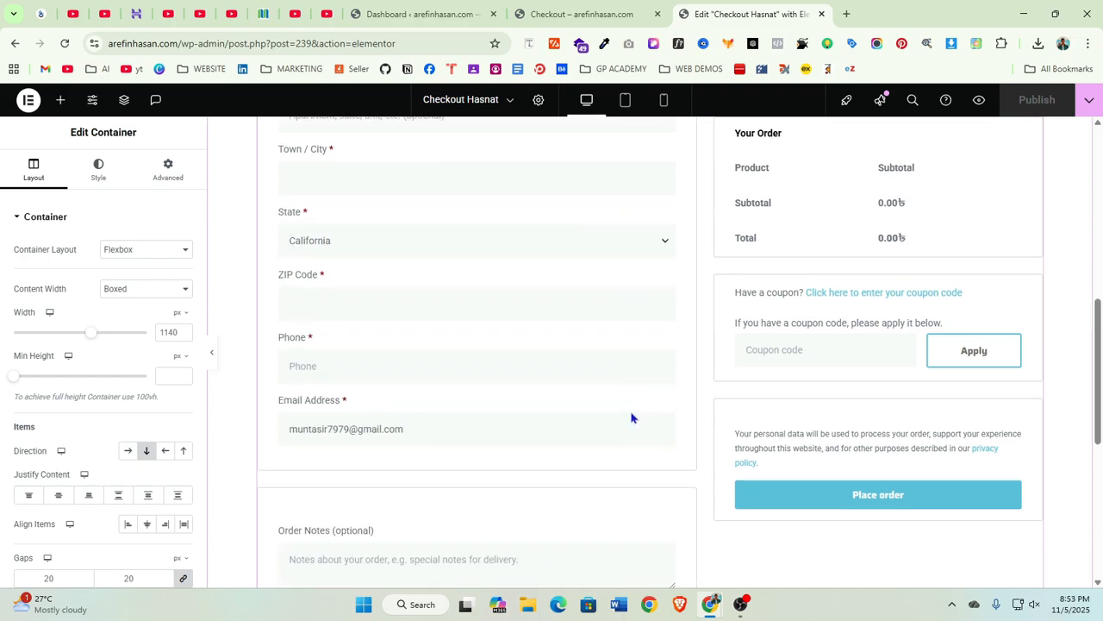
scroll(612, 387, up, 4)
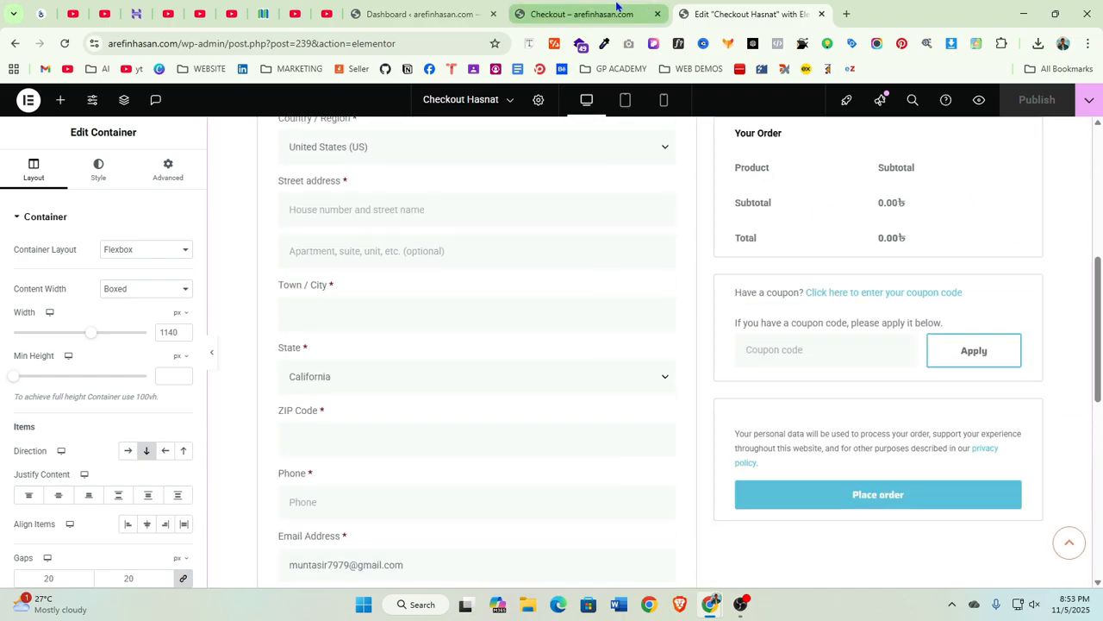
Switch to the live Checkout tab and review its heading, order details and billing address sections
click(591, 10)
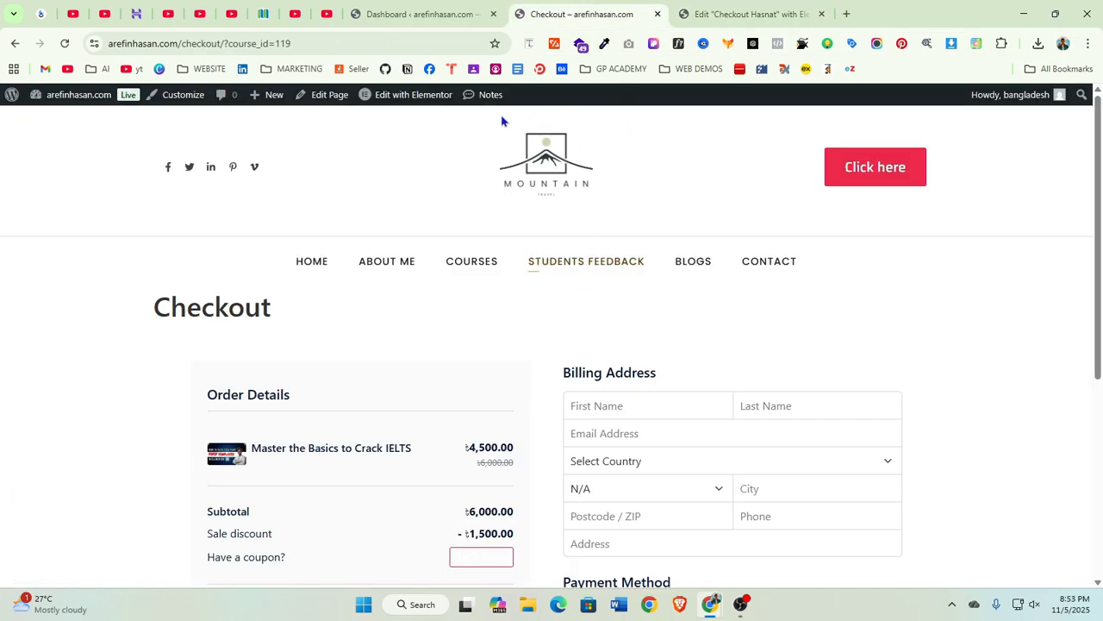
scroll(165, 330, down, 1)
drag(152, 241, 286, 246)
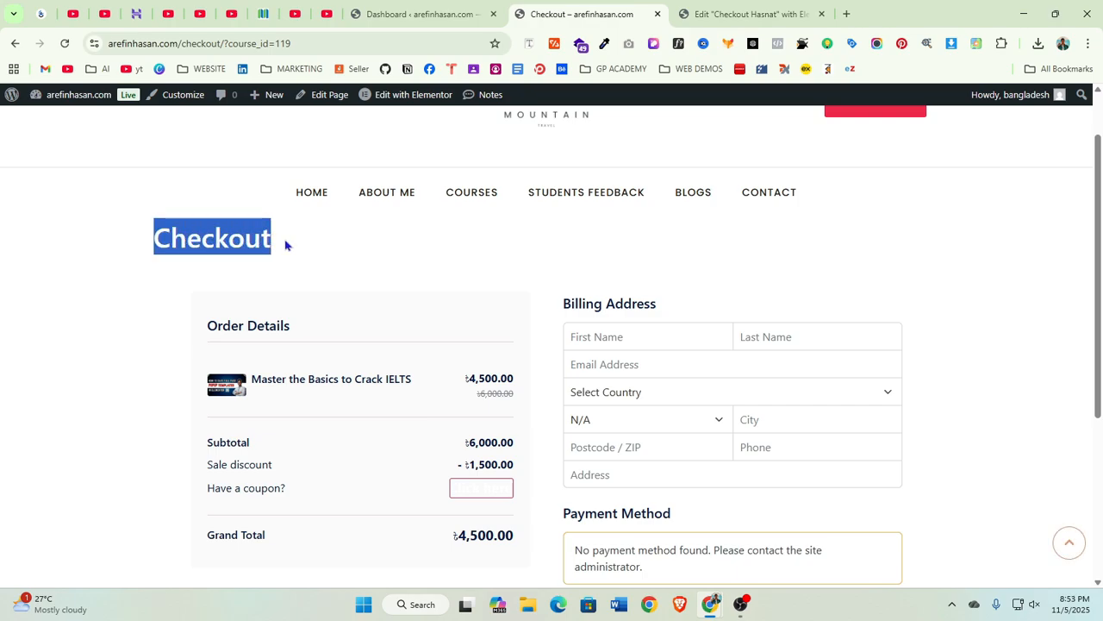
click(306, 246)
drag(150, 236, 332, 247)
scroll(454, 326, down, 1)
scroll(475, 463, down, 3)
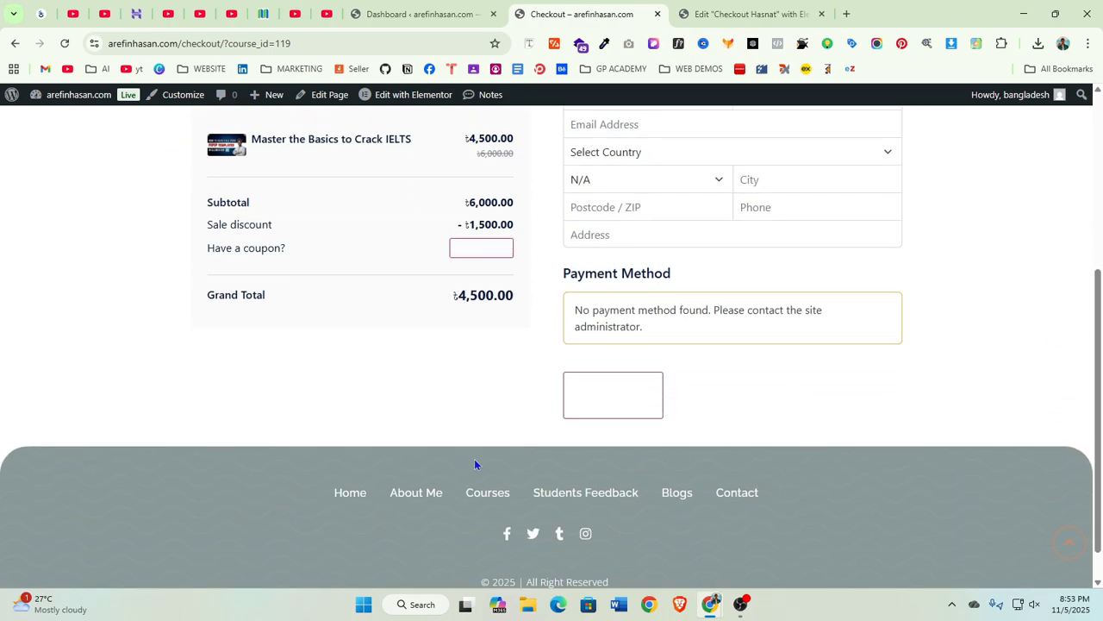
scroll(611, 494, up, 3)
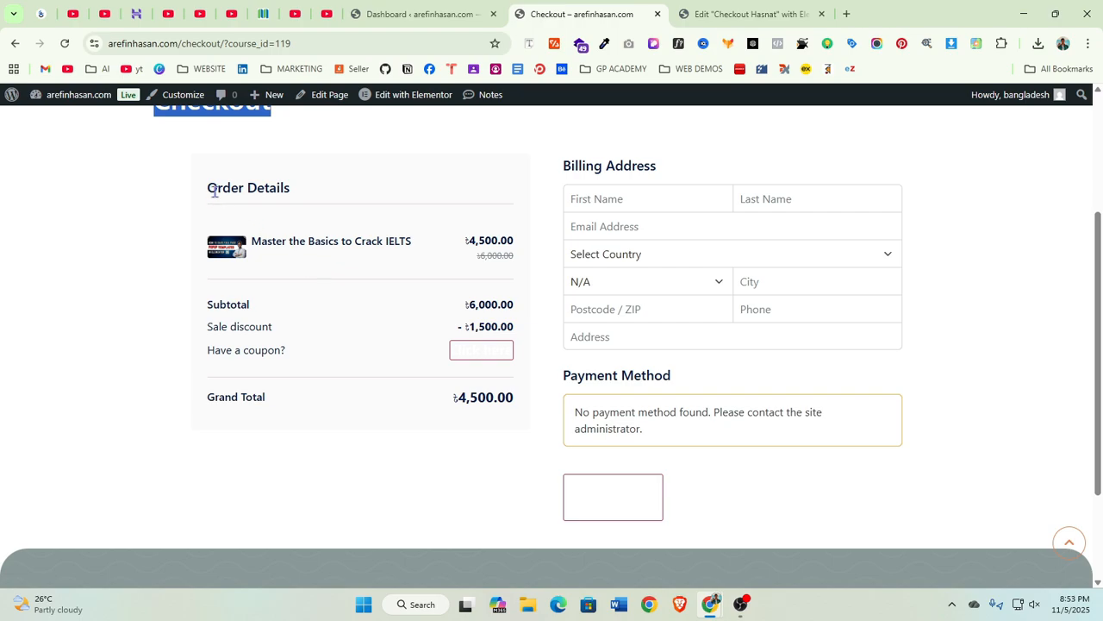
drag(214, 191, 327, 209)
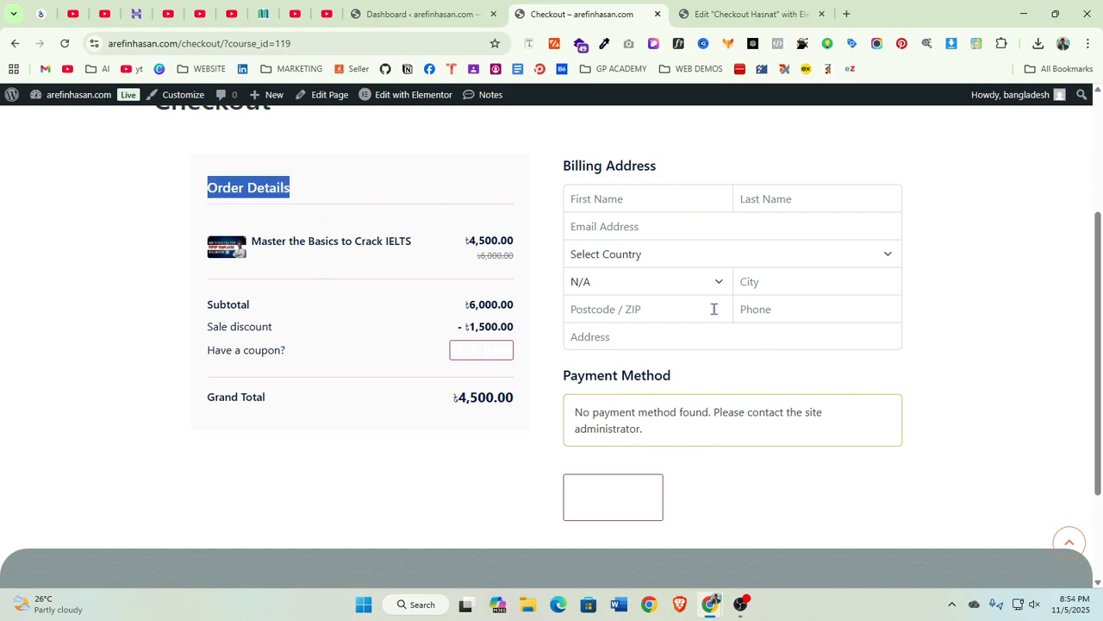
scroll(915, 445, up, 3)
click(822, 325)
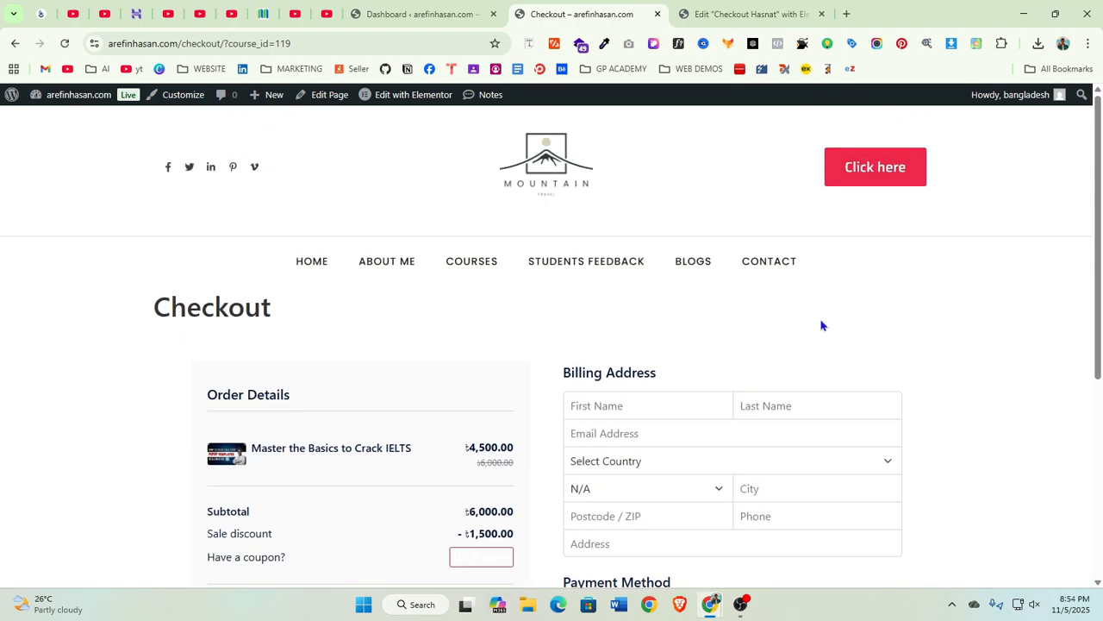
Return to the editor tab and delete the container holding the checkout widget
click(746, 14)
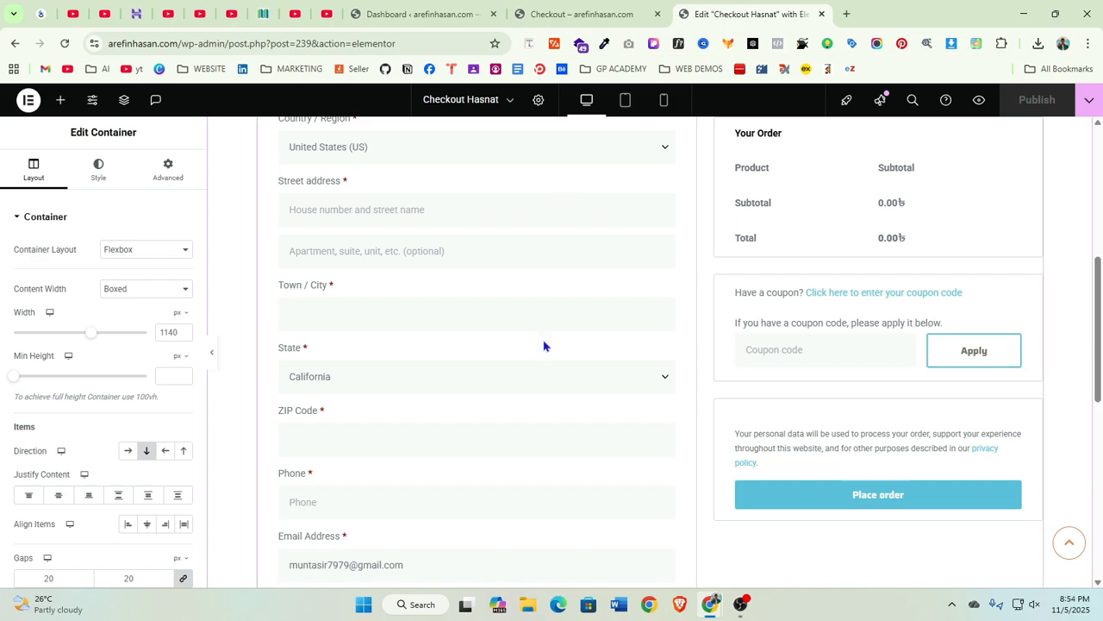
scroll(614, 369, up, 3)
scroll(614, 369, up, 2)
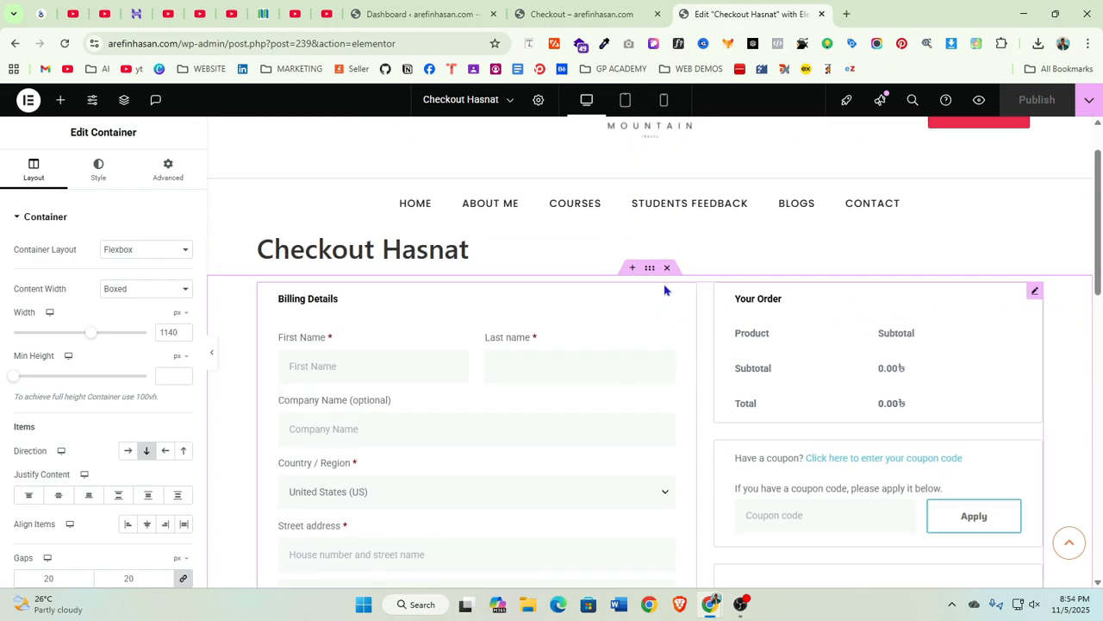
click(666, 267)
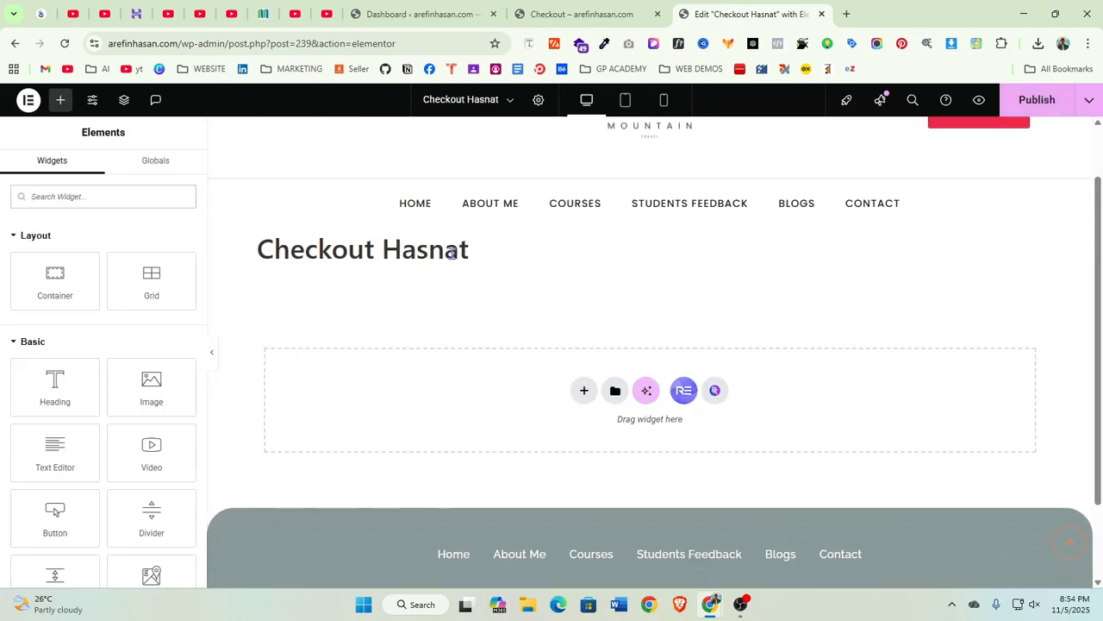
drag(466, 249, 275, 251)
click(543, 292)
scroll(495, 352, down, 2)
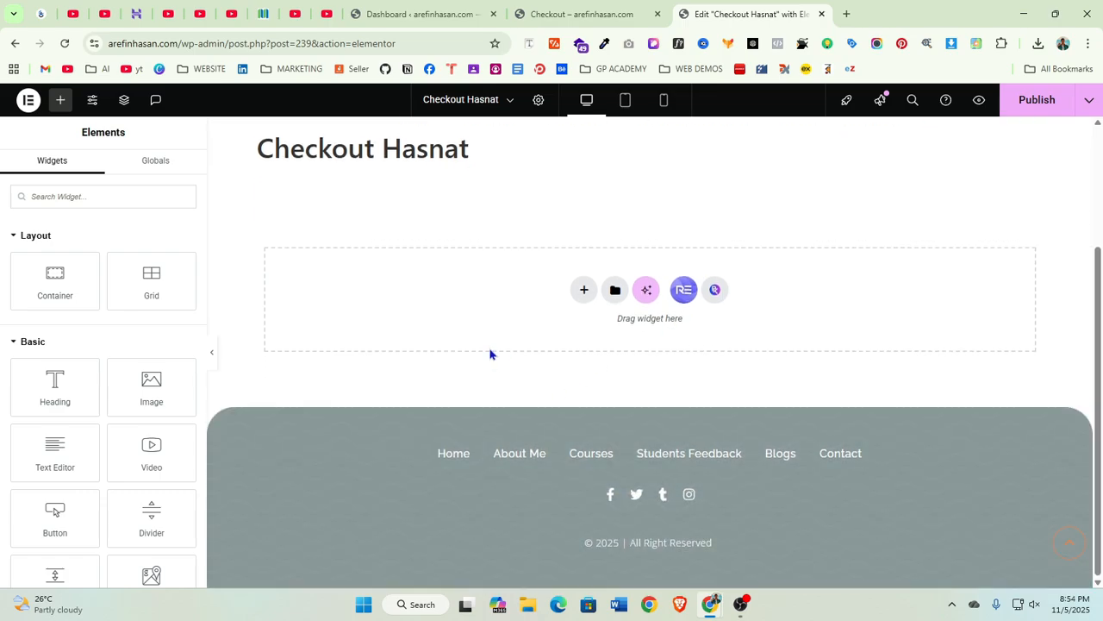
scroll(481, 337, up, 3)
scroll(599, 389, down, 2)
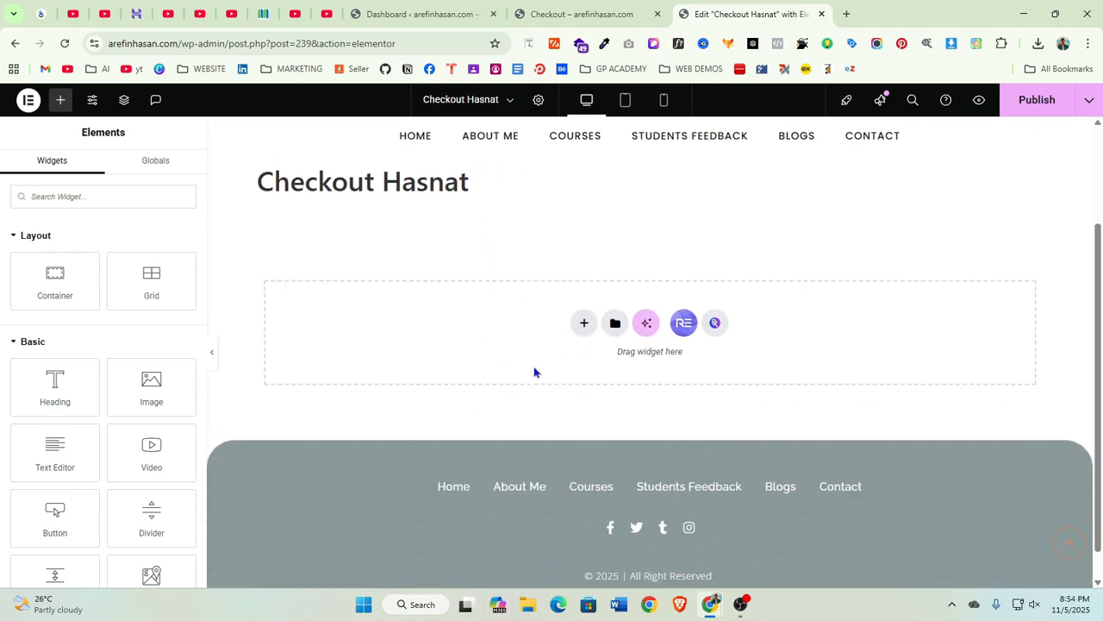
scroll(543, 379, up, 2)
scroll(558, 388, down, 1)
Add a new Flexbox container below the Checkout Hasnat heading
click(584, 390)
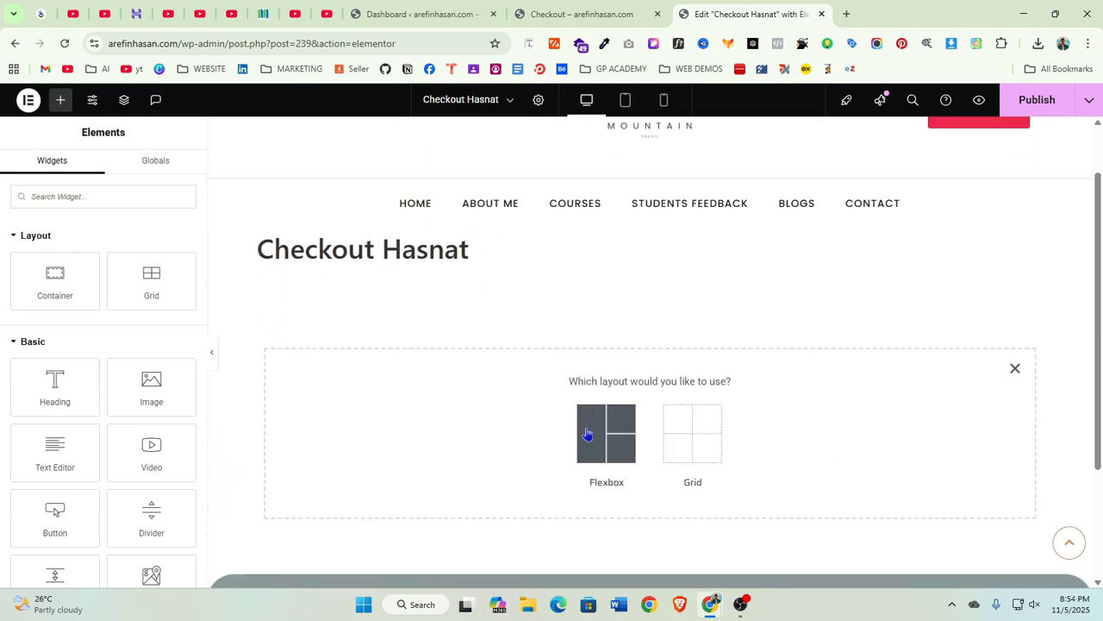
click(595, 436)
click(472, 431)
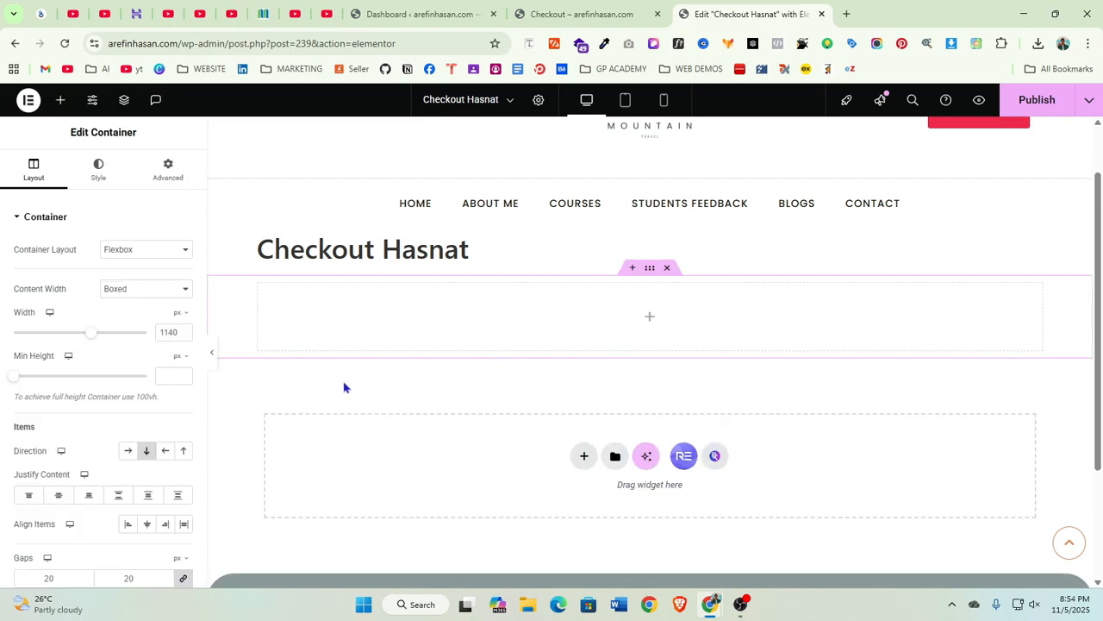
Search the widgets for checkout and place the Checkout widget into the new container
click(648, 320)
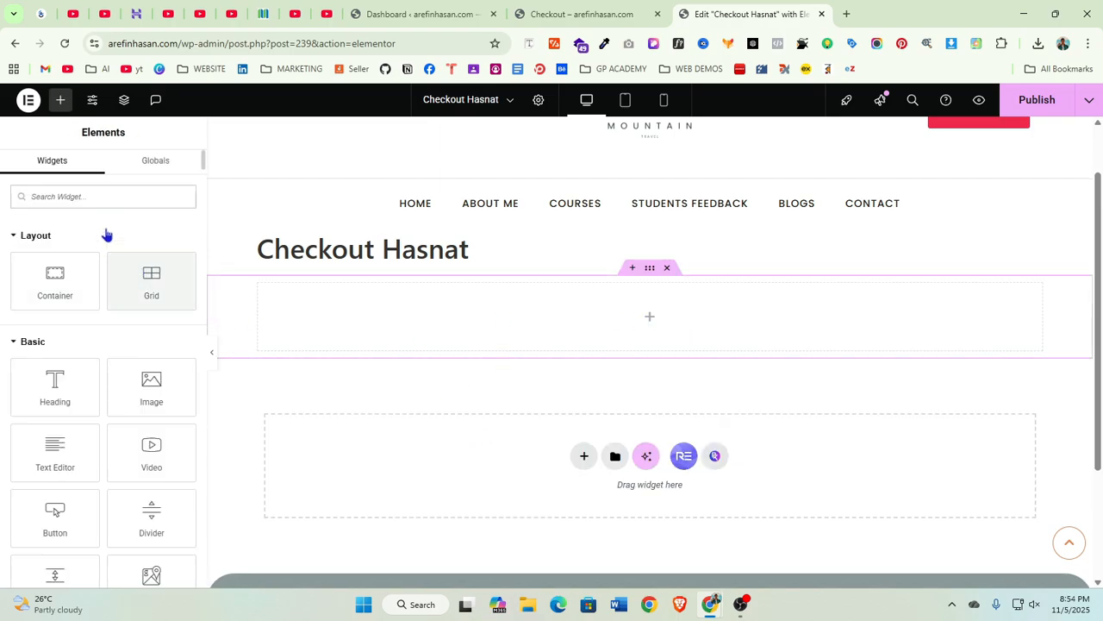
text(checkout)
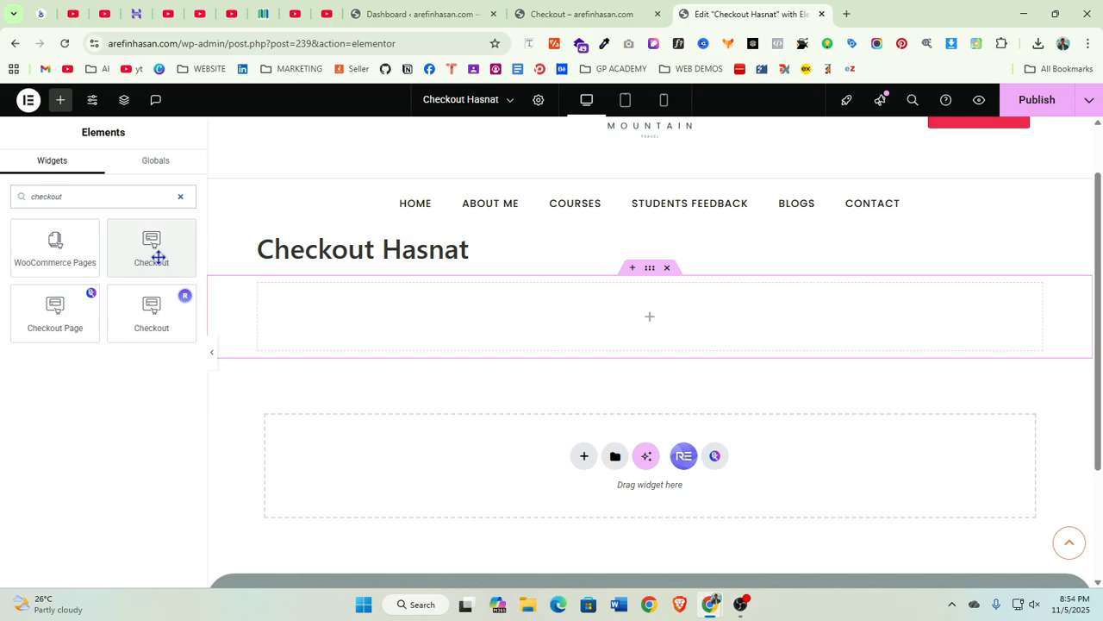
drag(158, 253, 629, 322)
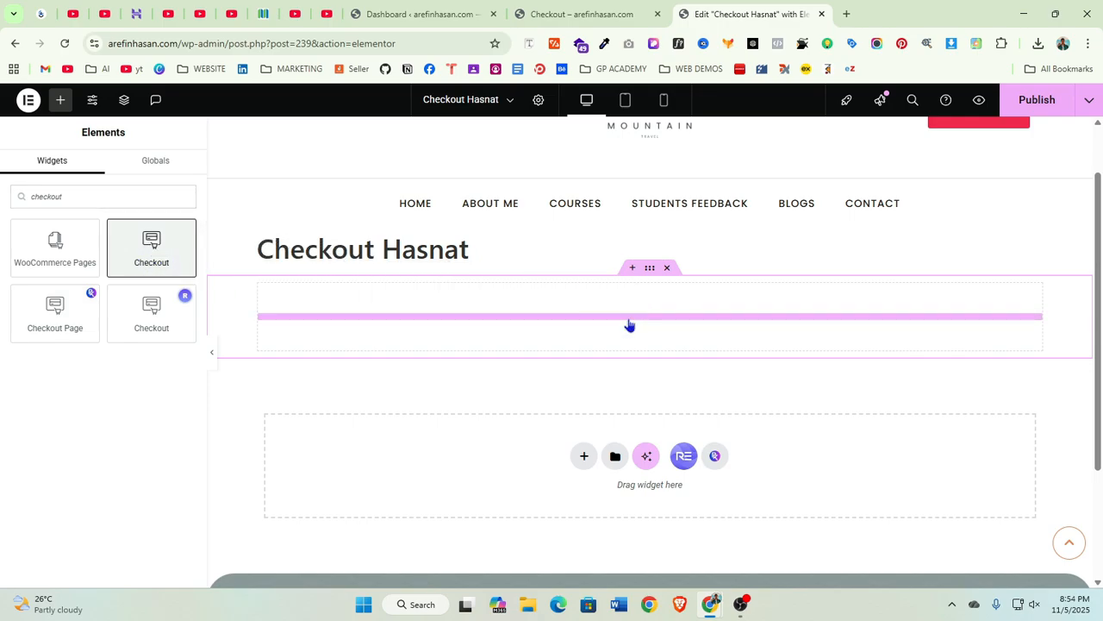
Scroll through the newly placed checkout form to inspect its fields
scroll(461, 394, down, 7)
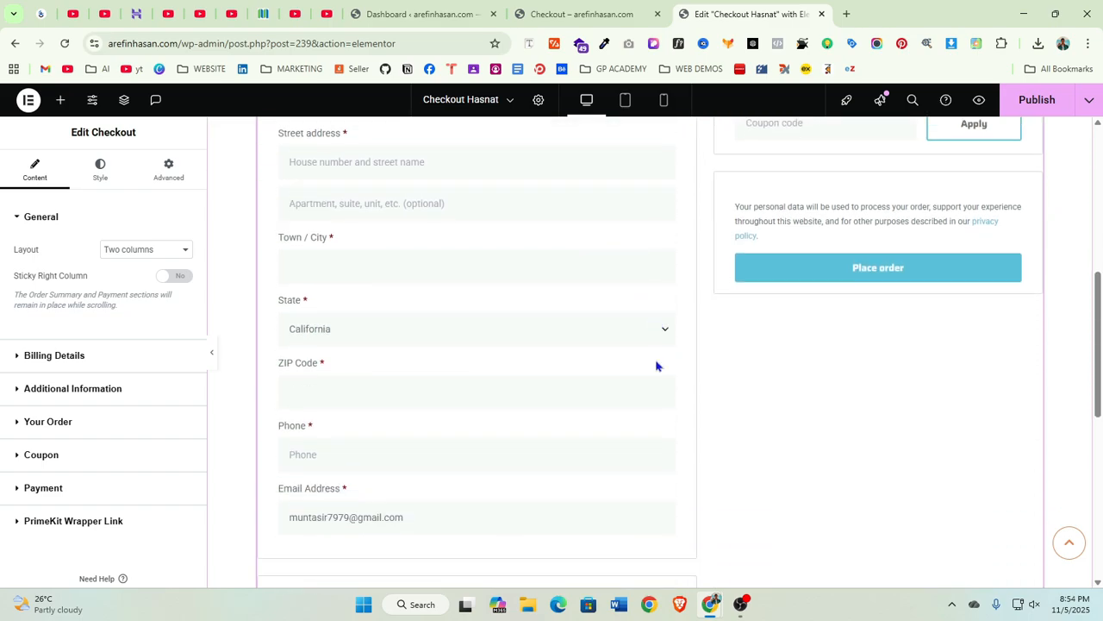
scroll(634, 414, up, 2)
scroll(638, 405, up, 6)
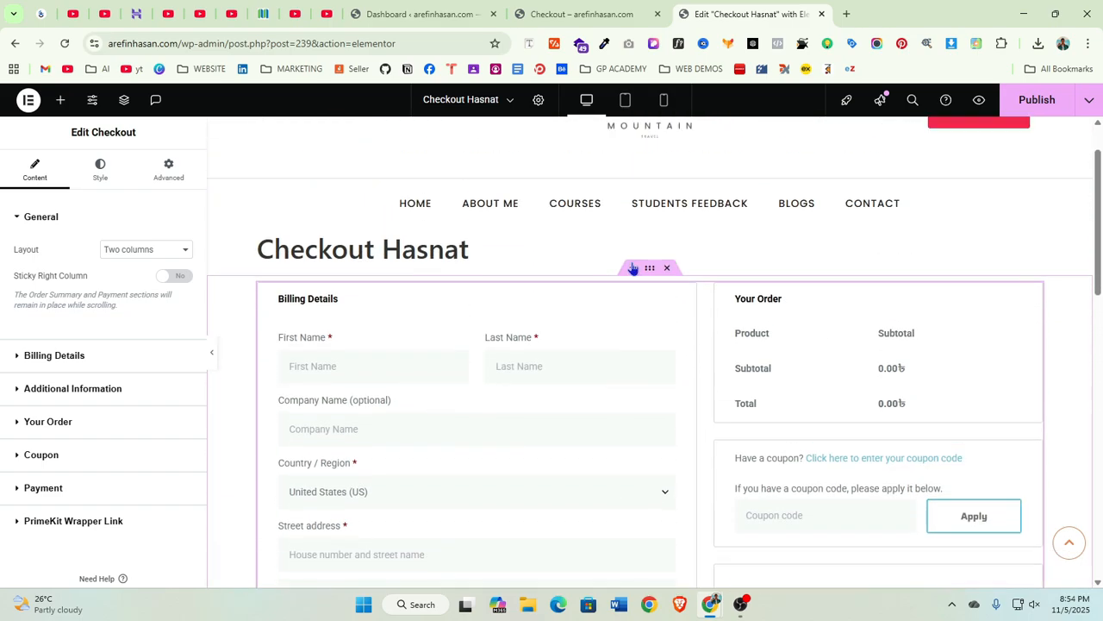
scroll(676, 413, down, 8)
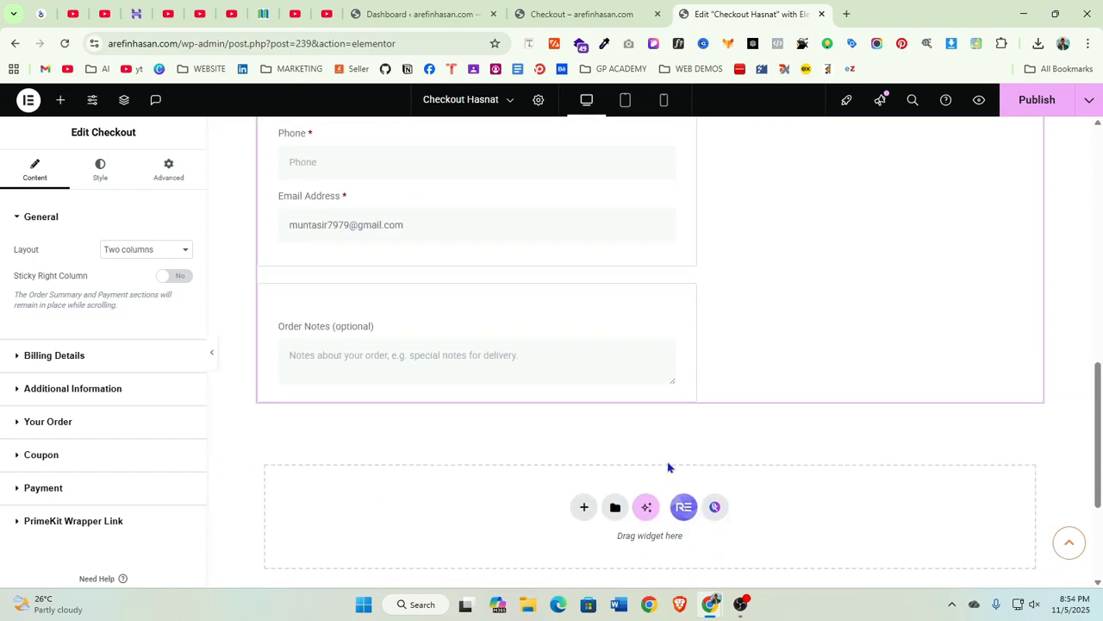
scroll(651, 435, up, 6)
scroll(699, 322, up, 1)
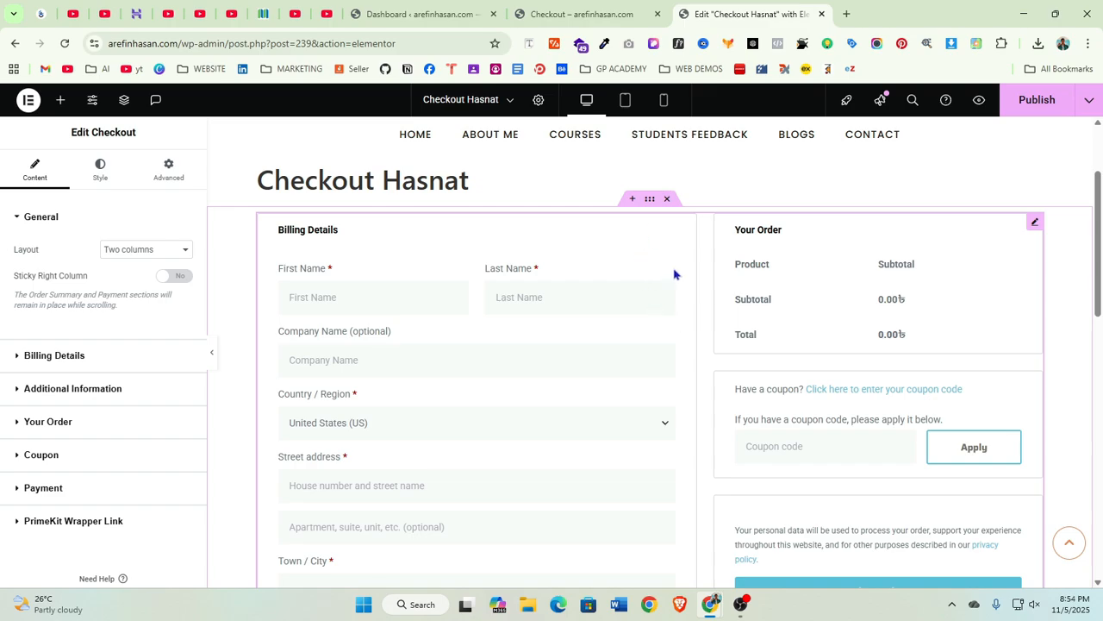
scroll(681, 345, down, 4)
scroll(707, 387, up, 4)
click(380, 355)
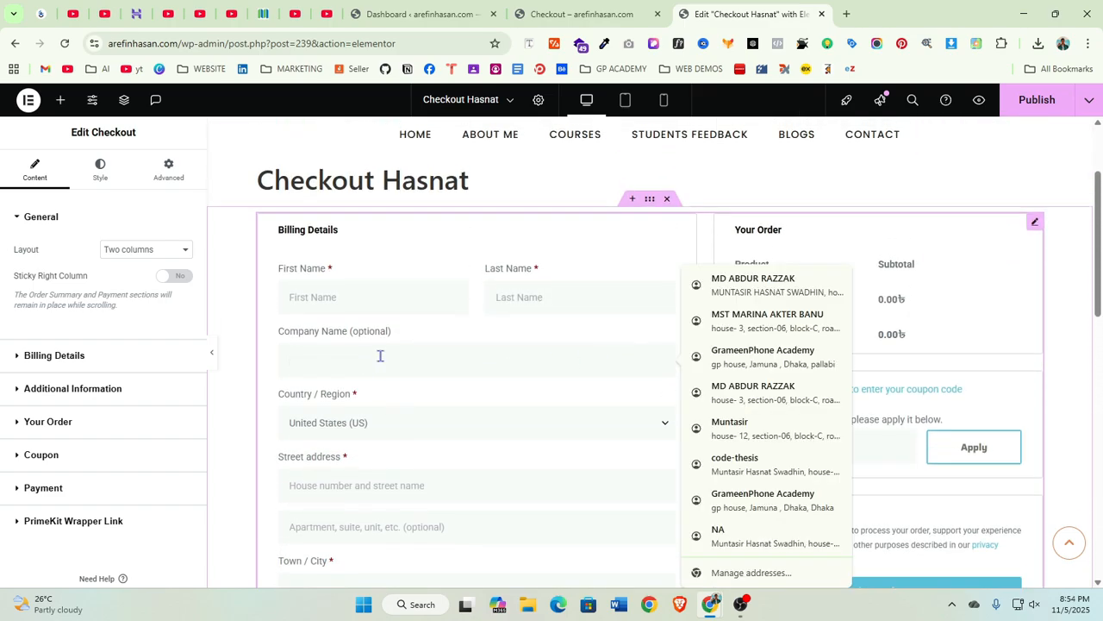
click(445, 323)
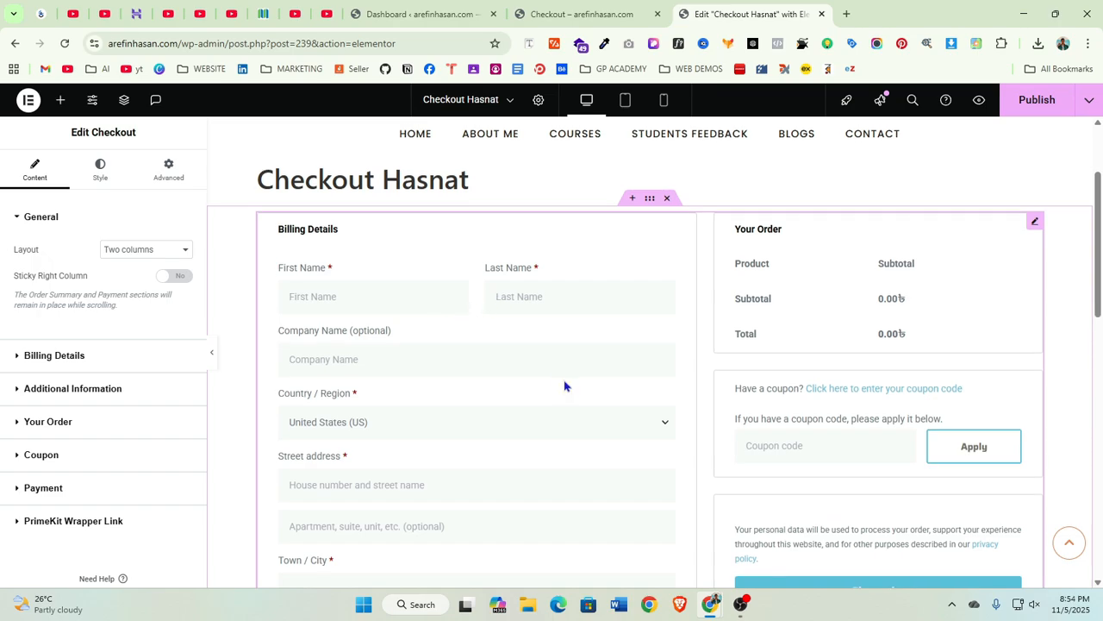
Review the checkout widget's billing form and order summary on the Checkout Hasnat page in the editor
scroll(343, 308, down, 1)
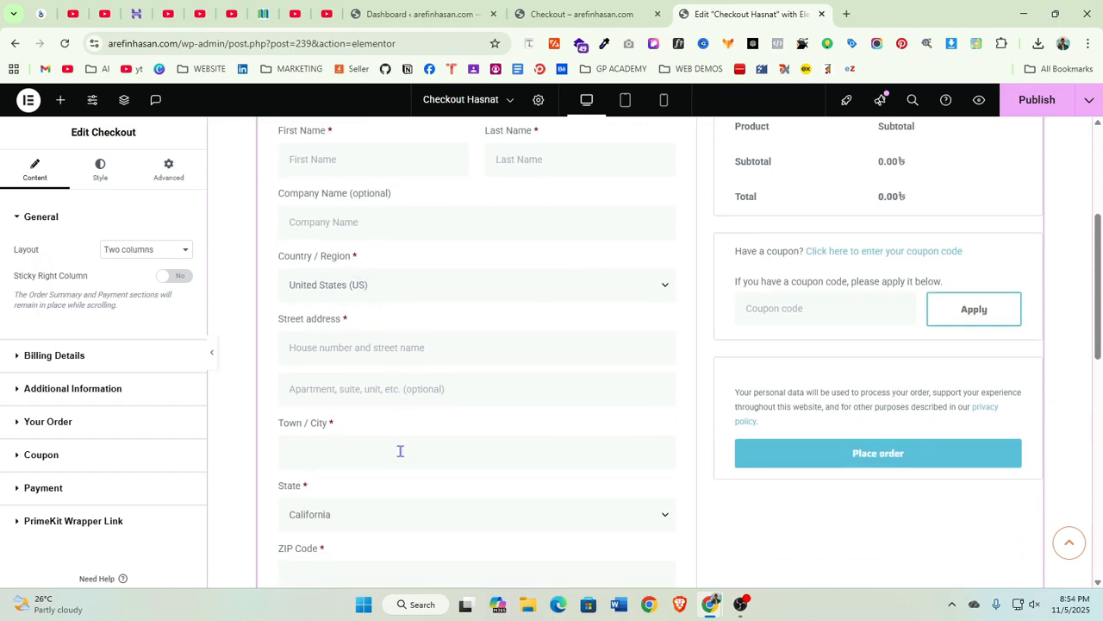
scroll(400, 451, down, 2)
scroll(525, 448, up, 4)
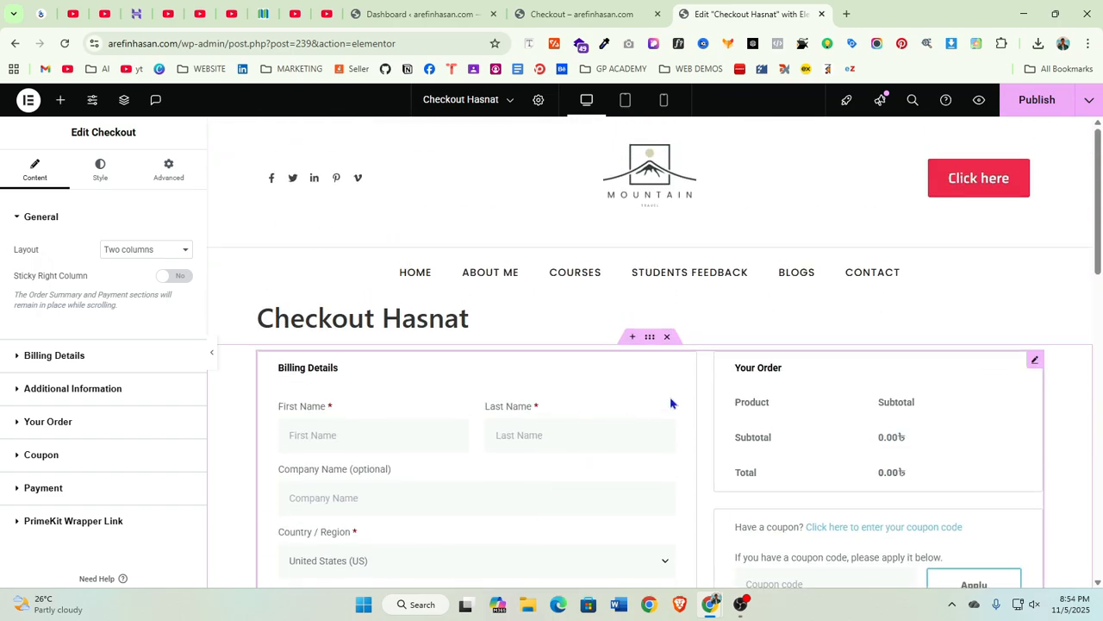
scroll(659, 453, down, 1)
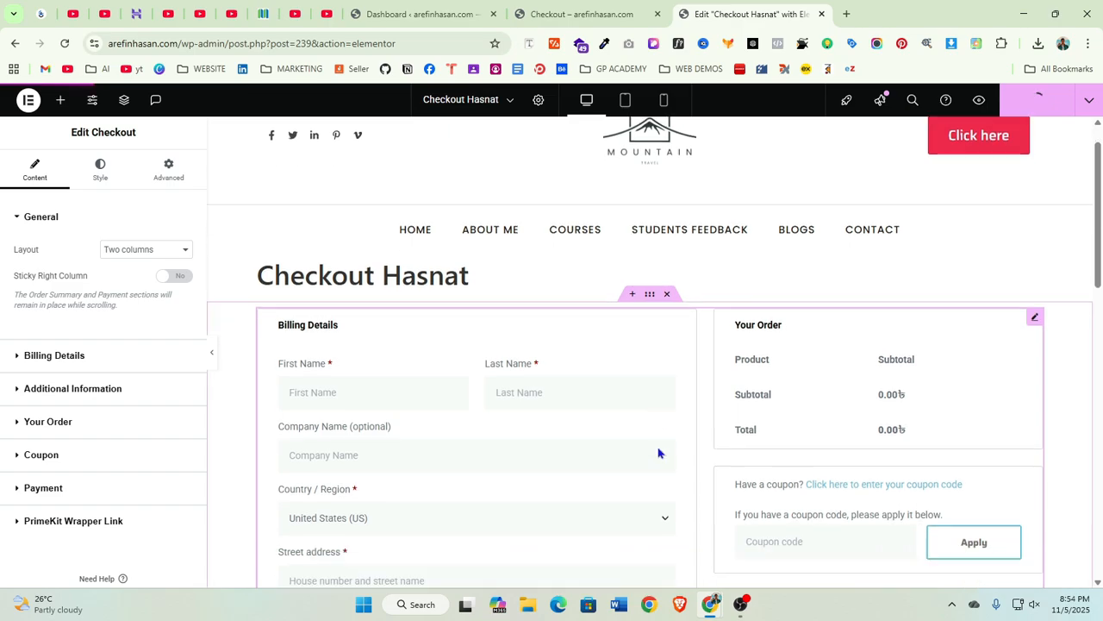
scroll(658, 452, down, 1)
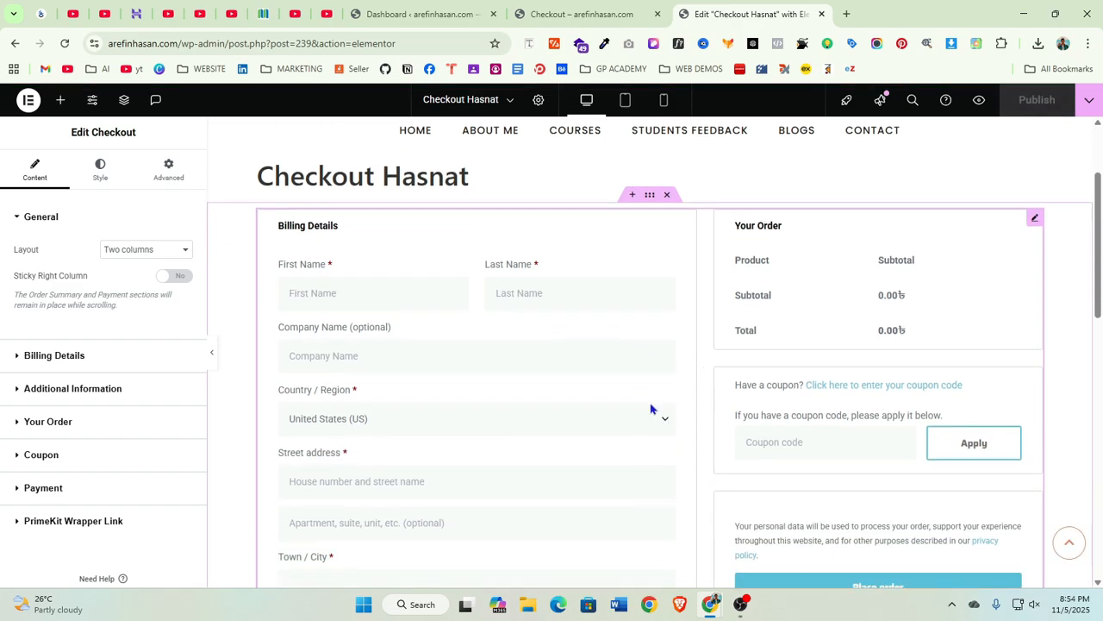
scroll(659, 435, down, 2)
scroll(647, 440, up, 4)
scroll(648, 417, down, 1)
scroll(648, 417, down, 1)
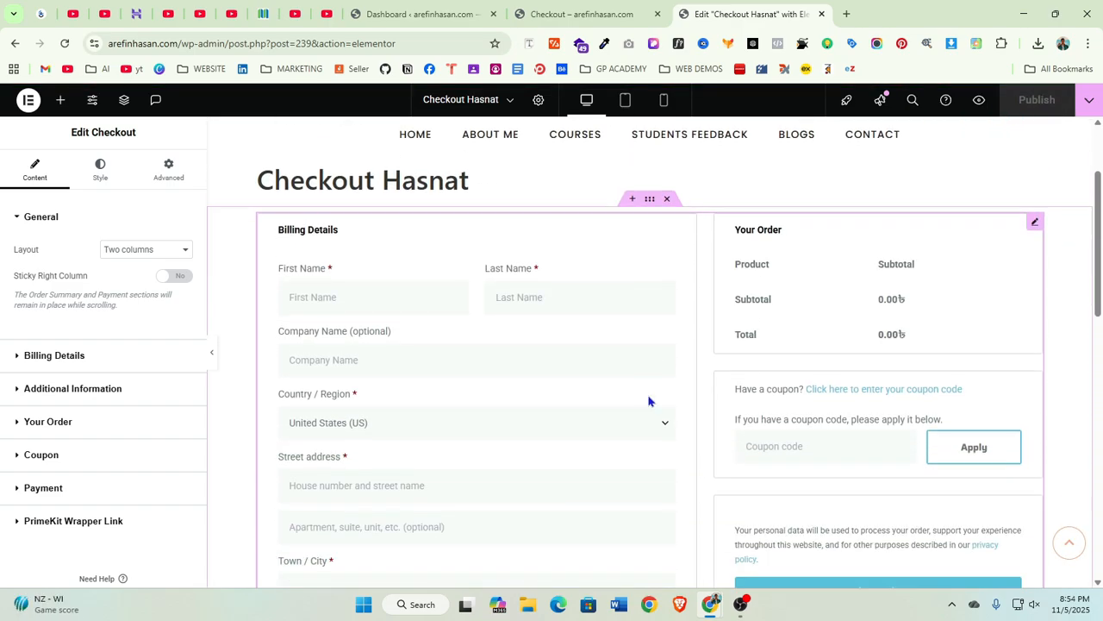
scroll(480, 367, down, 1)
scroll(556, 362, up, 1)
Open the Add Plugins page in a new tab and search for checkout editor
click(419, 14)
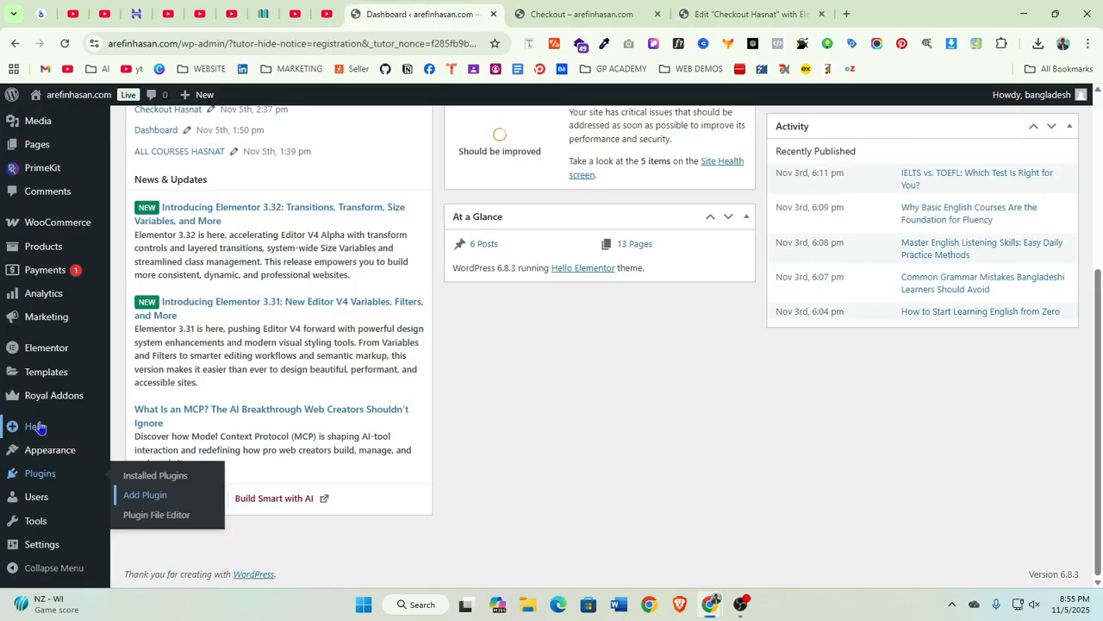
mouse_move(37, 478)
right_click(147, 494)
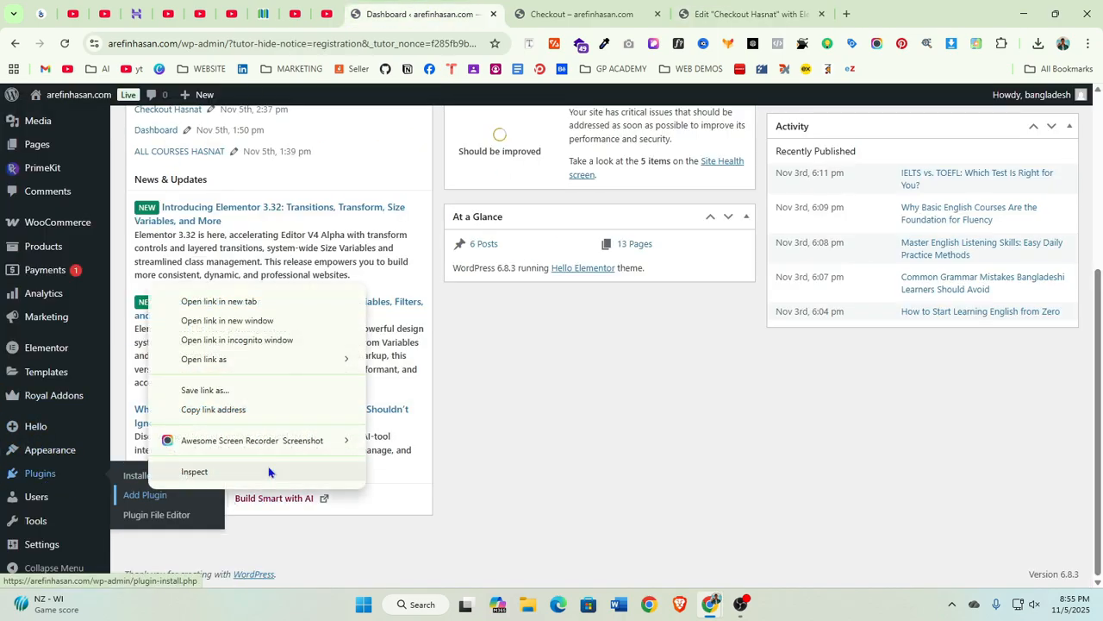
click(276, 308)
click(568, 13)
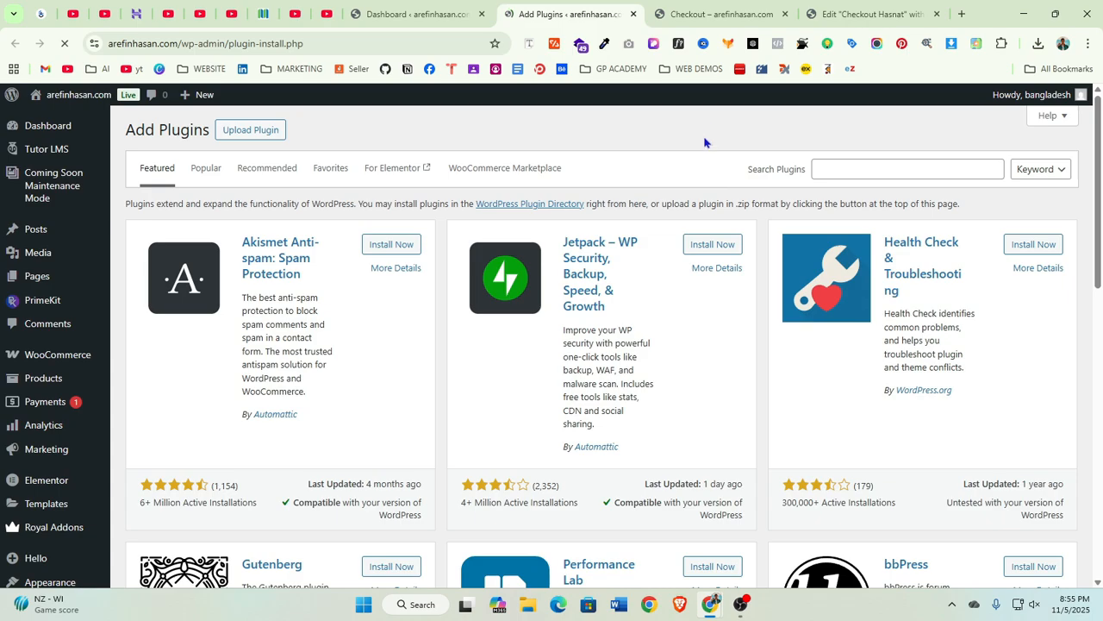
click(865, 168)
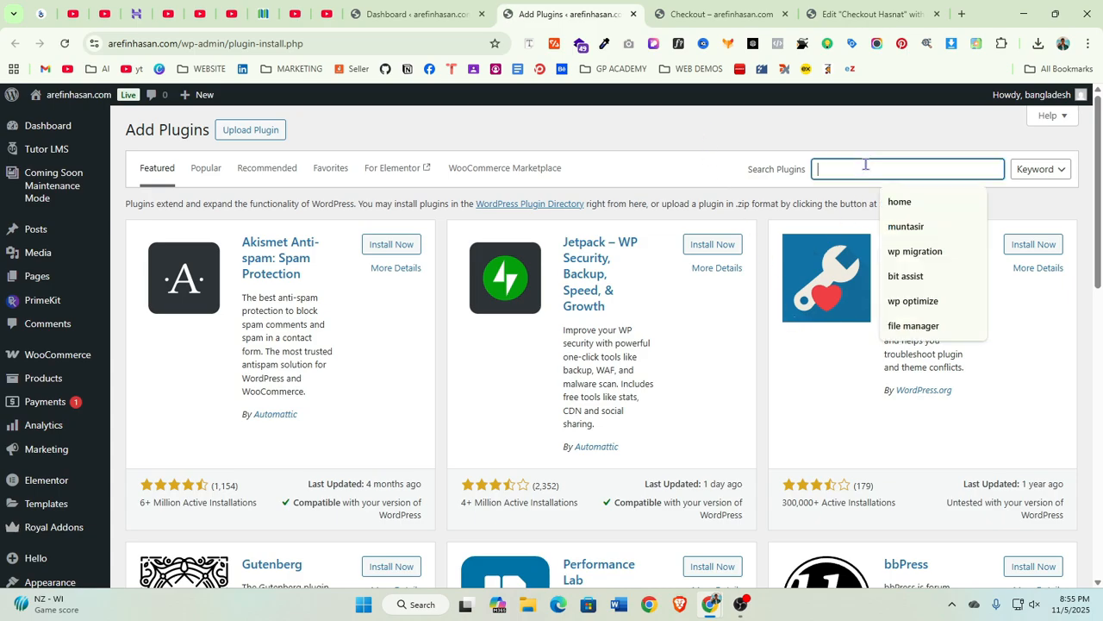
text(checkout)
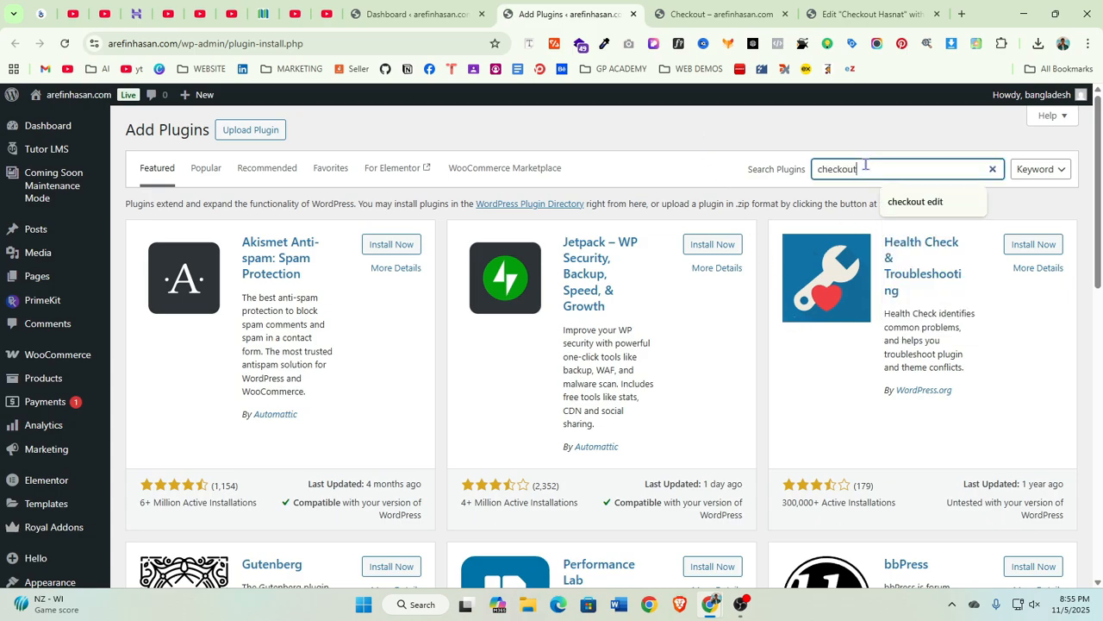
text( editor)
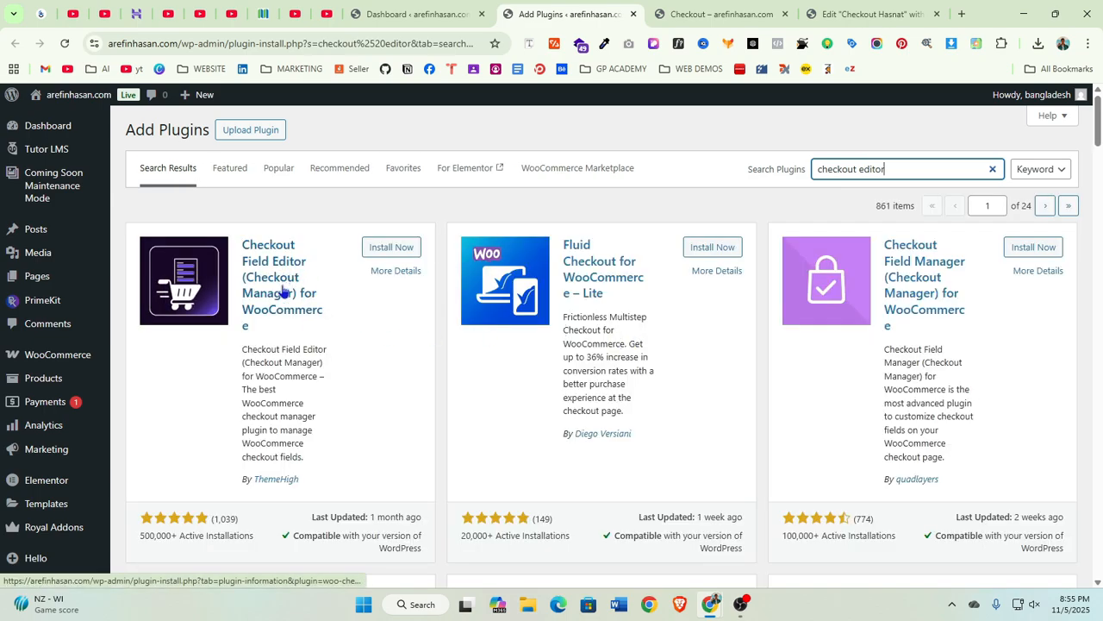
Install and activate the Checkout Field Editor (Checkout Manager) for WooCommerce plugin by ThemeHigh
click(241, 519)
drag(212, 519, 242, 521)
click(245, 520)
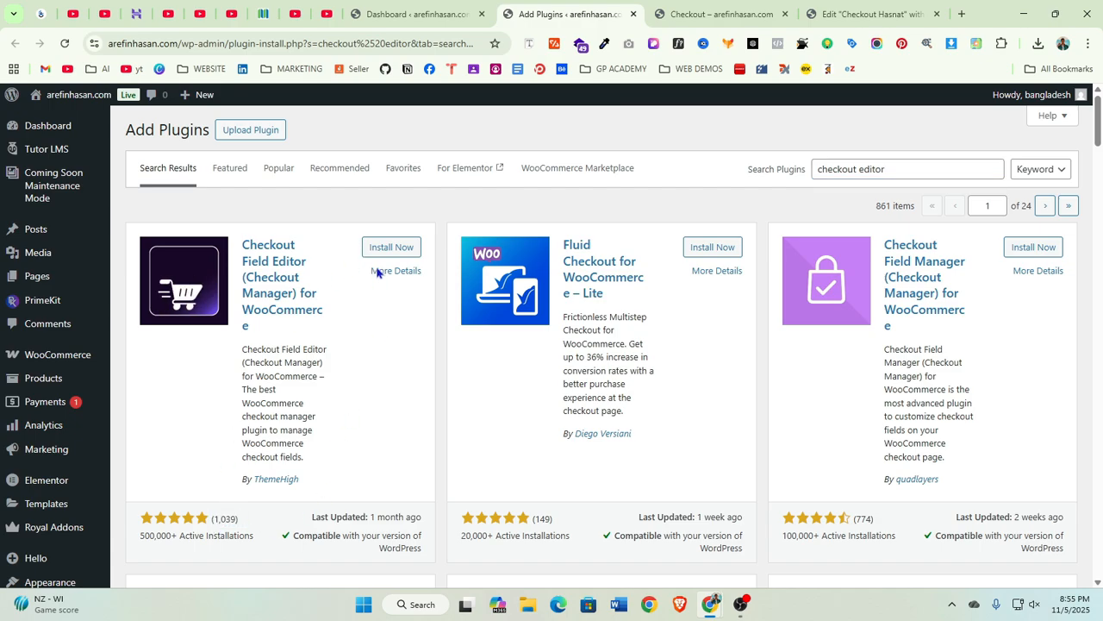
click(390, 248)
scroll(189, 483, down, 1)
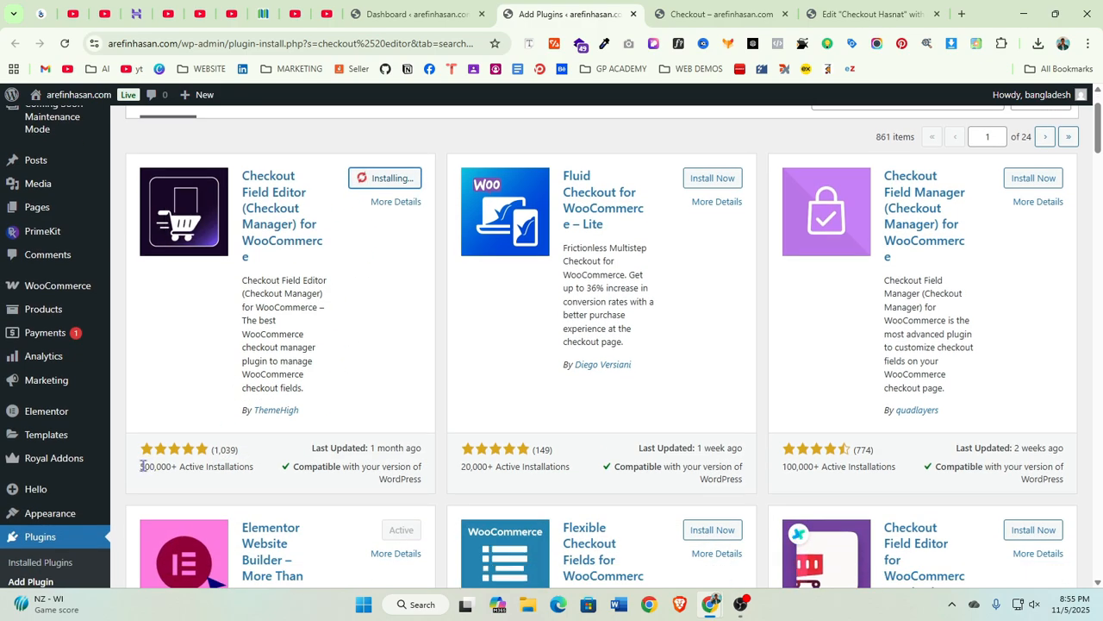
drag(143, 467, 177, 466)
click(241, 470)
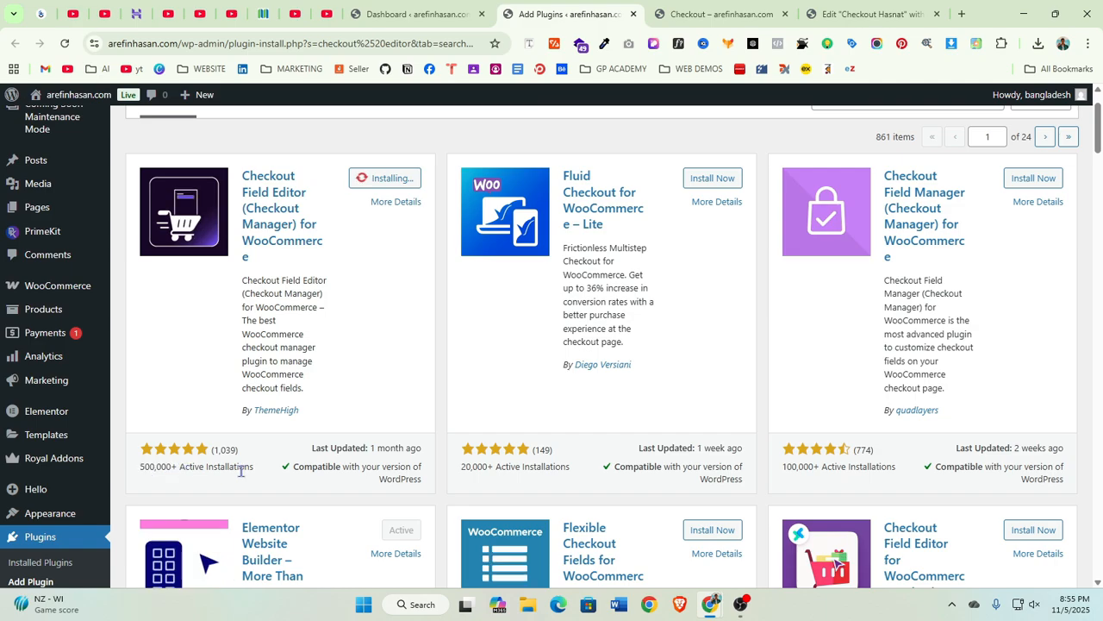
scroll(357, 310, up, 1)
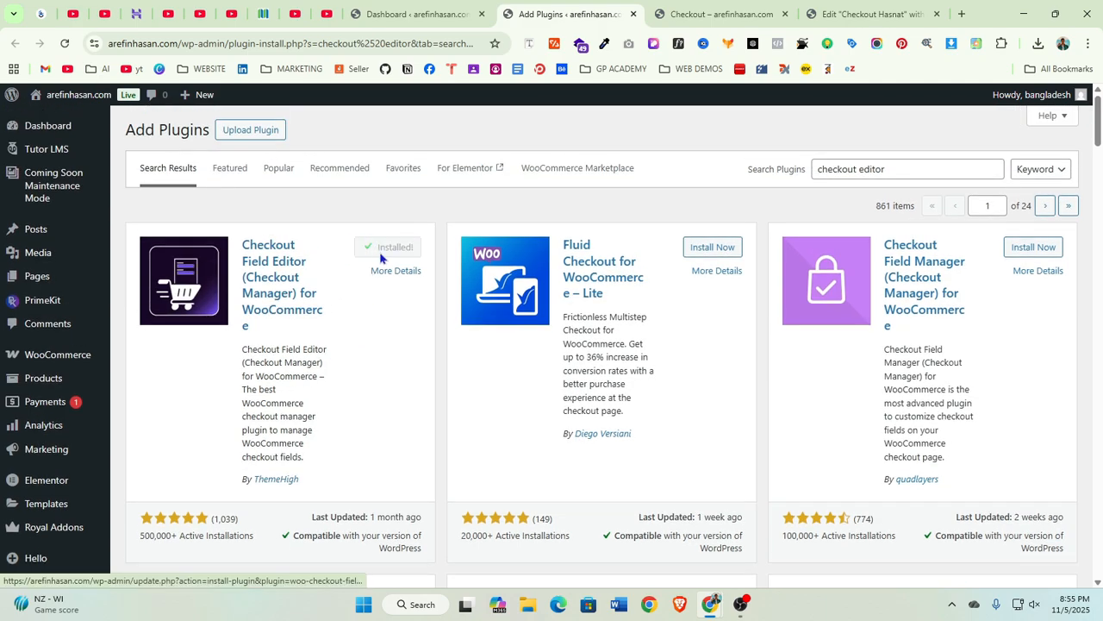
click(398, 248)
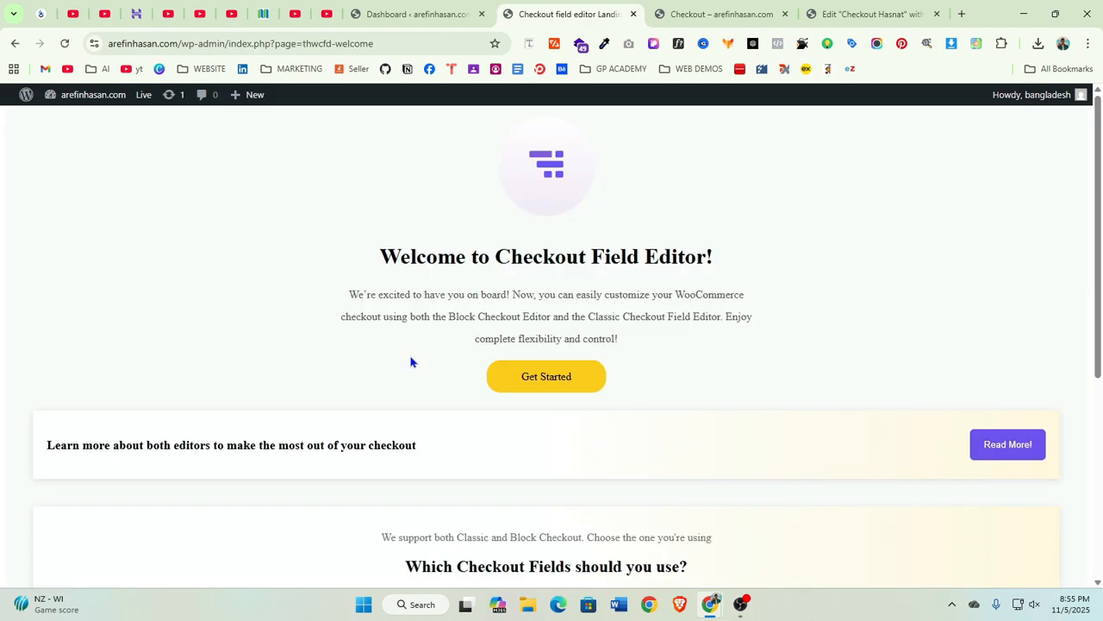
Open the checkout field editor from the plugin's welcome page
scroll(850, 403, down, 2)
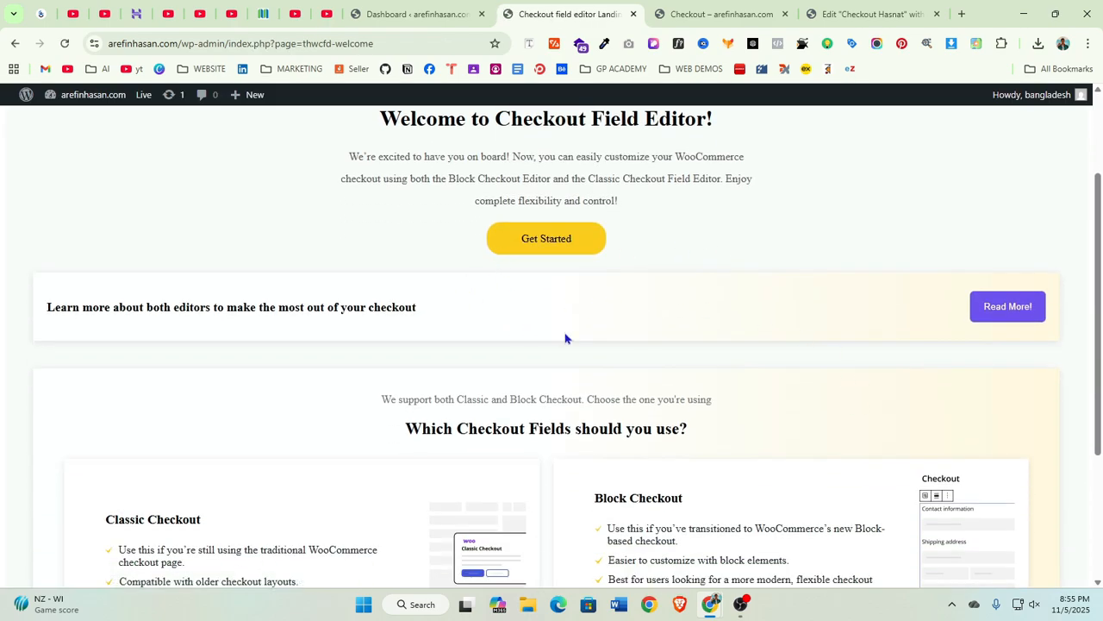
scroll(636, 409, down, 3)
click(726, 470)
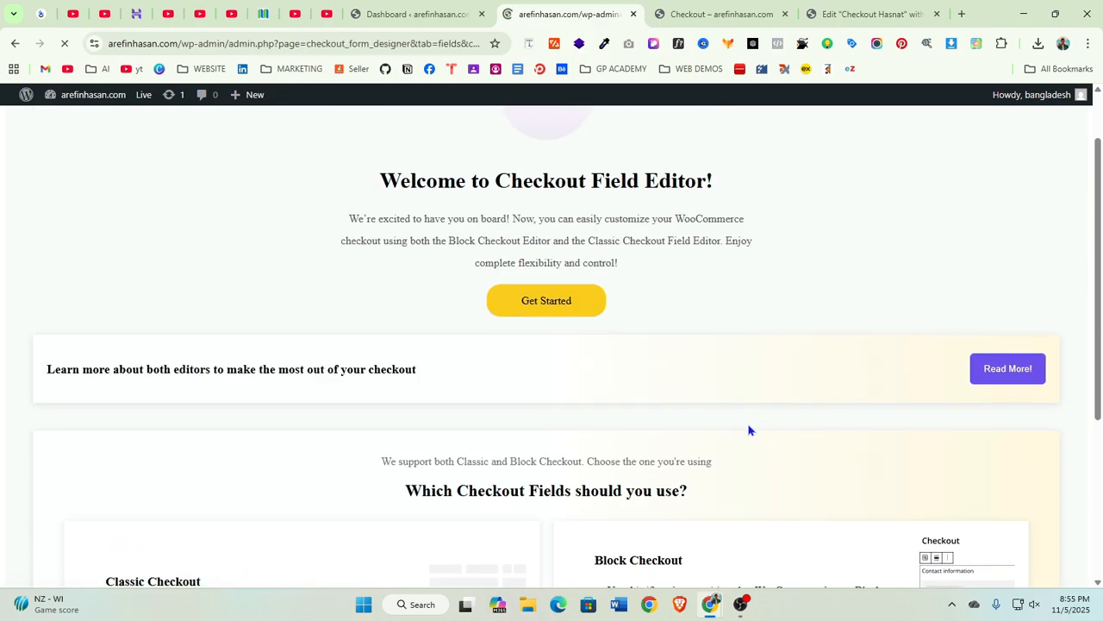
scroll(439, 463, down, 5)
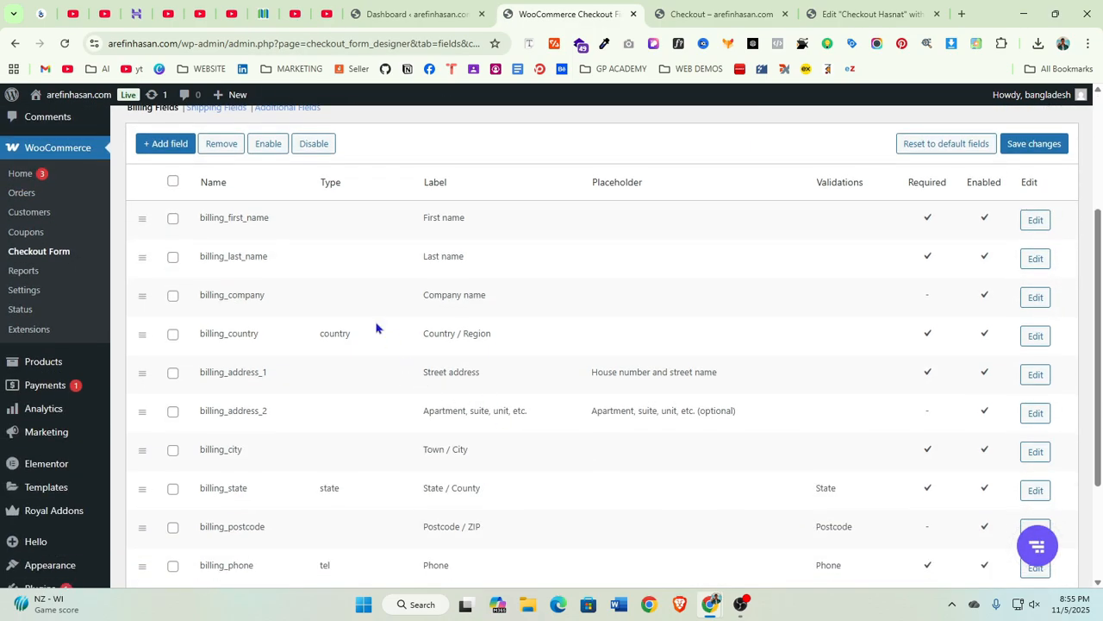
Compare the live checkout page with the checkout widget's fields in the Elementor editor
click(752, 7)
scroll(652, 209, down, 2)
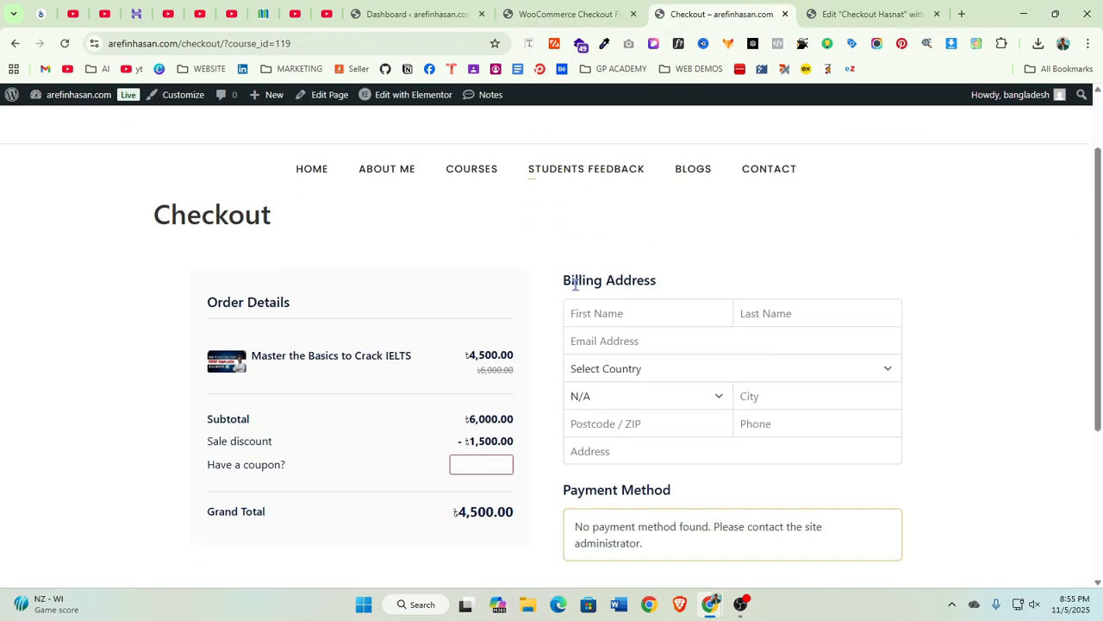
click(785, 14)
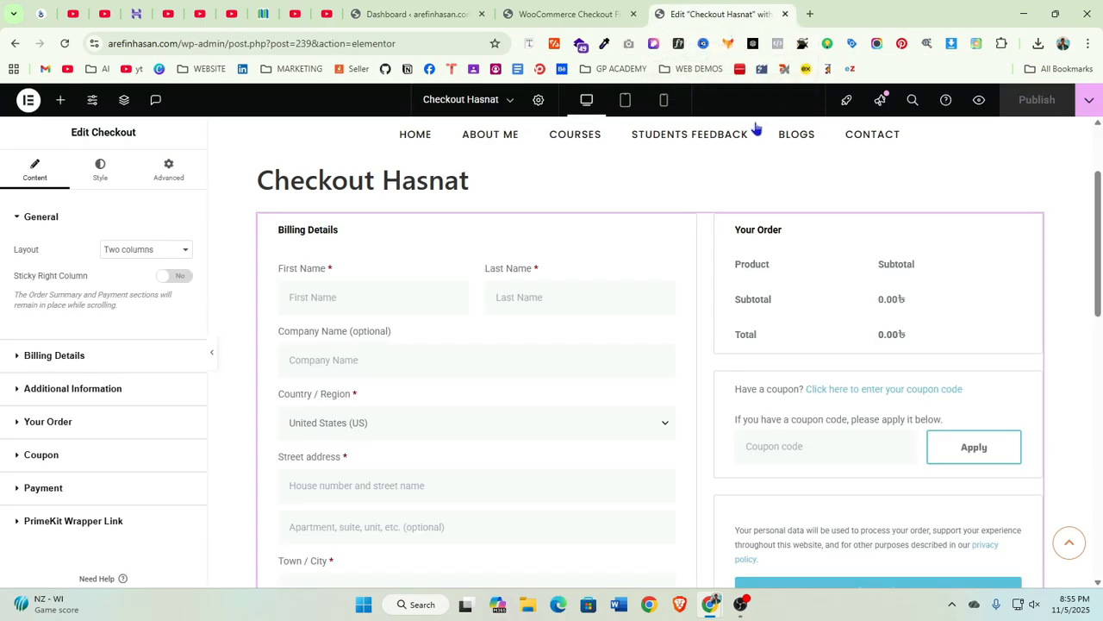
scroll(408, 302, down, 1)
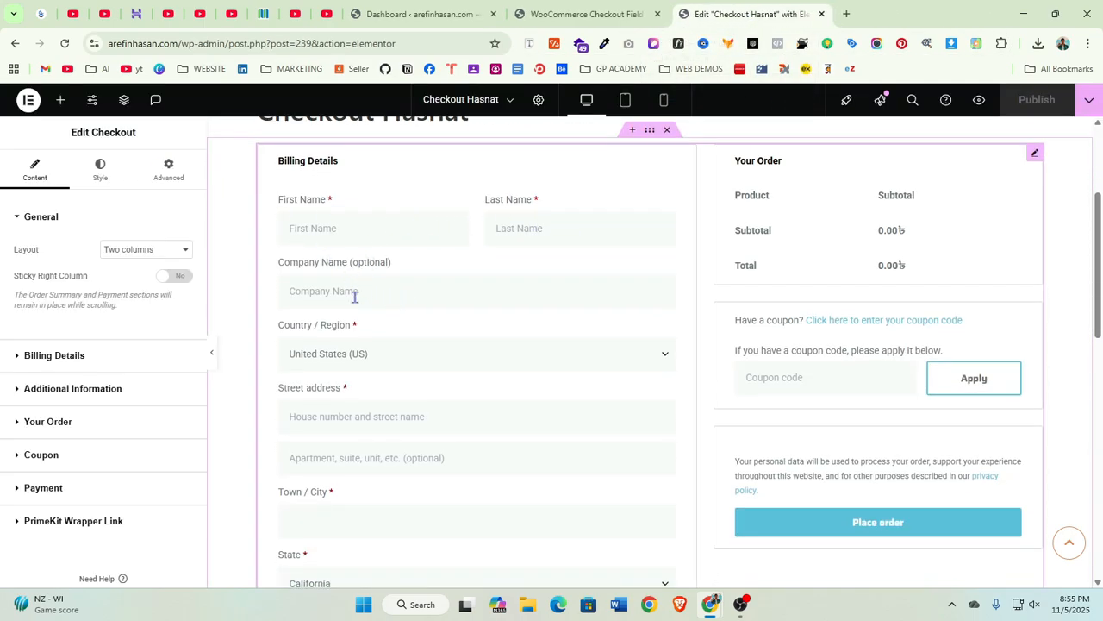
scroll(345, 388, down, 6)
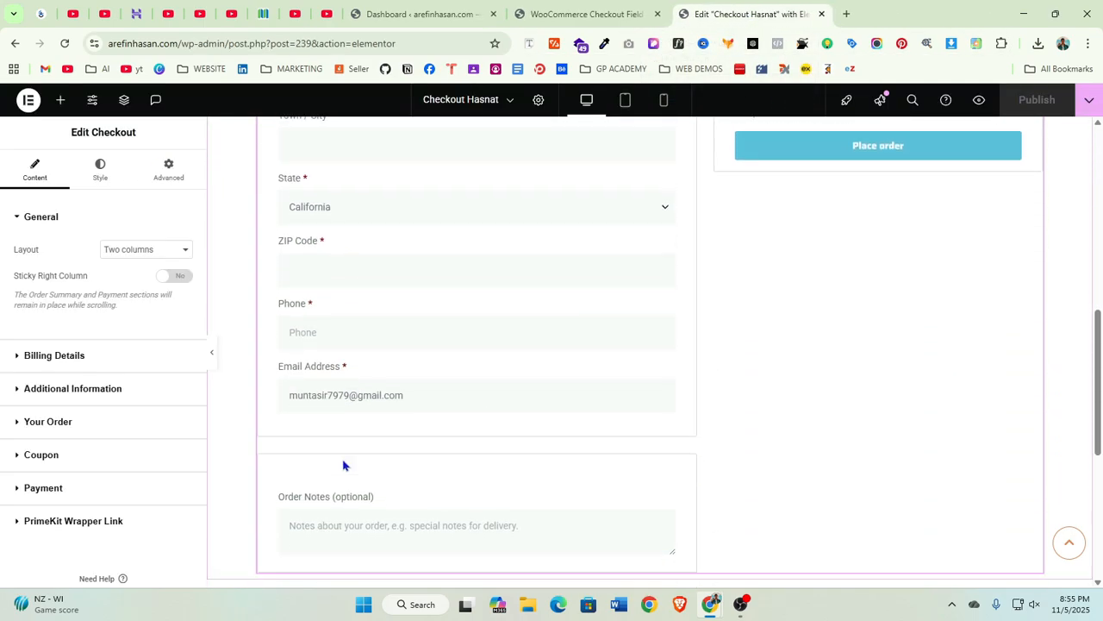
scroll(453, 443, up, 1)
Review the billing fields list in the checkout field editor
click(552, 13)
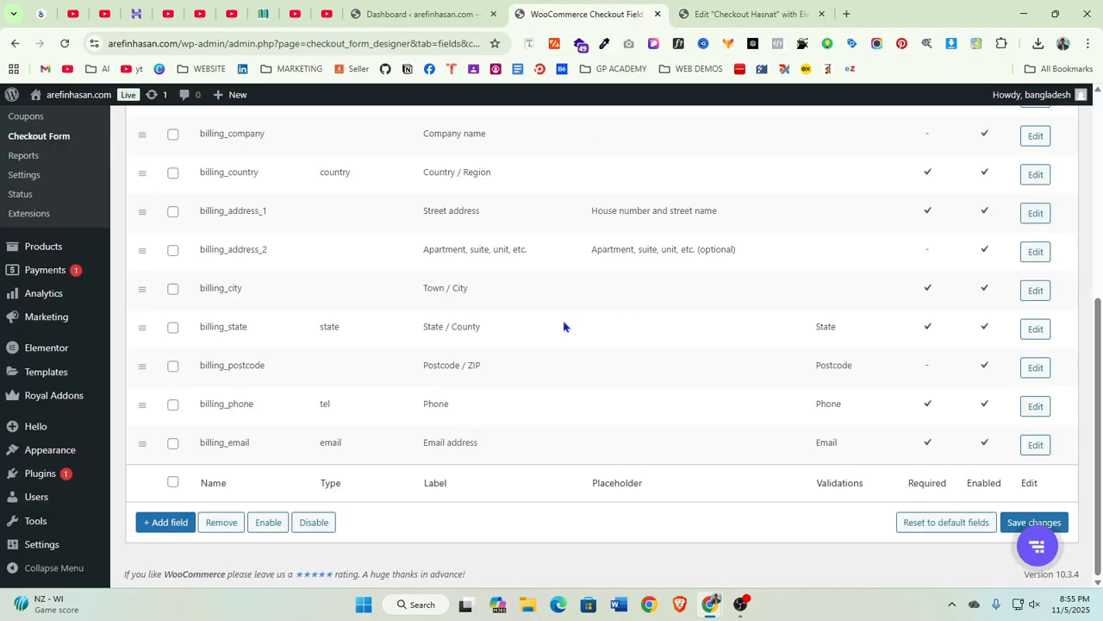
scroll(320, 378, up, 3)
scroll(321, 377, up, 2)
scroll(322, 431, down, 2)
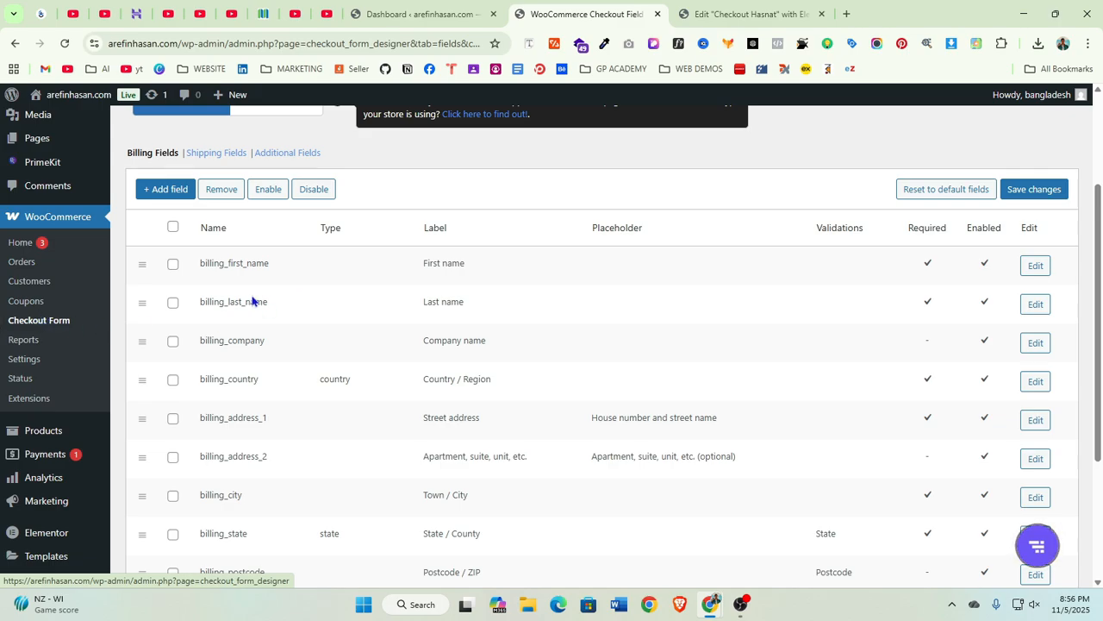
scroll(181, 431, down, 3)
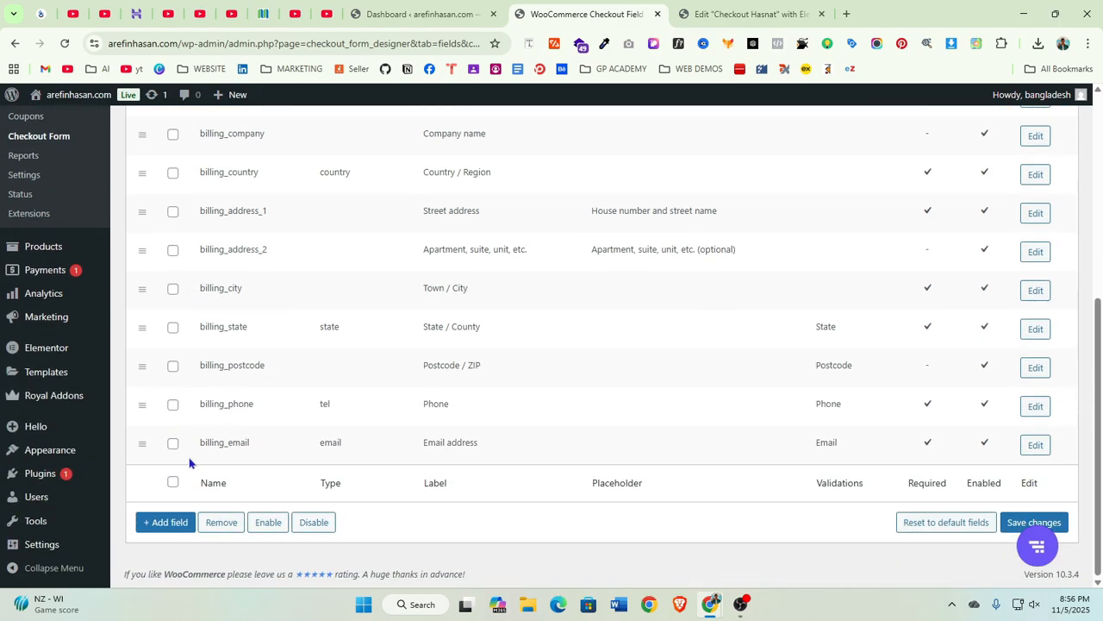
scroll(271, 436, up, 3)
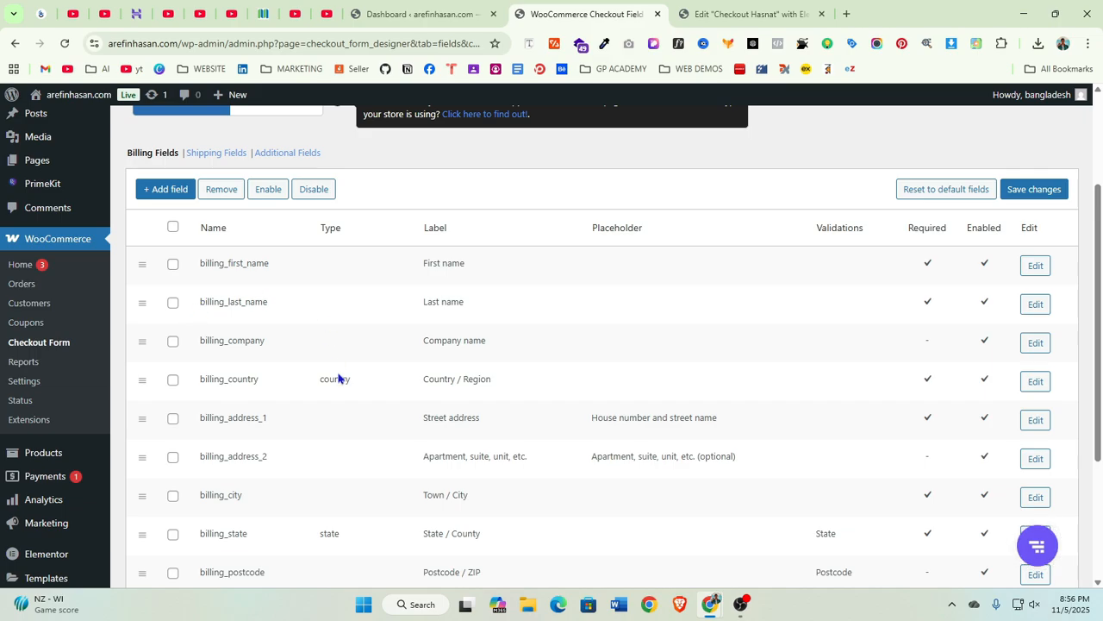
scroll(345, 405, down, 2)
scroll(192, 281, up, 3)
scroll(603, 405, down, 3)
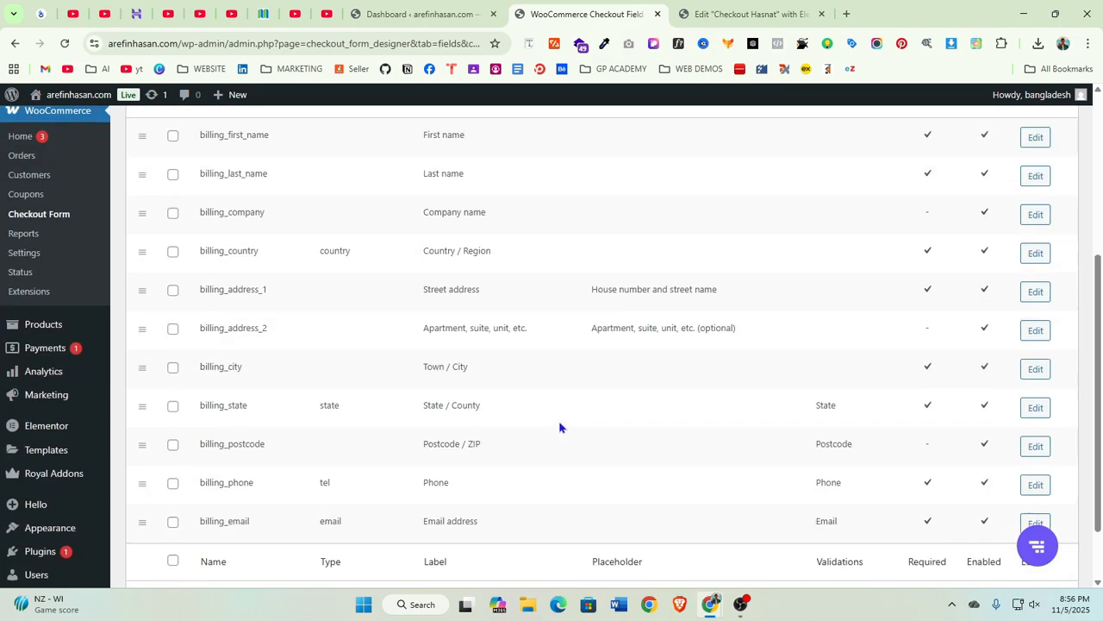
scroll(559, 428, down, 1)
scroll(520, 423, up, 3)
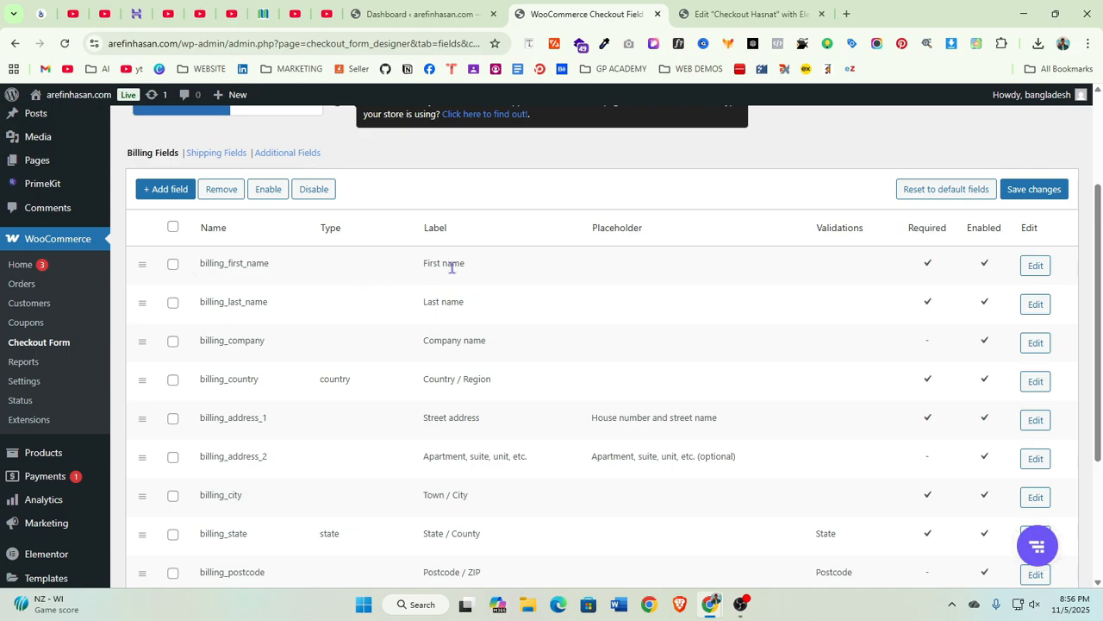
Edit the billing first-name field and set its label to Full Name
click(1035, 267)
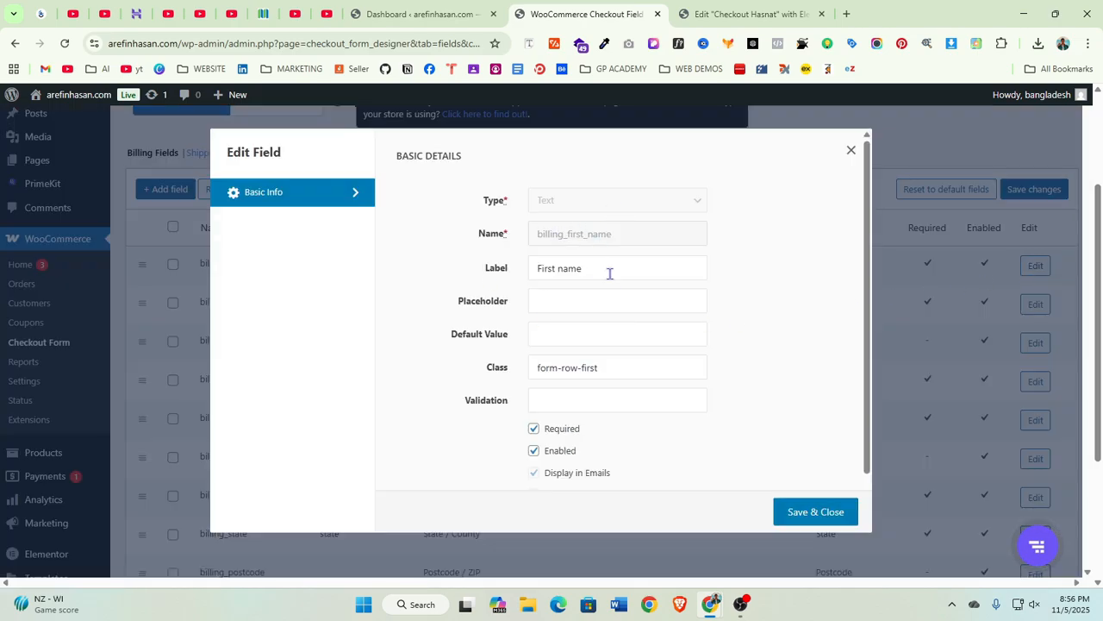
triple_click(580, 278)
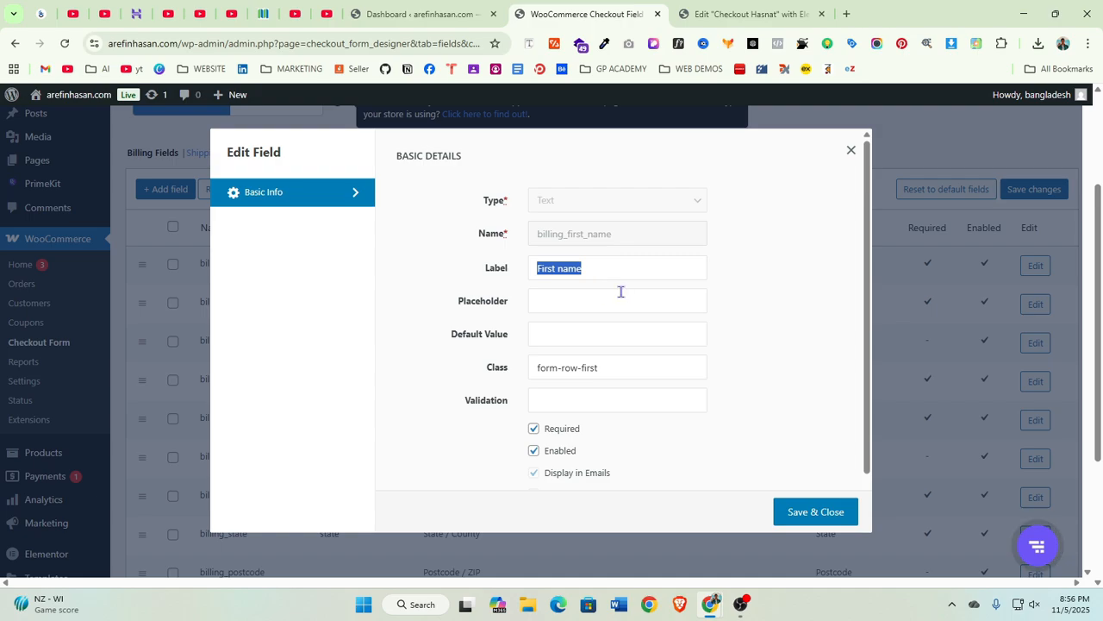
text(Full Na)
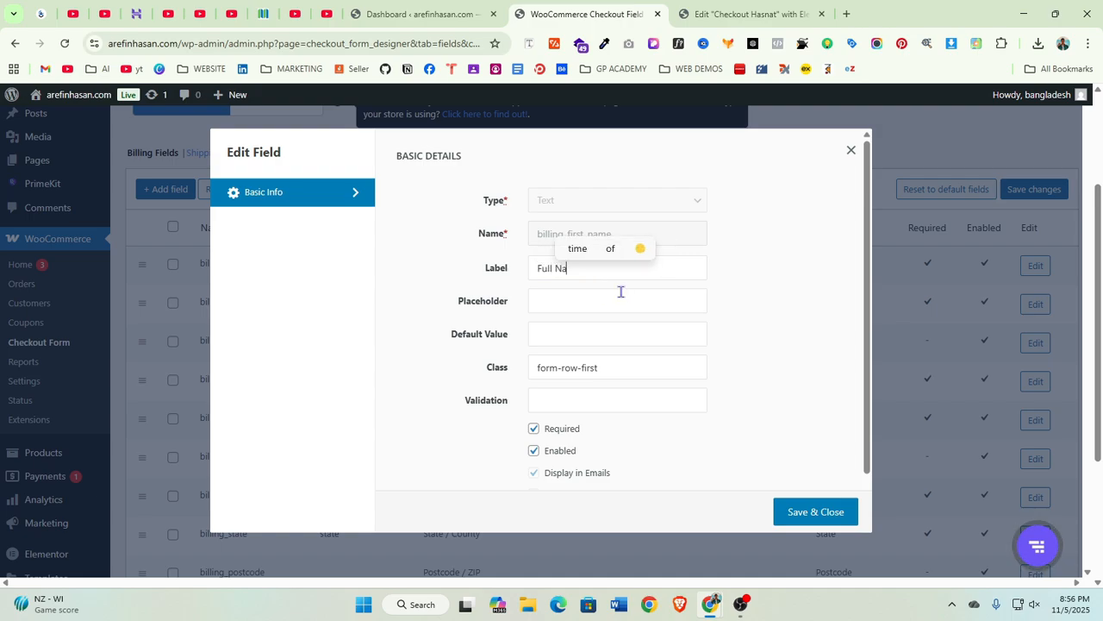
text(me)
click(612, 304)
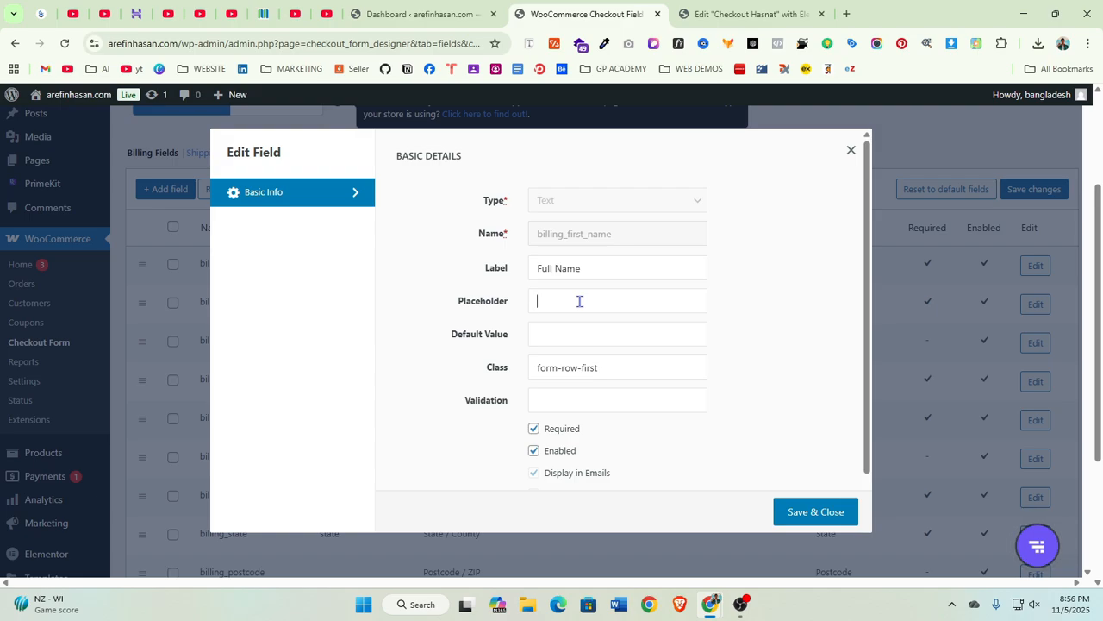
Set the first-name field's placeholder to Your Name and save the field
text(Your )
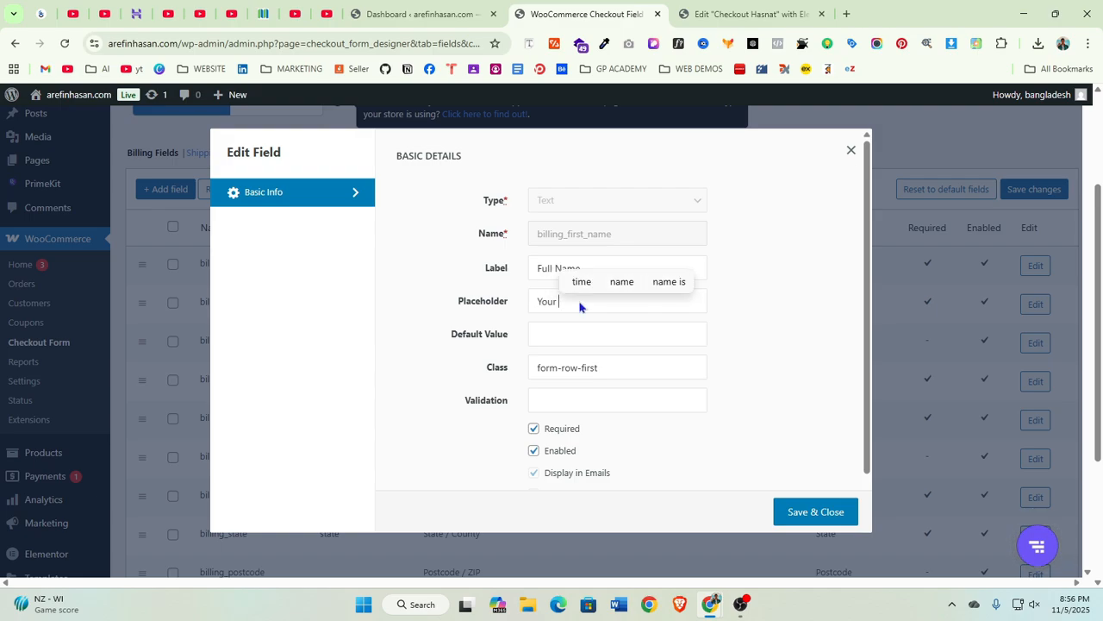
text(Full)
key(BackSpace)
key(BackSpace)
key(BackSpace)
key(BackSpace)
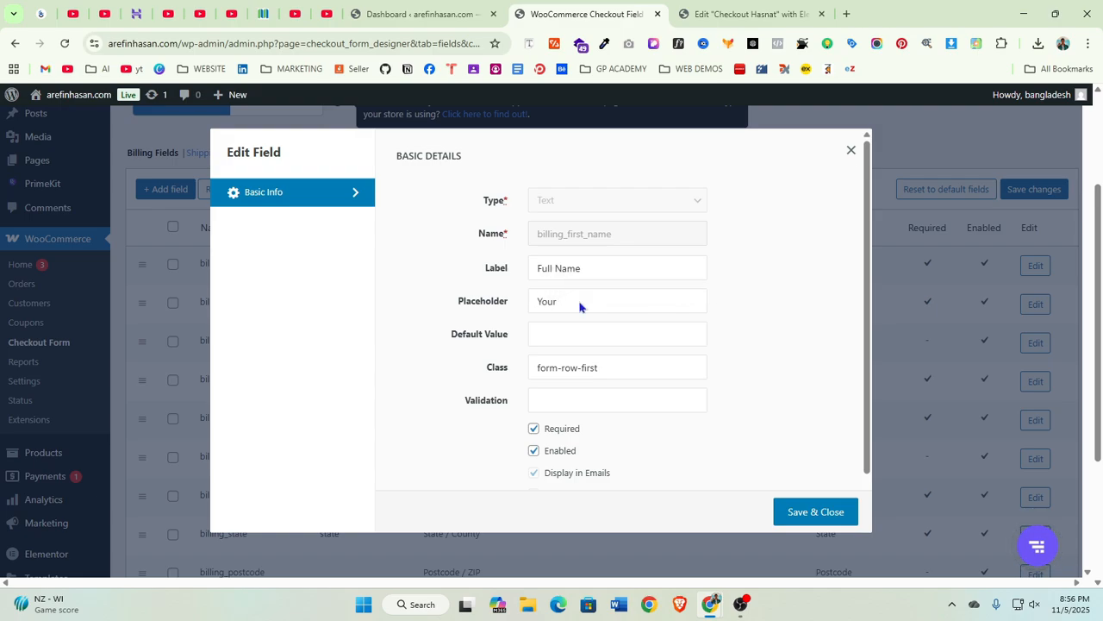
text(Name)
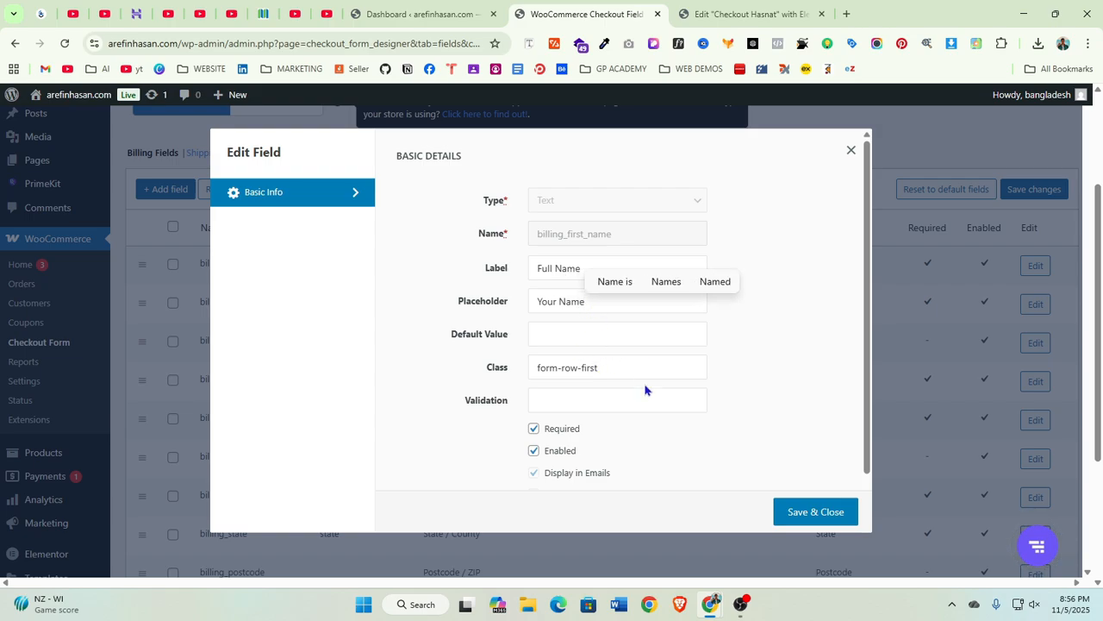
scroll(645, 390, down, 1)
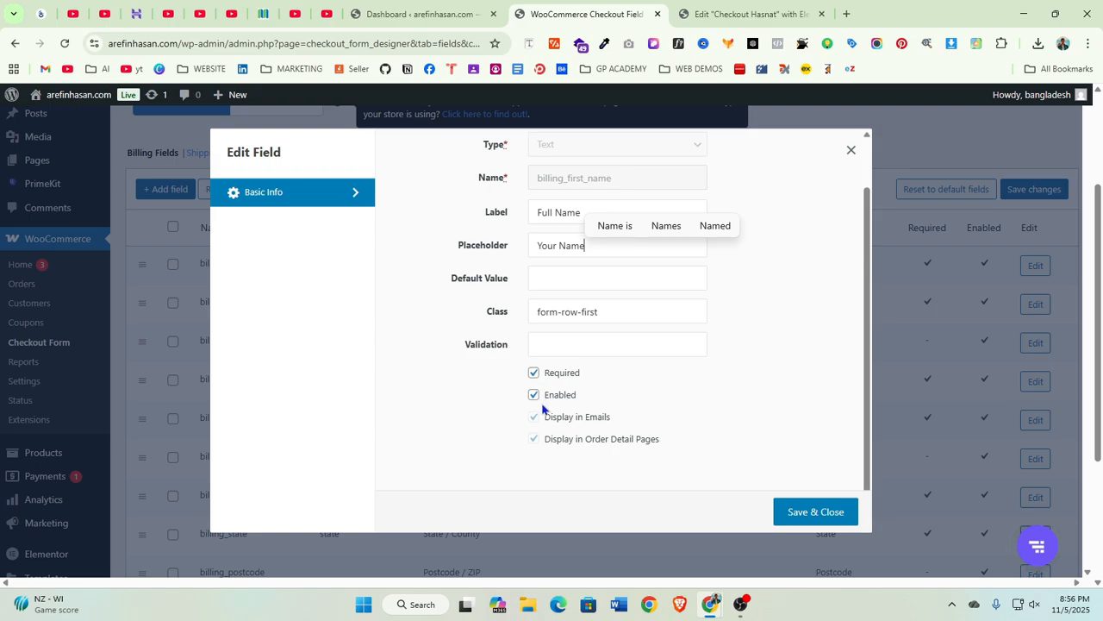
scroll(551, 416, down, 3)
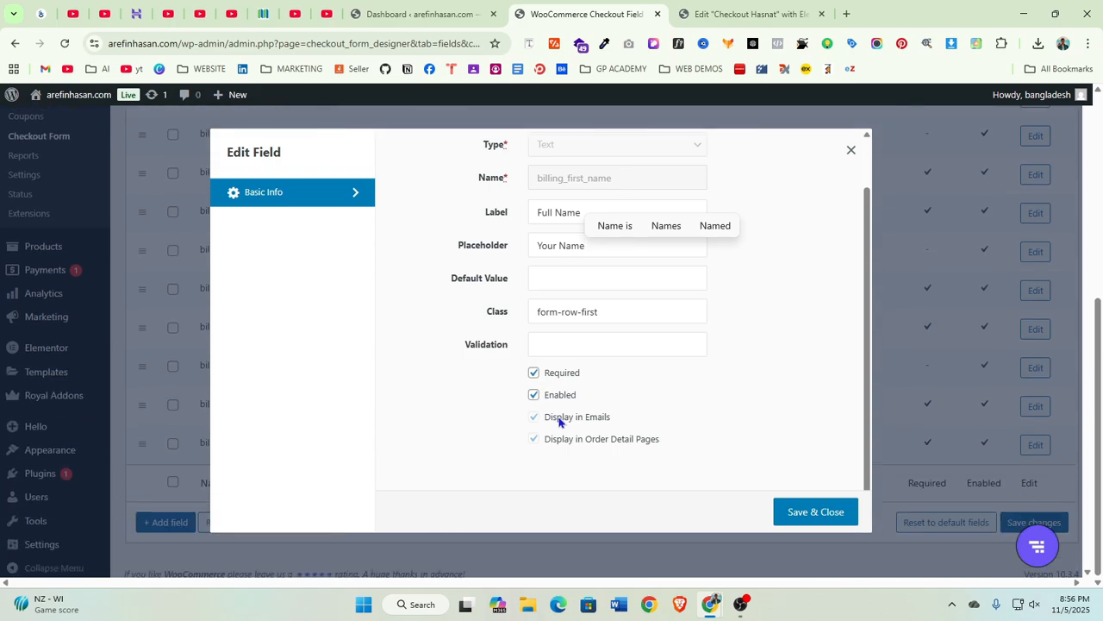
click(811, 522)
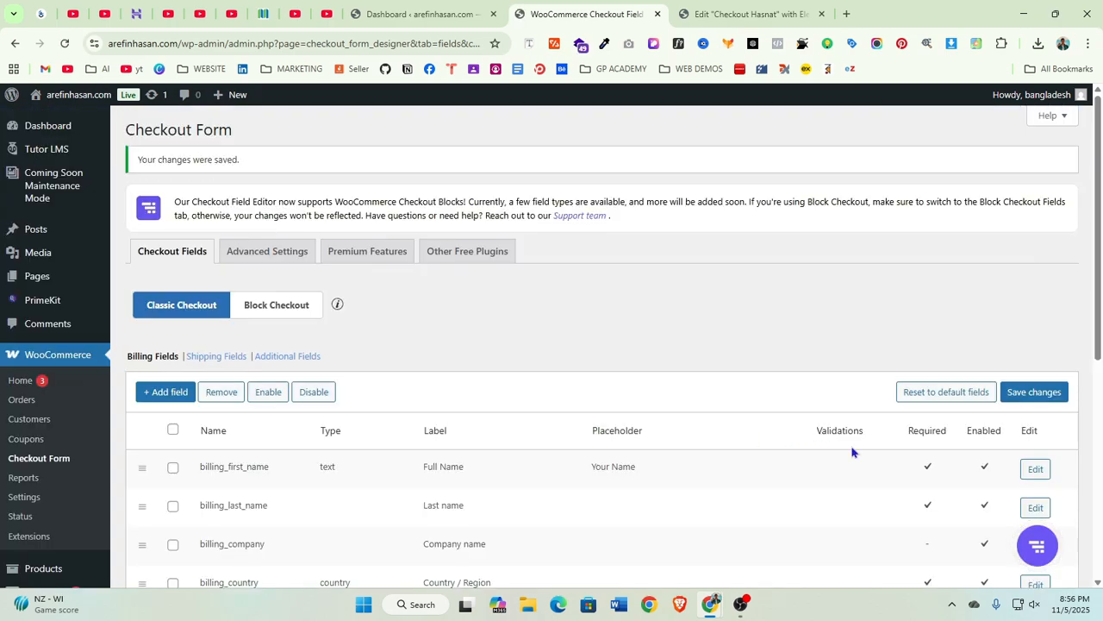
Remove the billing last-name field from the billing fields list
scroll(483, 388, down, 2)
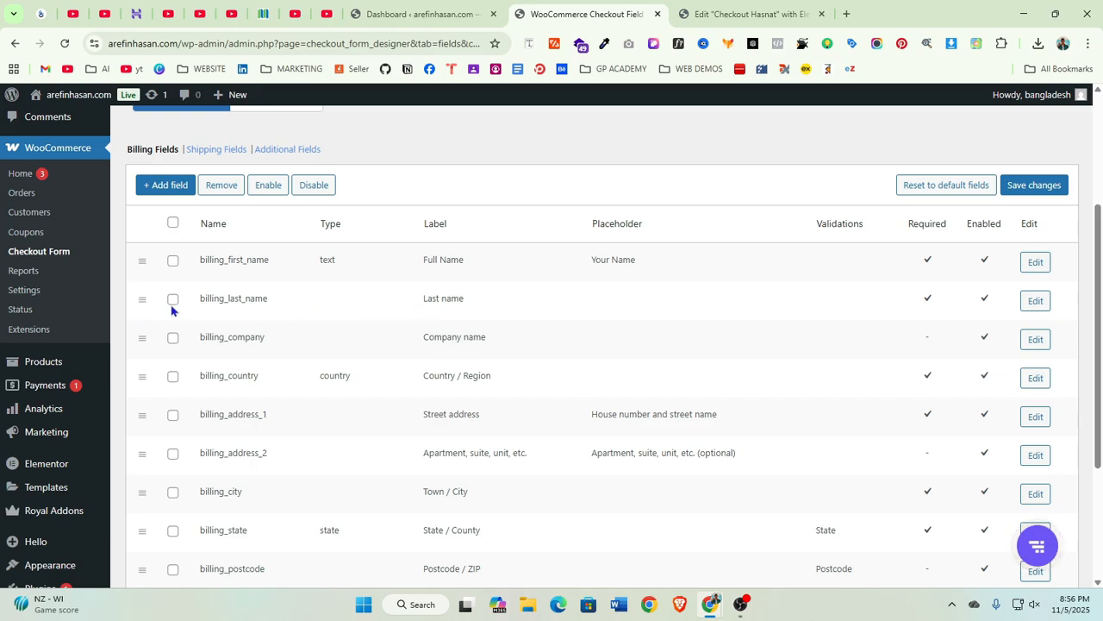
click(221, 186)
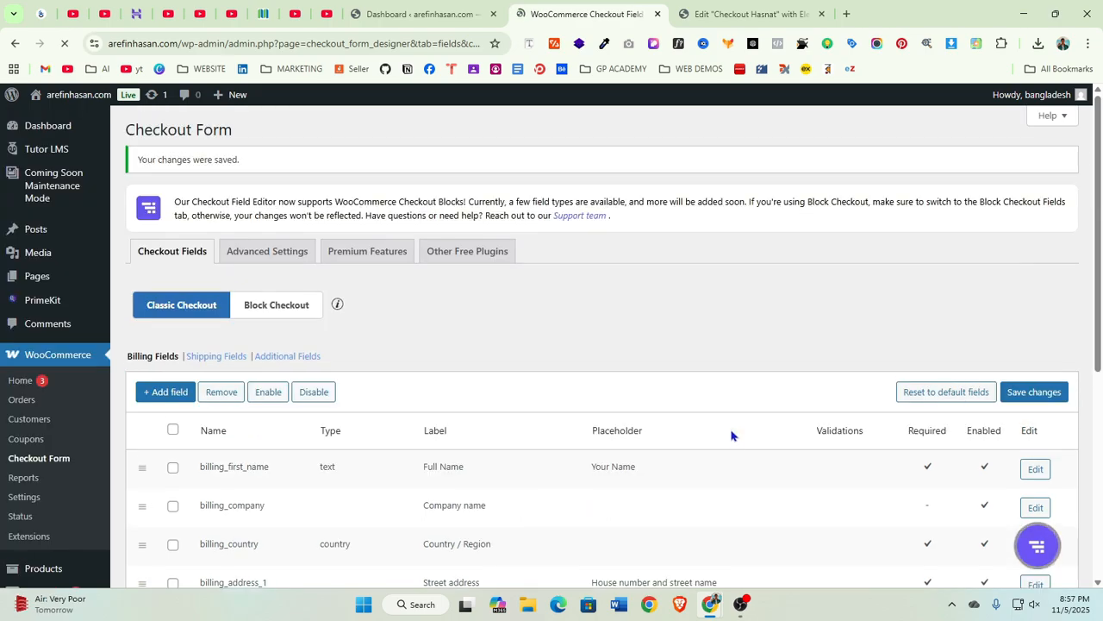
Select the company, country, both address, city, state and postcode billing fields, remove them and save changes
scroll(483, 431, down, 2)
scroll(388, 345, down, 1)
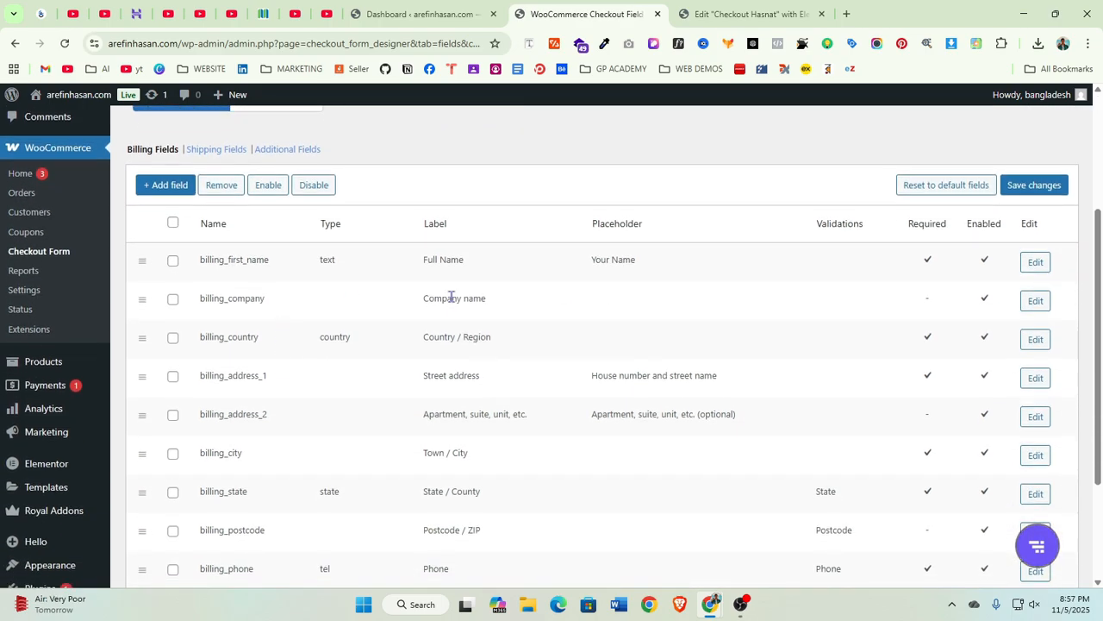
click(172, 299)
click(173, 338)
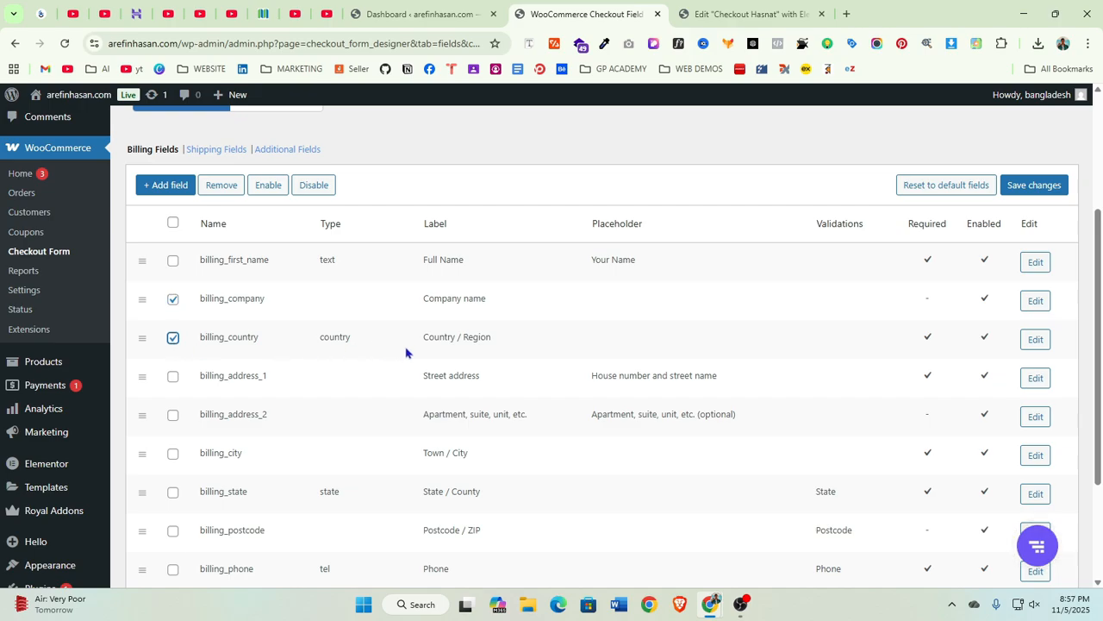
scroll(461, 375, down, 1)
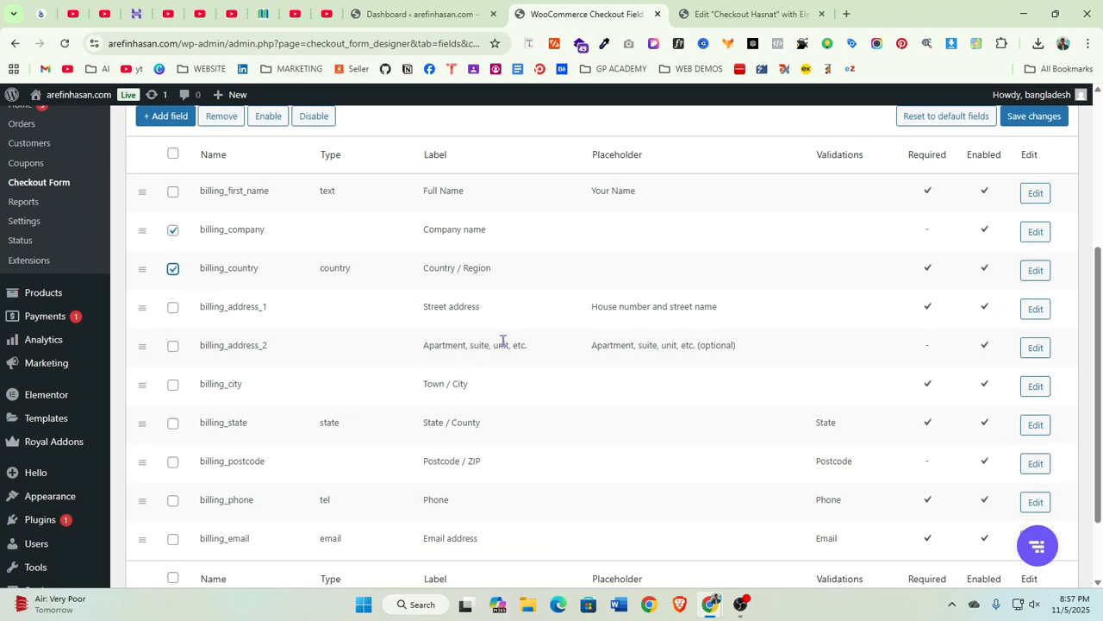
click(172, 310)
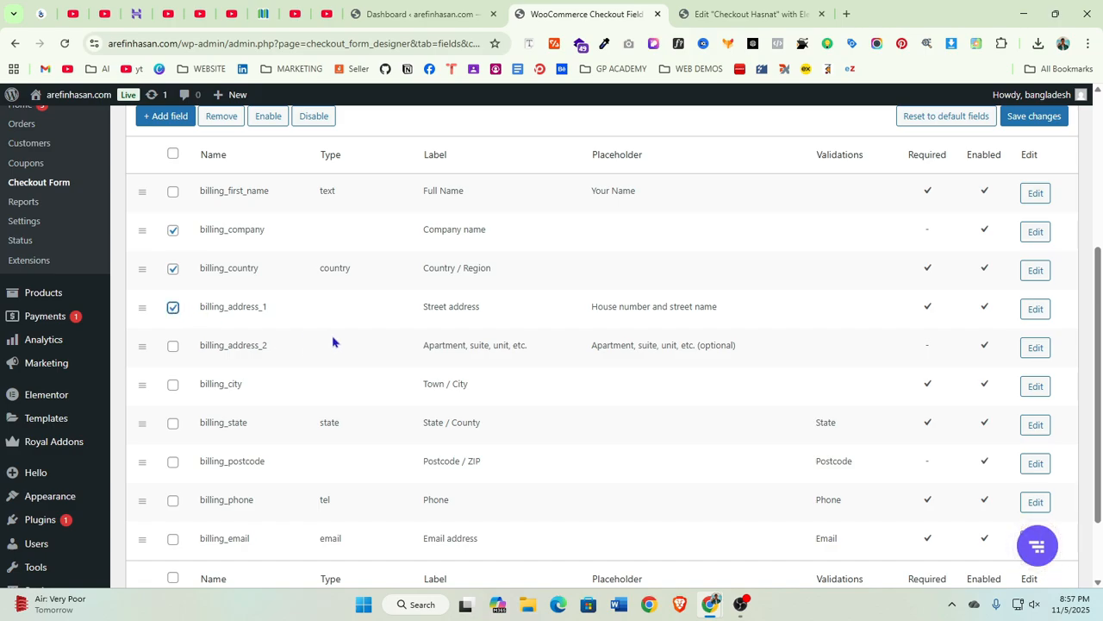
click(172, 346)
scroll(270, 363, down, 2)
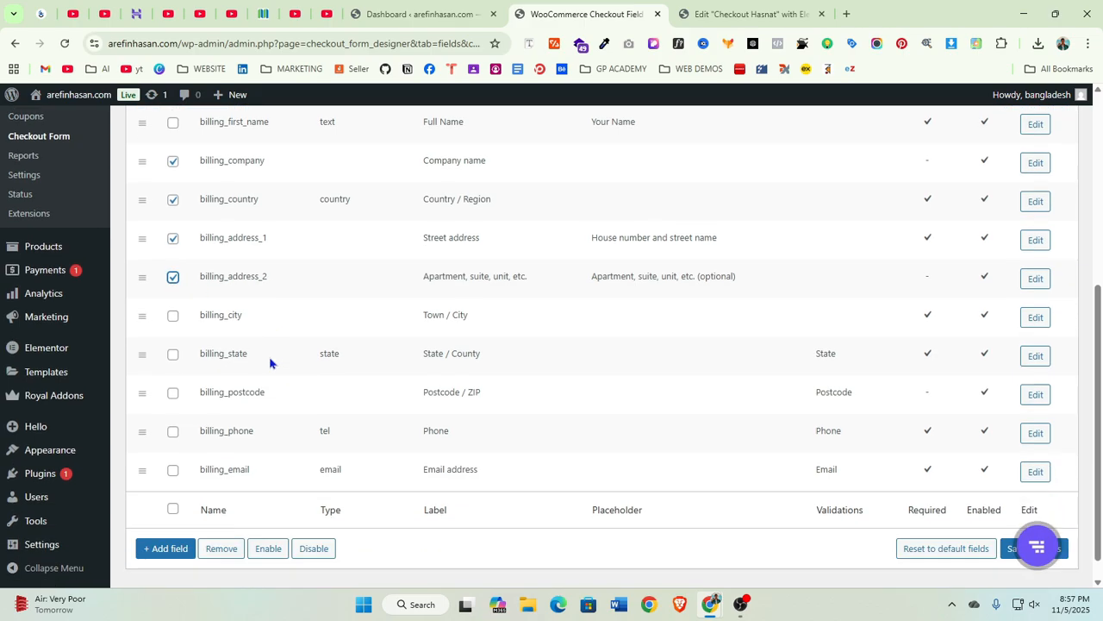
click(174, 318)
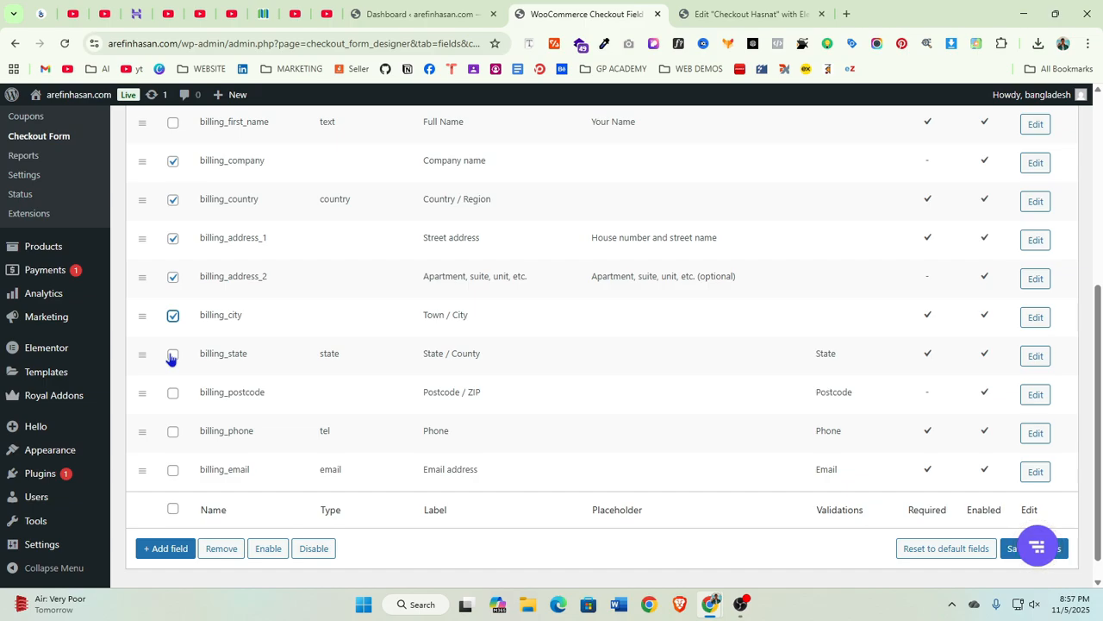
click(172, 356)
scroll(184, 421, down, 1)
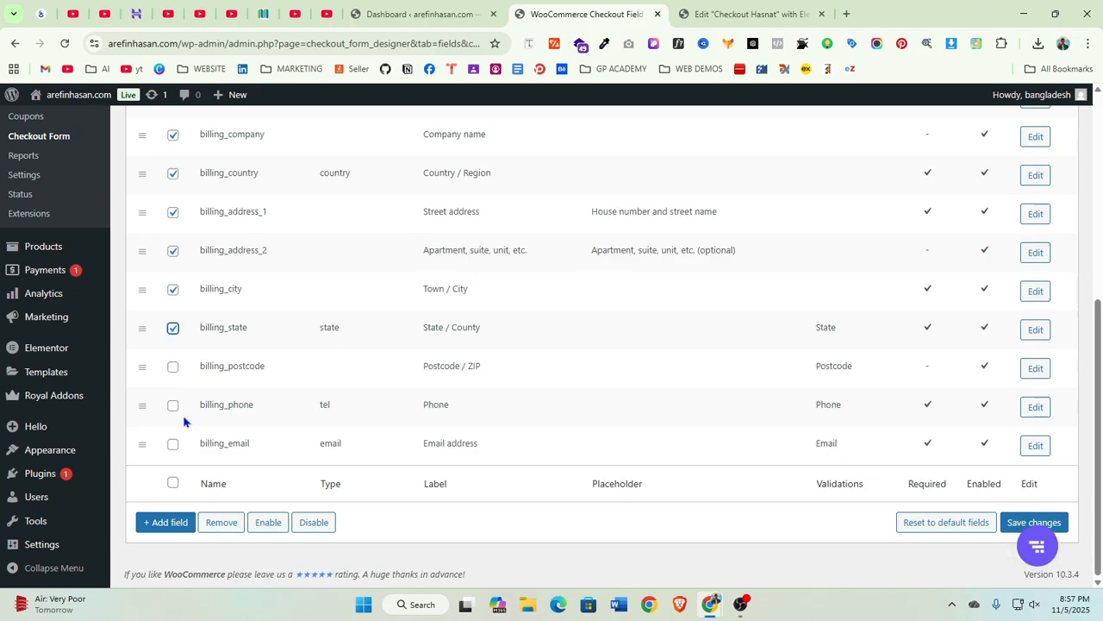
click(173, 367)
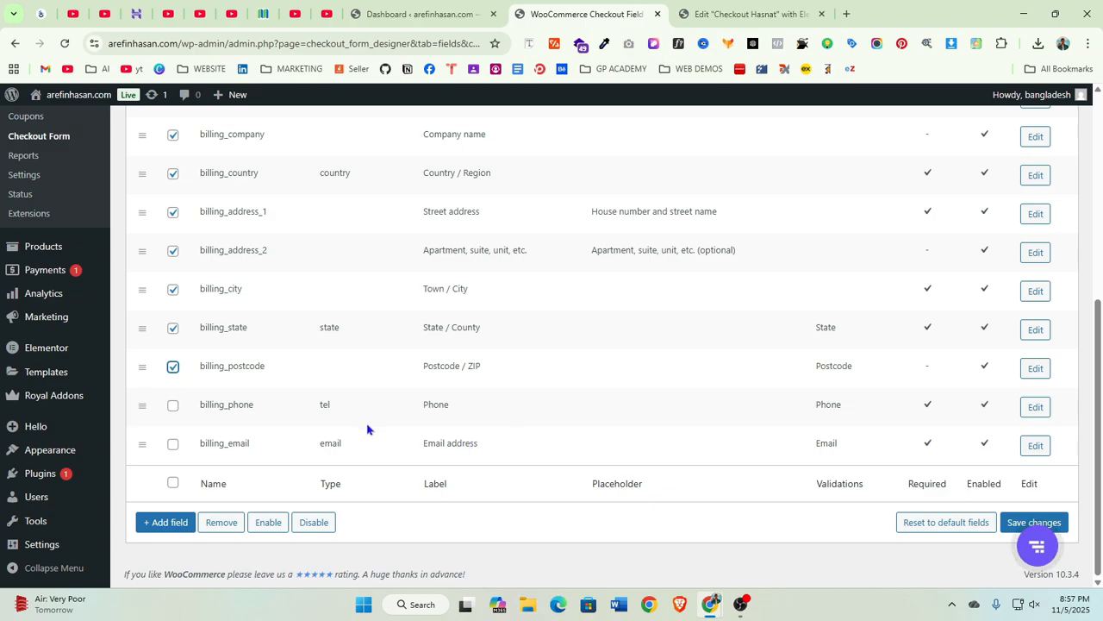
scroll(422, 397, up, 3)
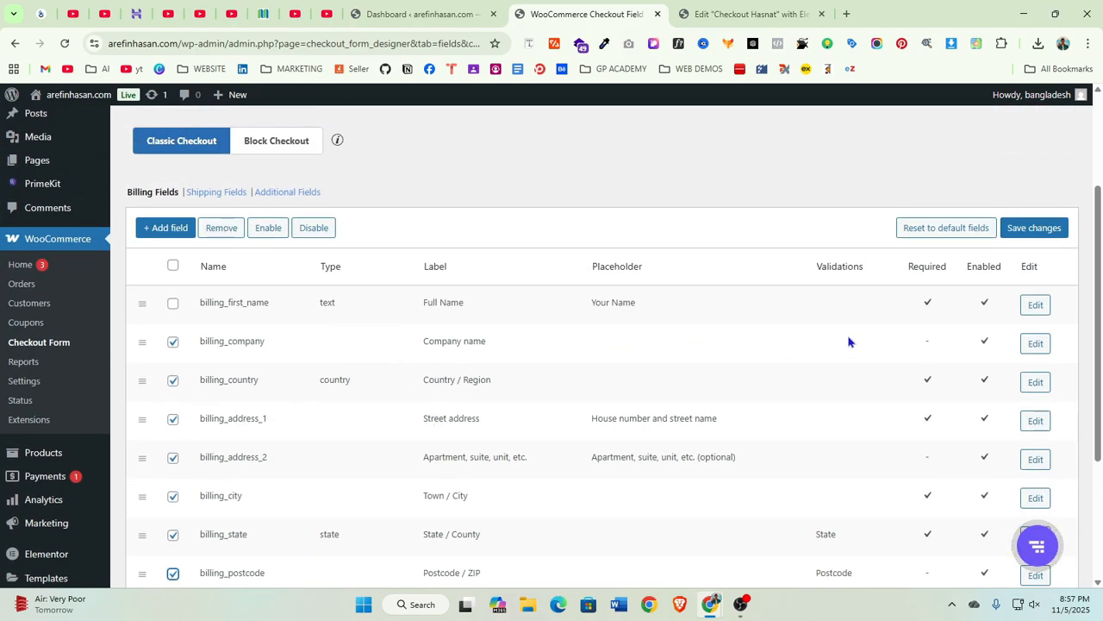
click(225, 229)
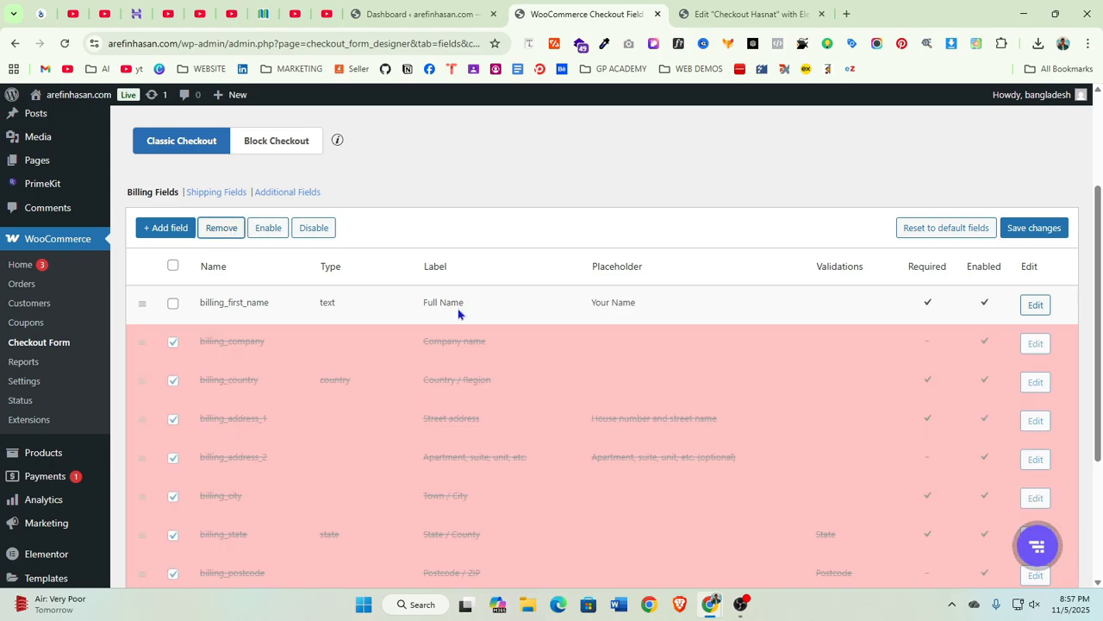
scroll(816, 392, down, 4)
scroll(960, 354, up, 5)
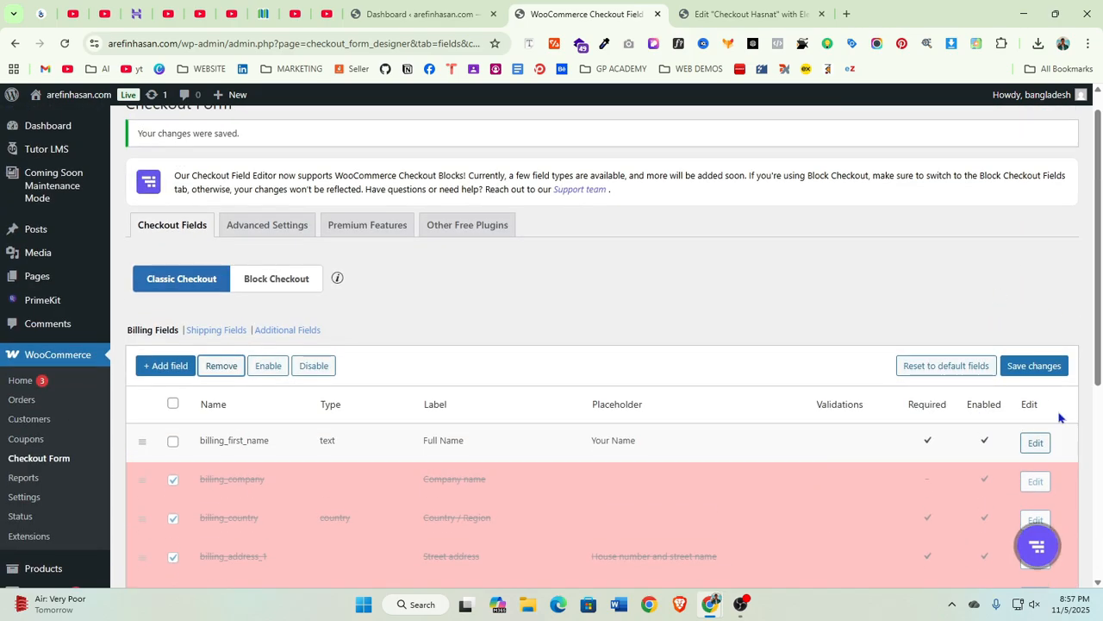
click(1033, 369)
Add a new text billing field with default settings and save the changes
scroll(436, 399, down, 4)
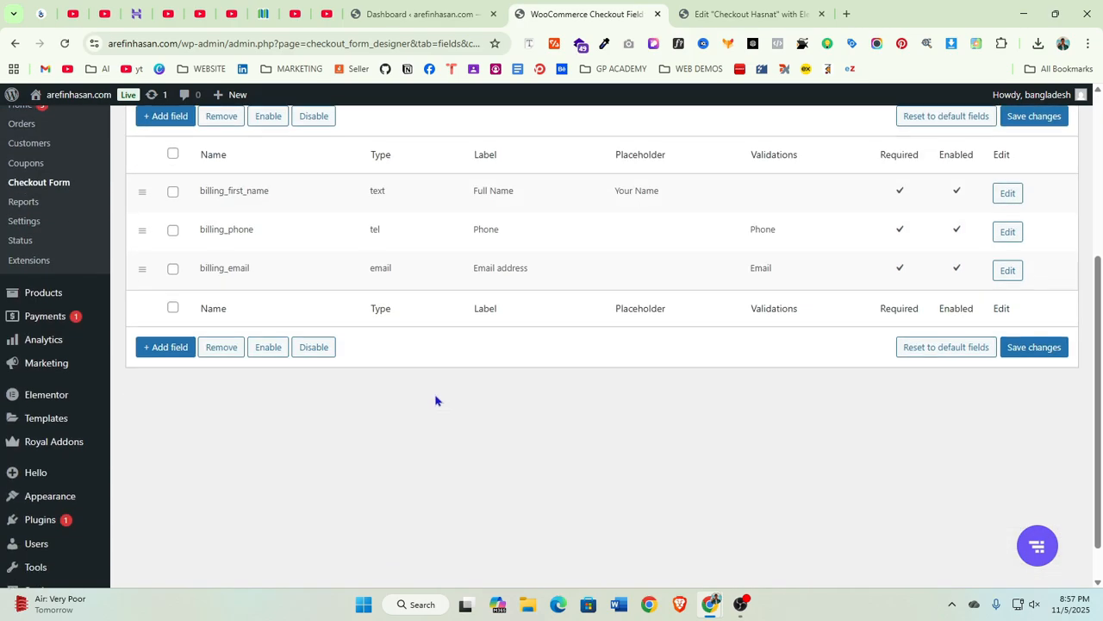
scroll(218, 394, up, 2)
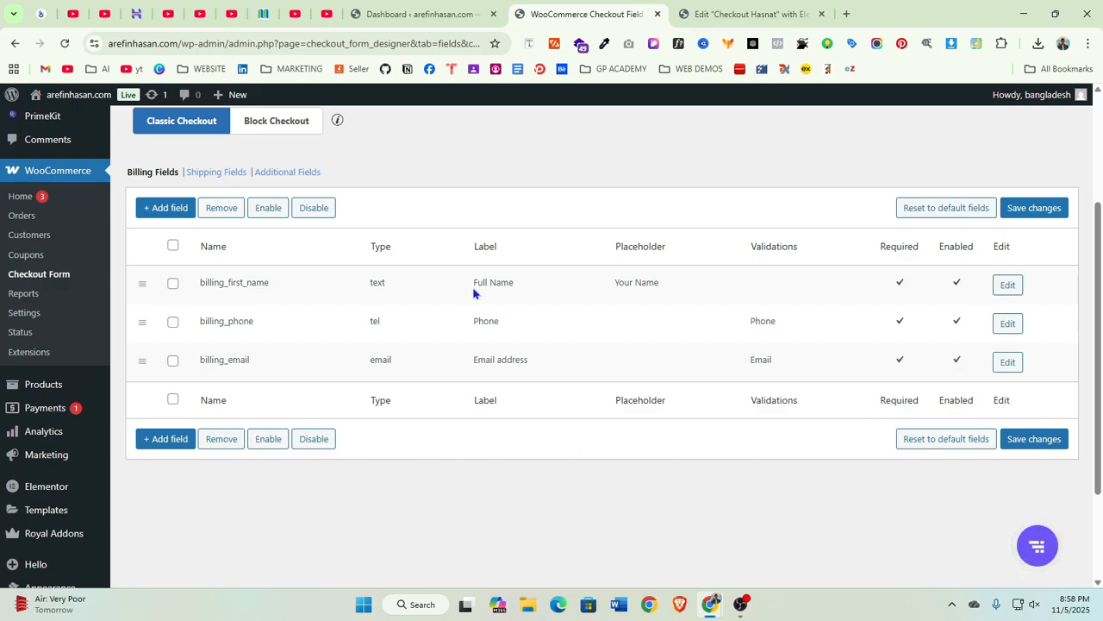
click(166, 209)
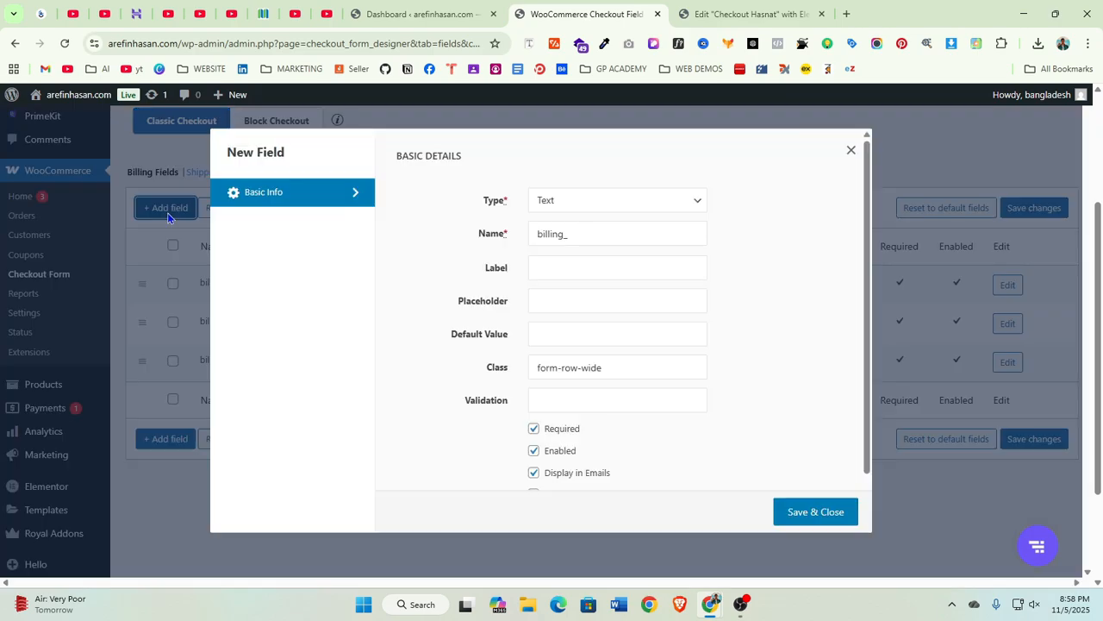
click(590, 207)
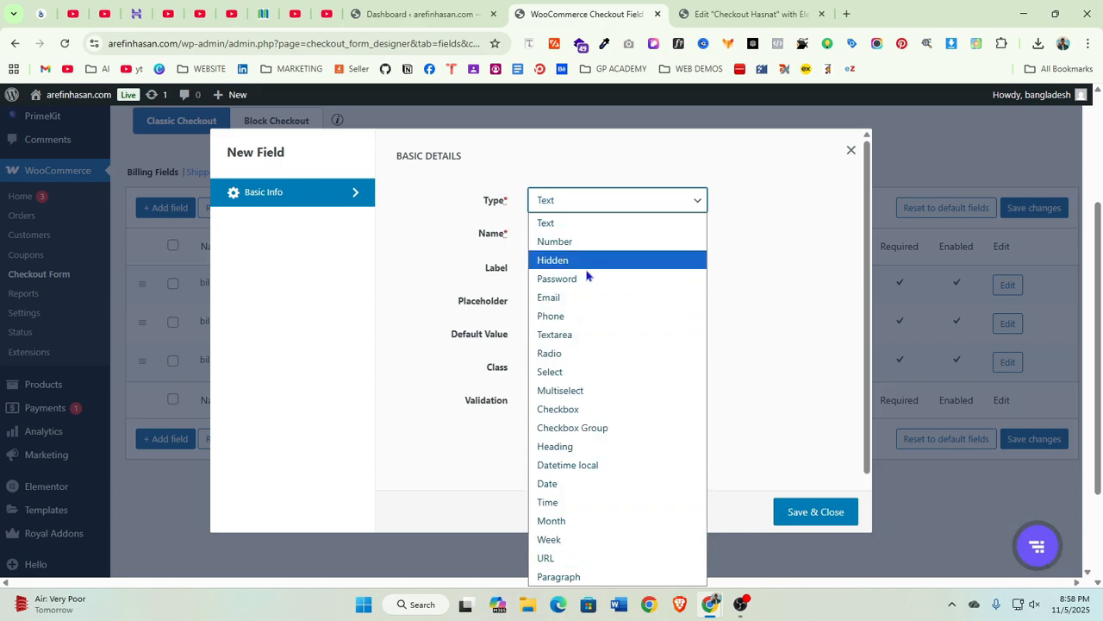
click(805, 264)
click(773, 512)
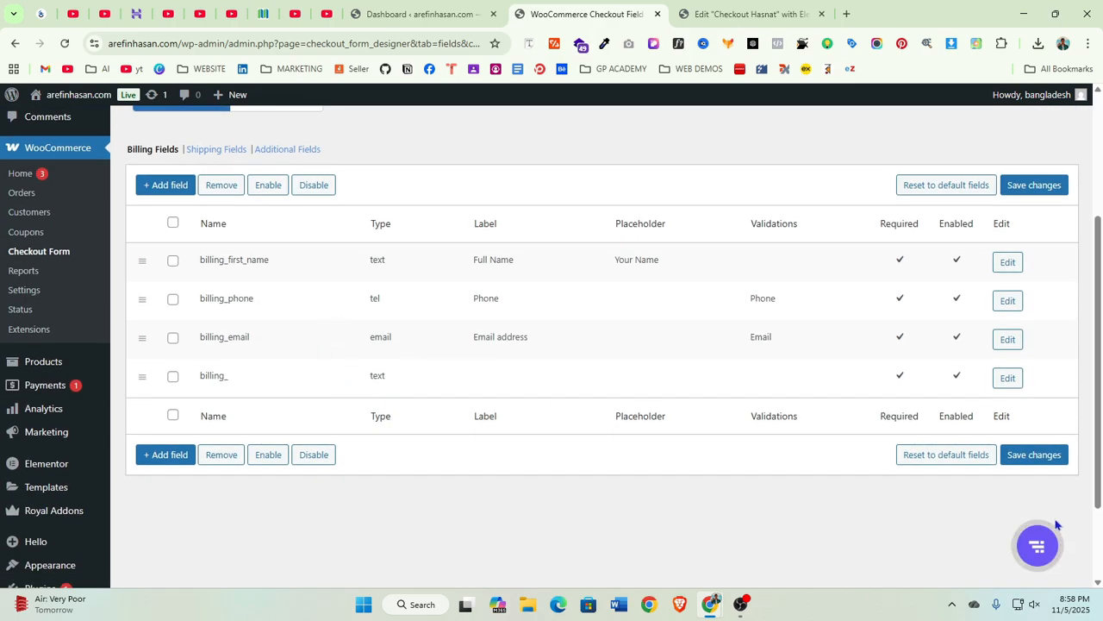
click(1034, 454)
Review the updated billing fields in the Elementor checkout widget preview, then return to the field editor
scroll(569, 431, down, 3)
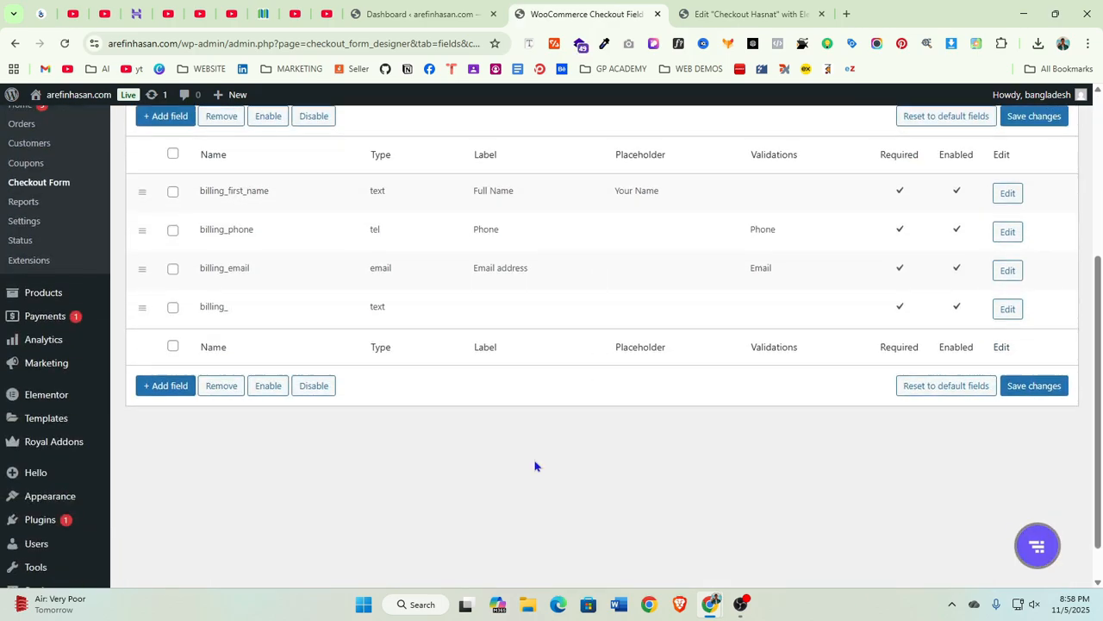
scroll(739, 394, up, 3)
click(728, 14)
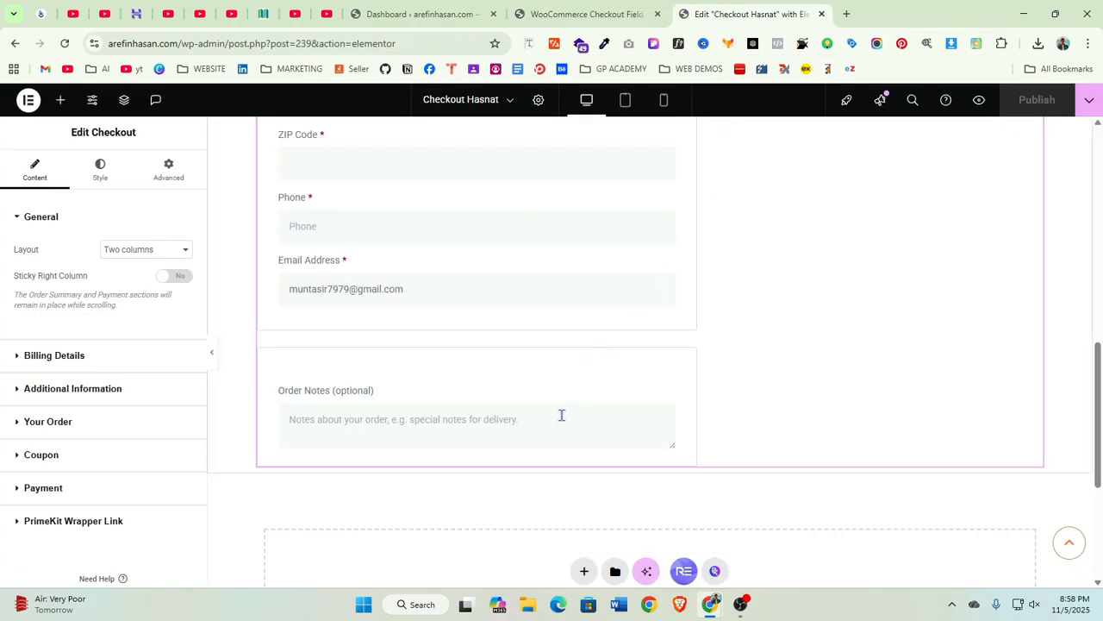
scroll(561, 413, up, 10)
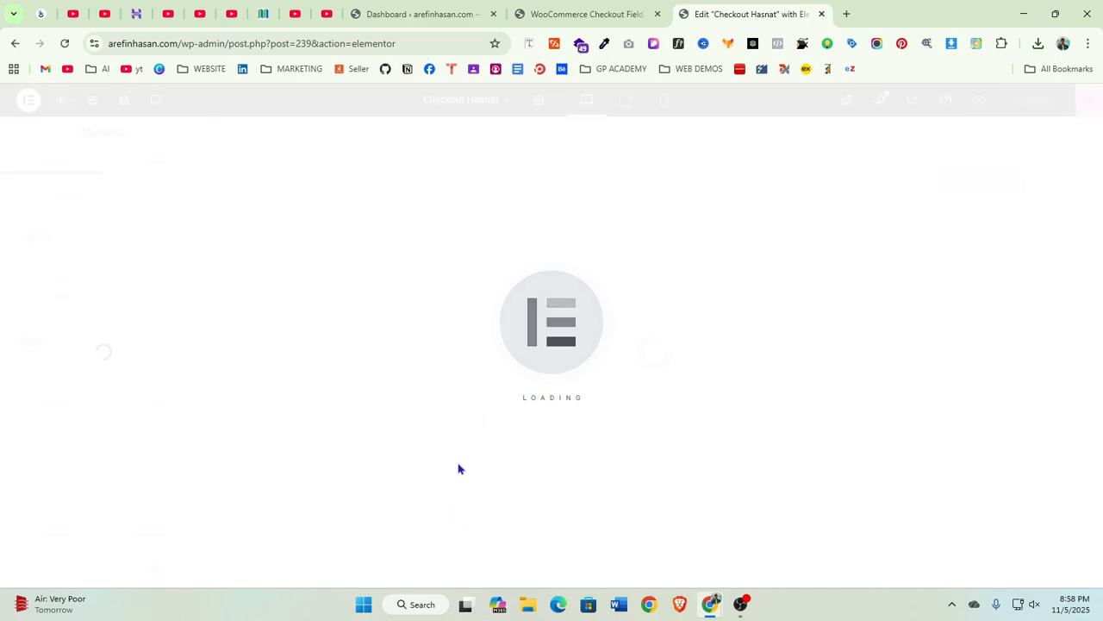
scroll(366, 454, down, 1)
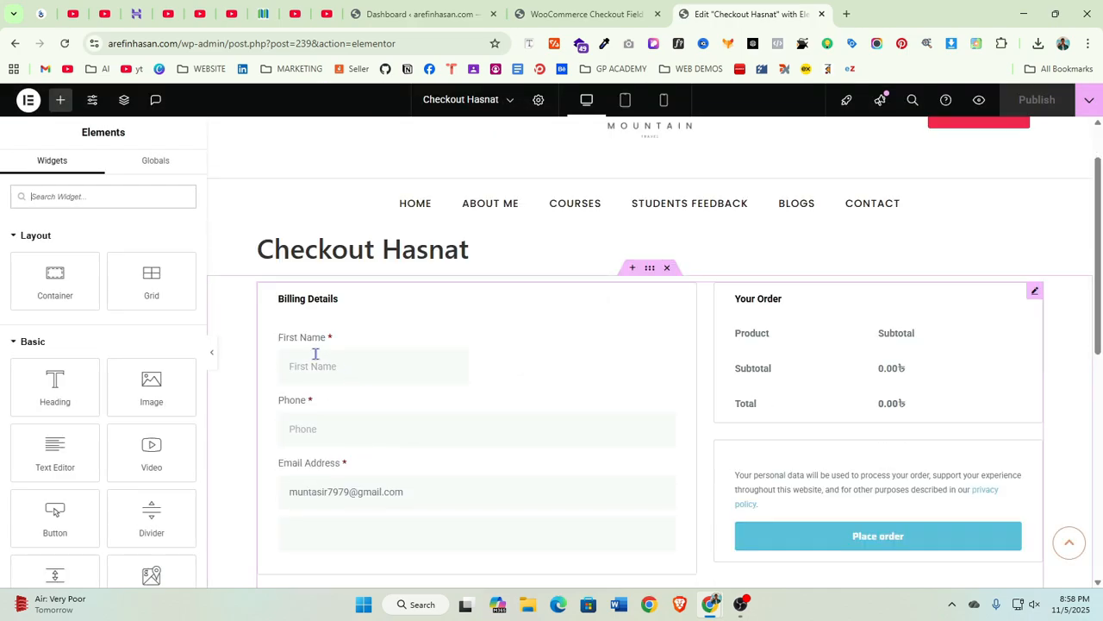
click(375, 366)
scroll(344, 267, down, 2)
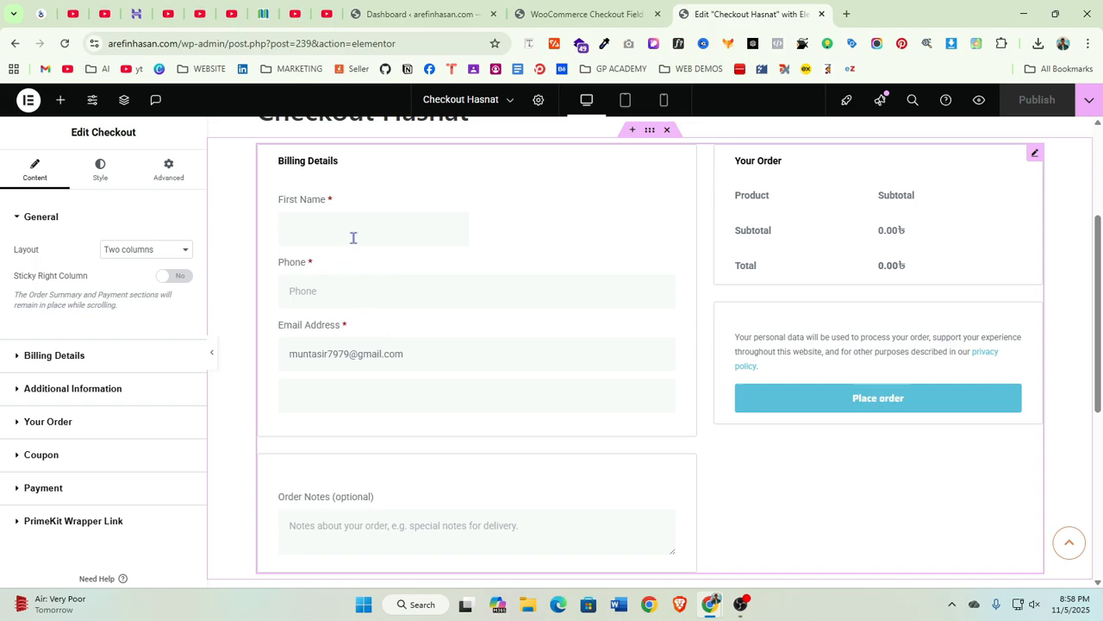
drag(319, 203, 297, 207)
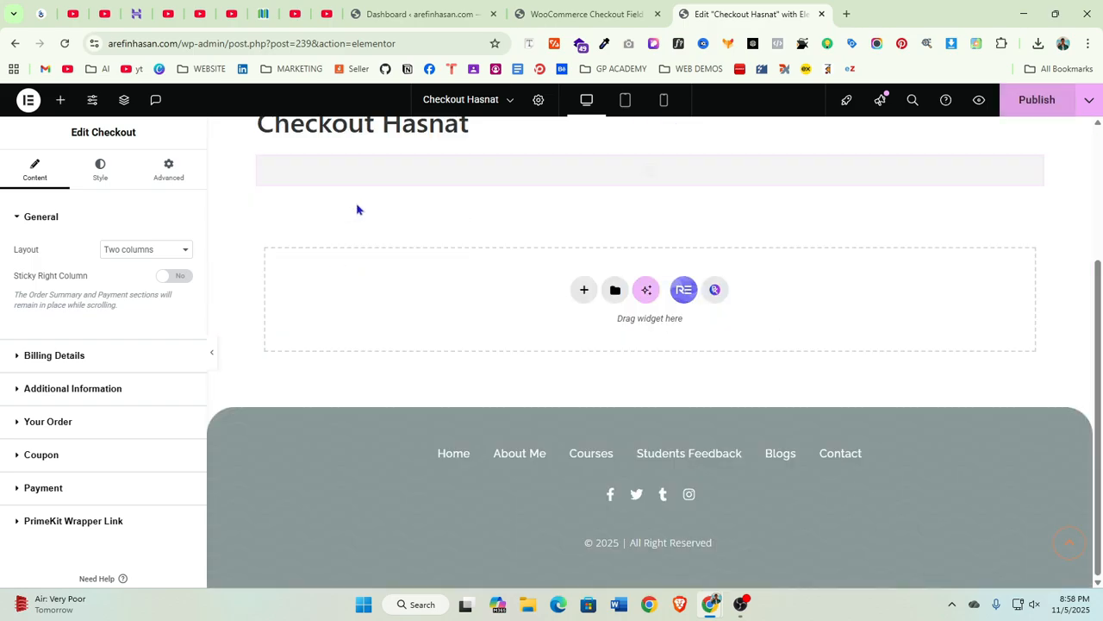
scroll(576, 362, up, 3)
scroll(576, 362, down, 2)
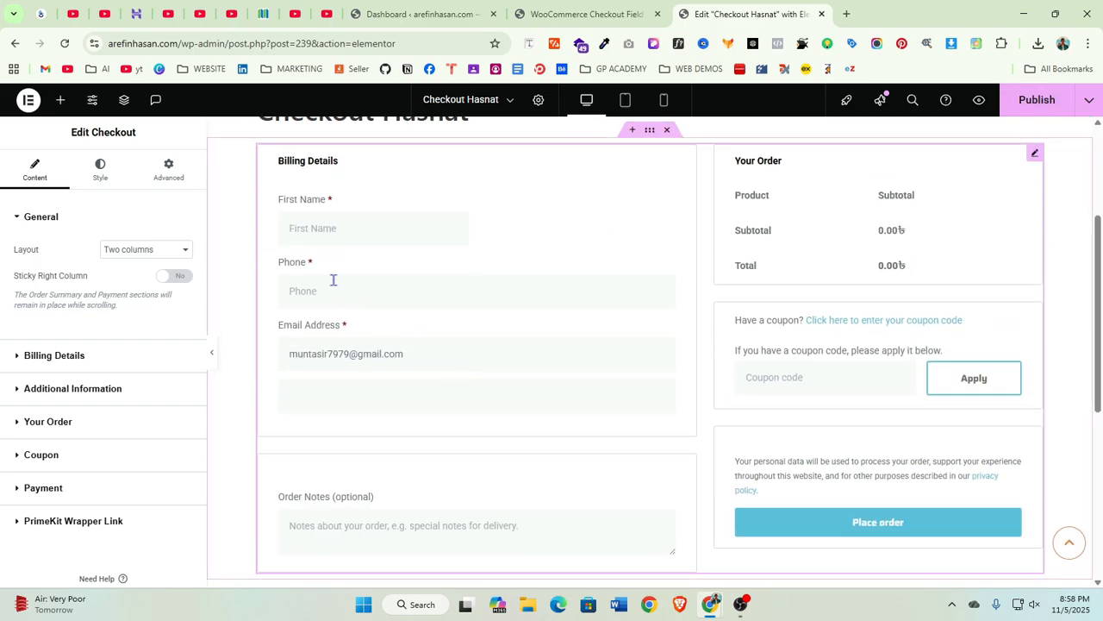
scroll(333, 280, down, 1)
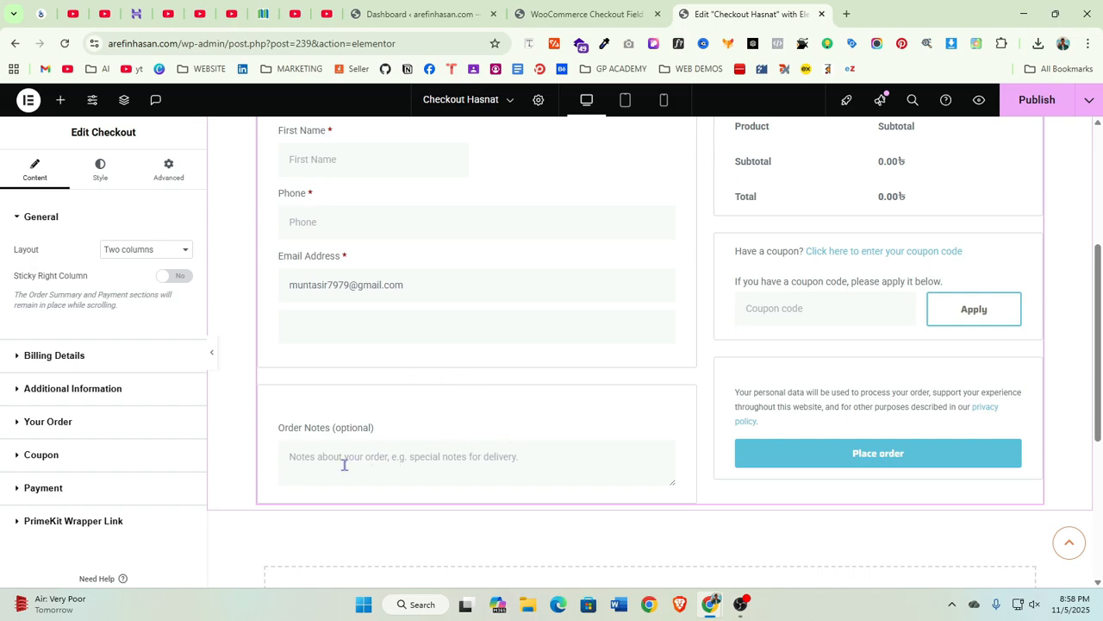
scroll(517, 457, up, 2)
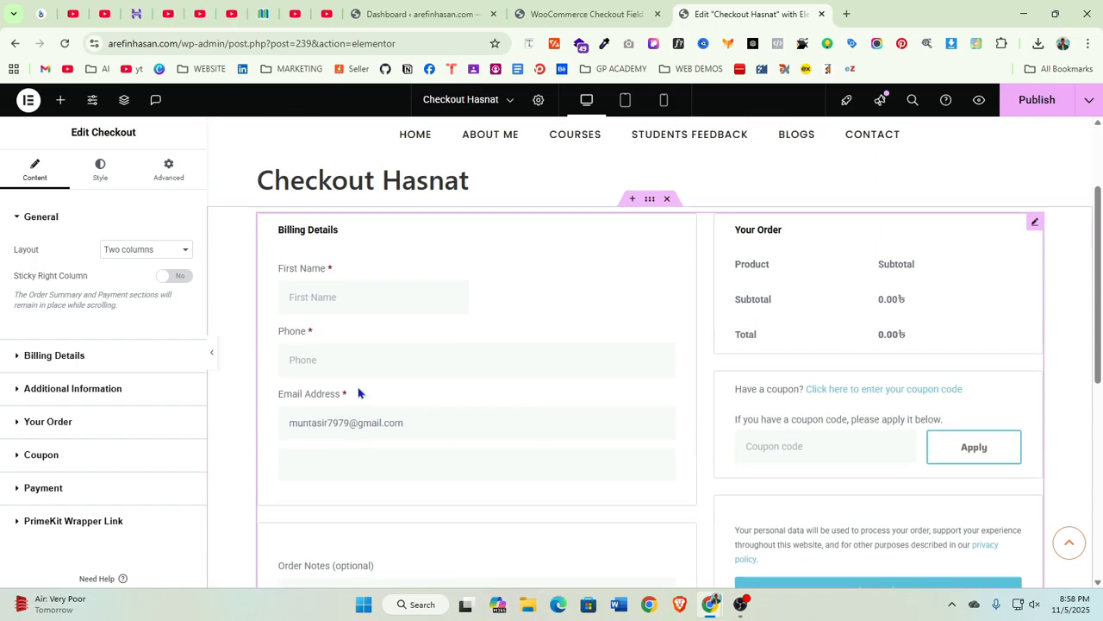
scroll(925, 422, down, 1)
click(849, 383)
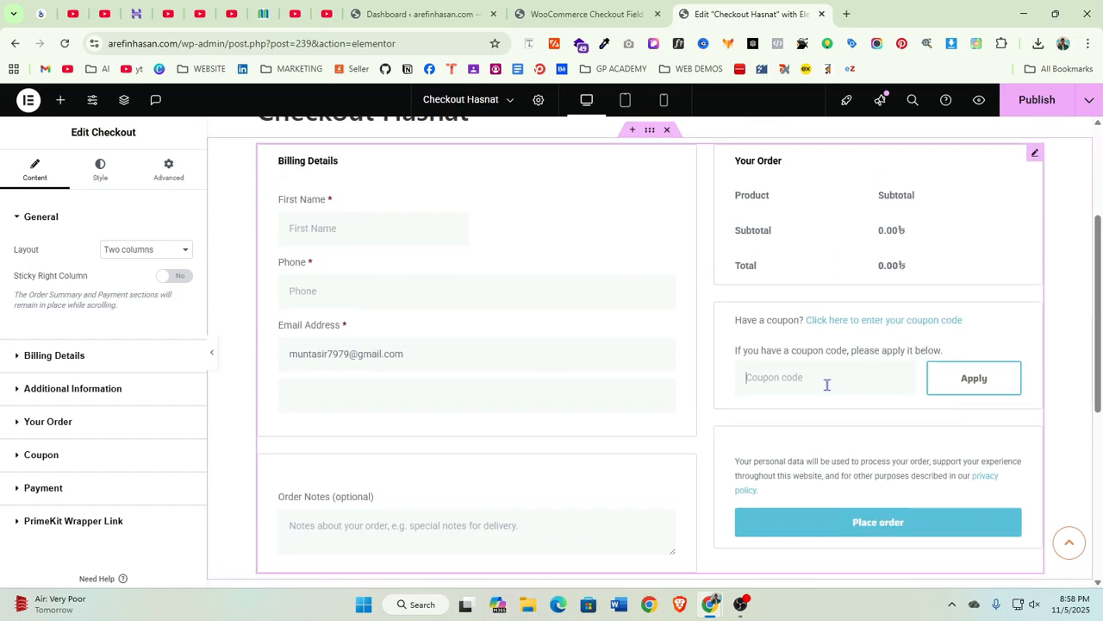
scroll(830, 390, up, 2)
click(586, 13)
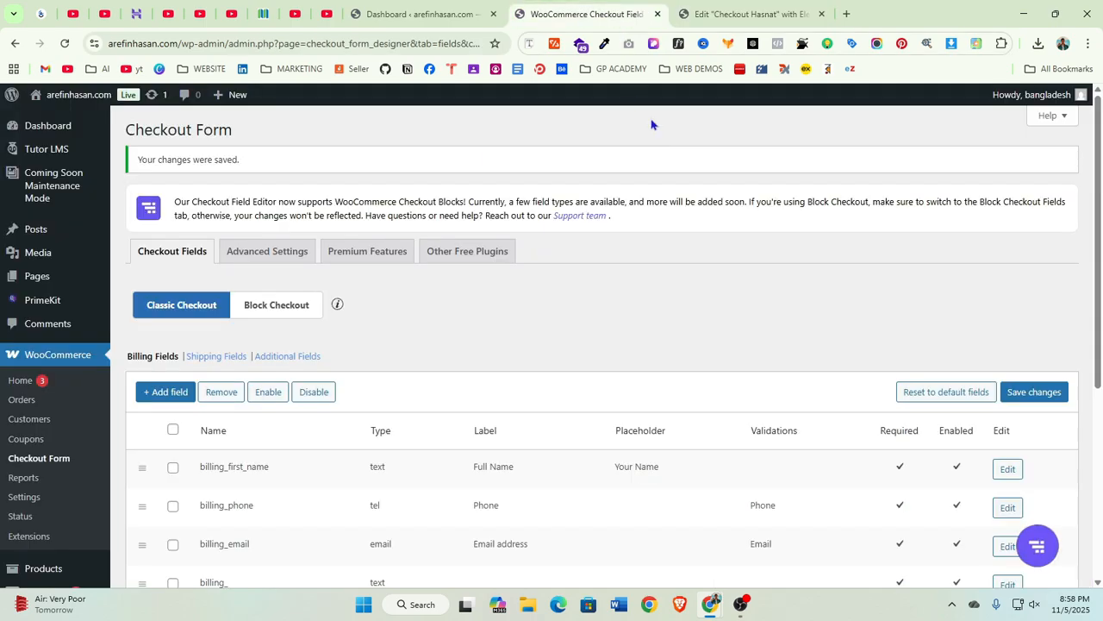
Open the billing first-name field's settings to review them, then close the dialog with Save & Close
scroll(534, 382, down, 1)
scroll(535, 382, down, 1)
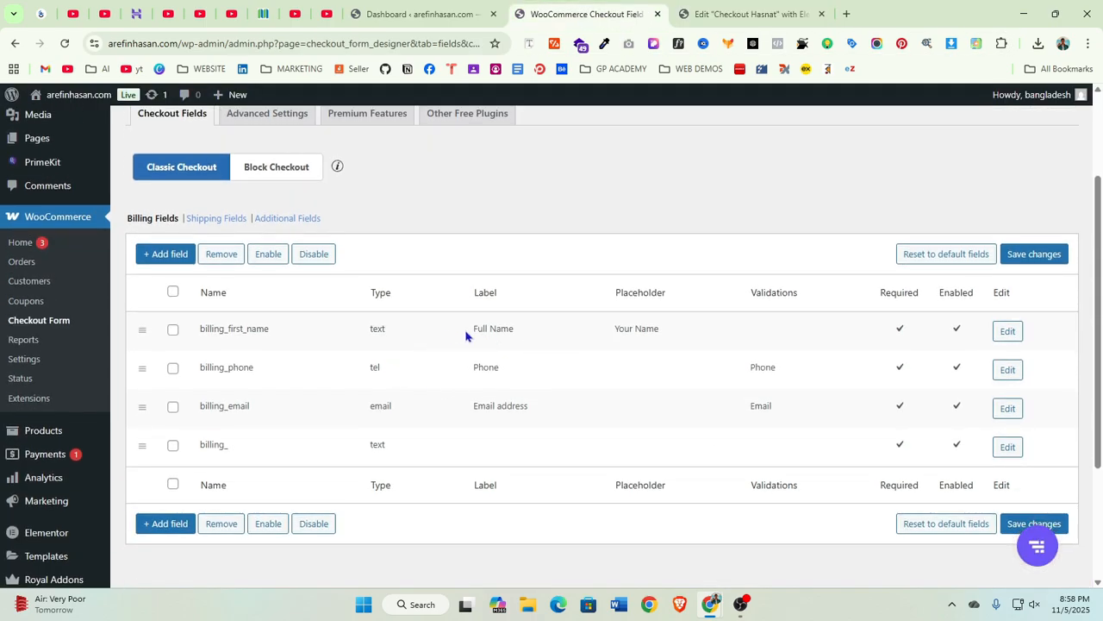
click(1007, 331)
click(604, 271)
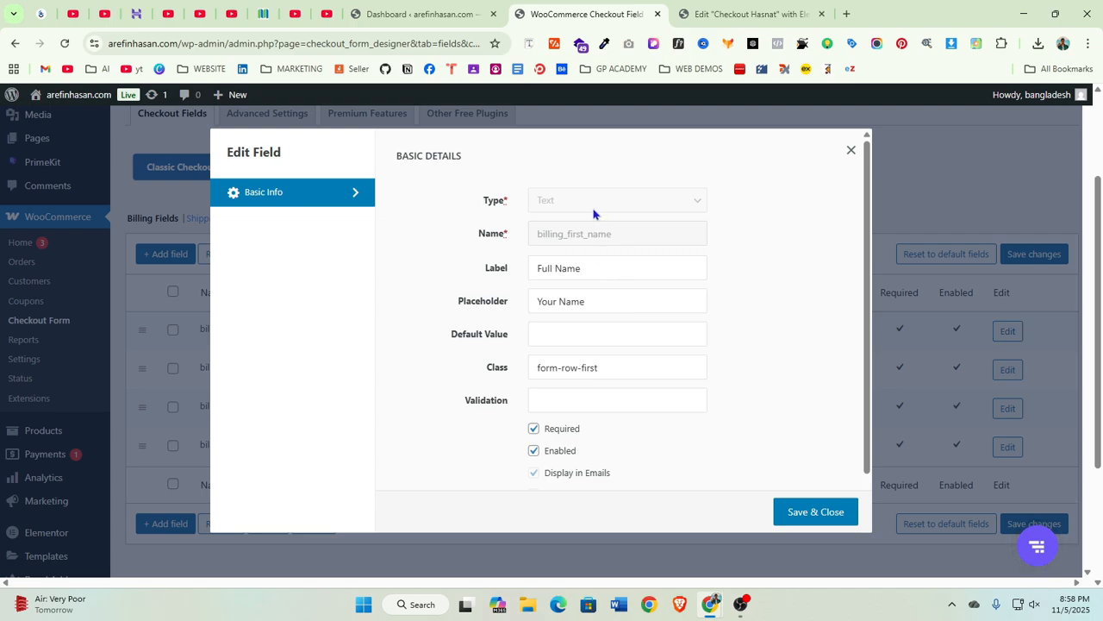
scroll(605, 423, down, 3)
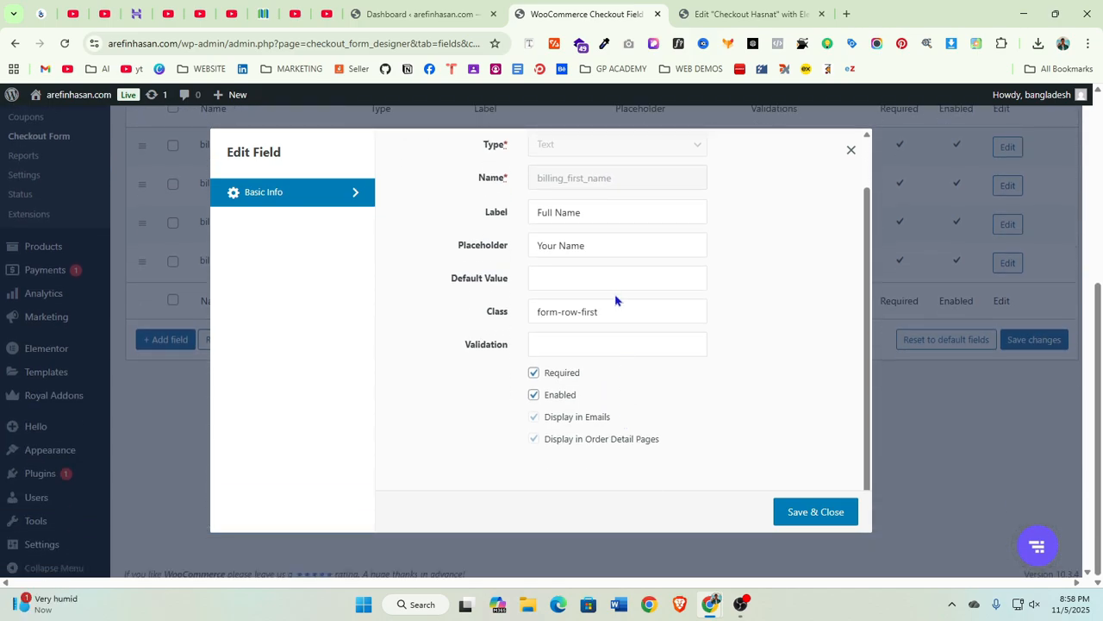
scroll(617, 311, up, 3)
click(617, 377)
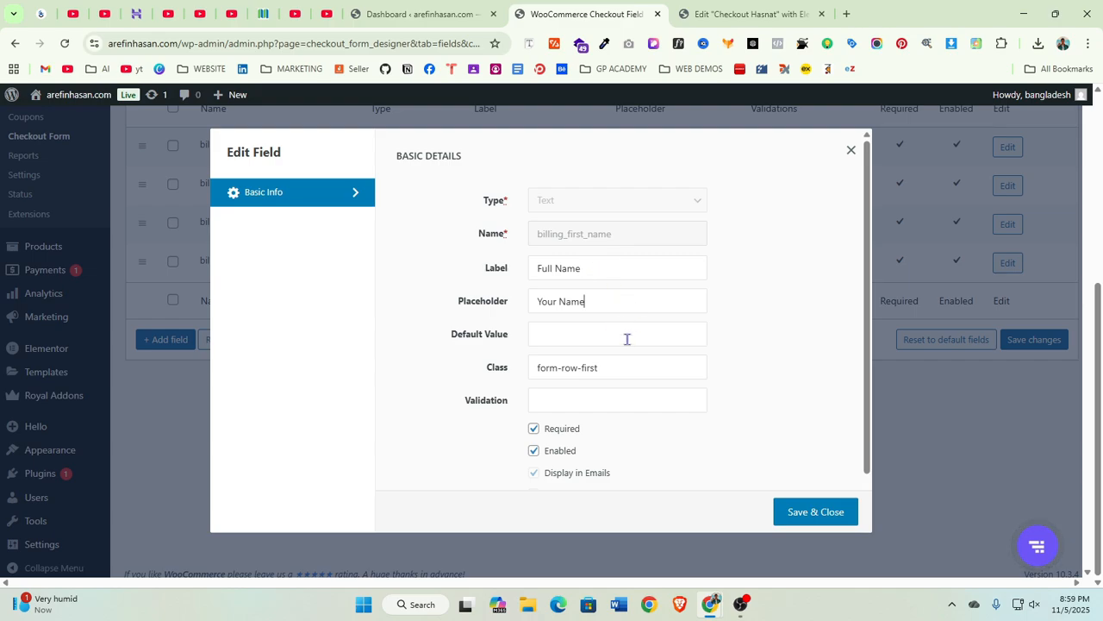
click(626, 337)
click(817, 514)
scroll(479, 454, down, 2)
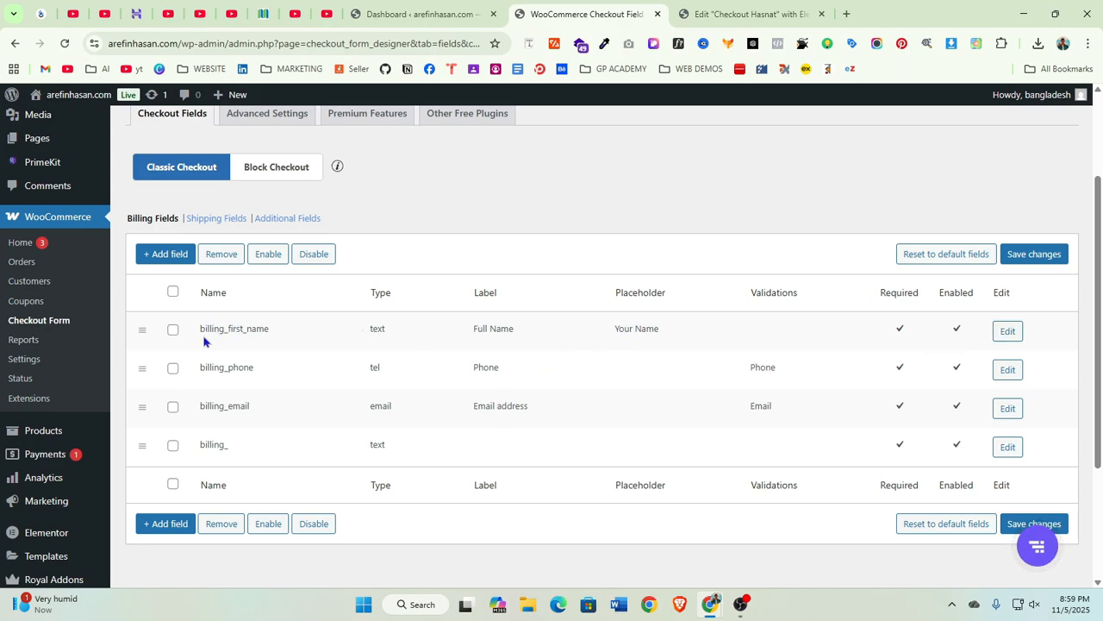
Select the first-name field, reopen and close its settings, and save the billing field changes
click(173, 331)
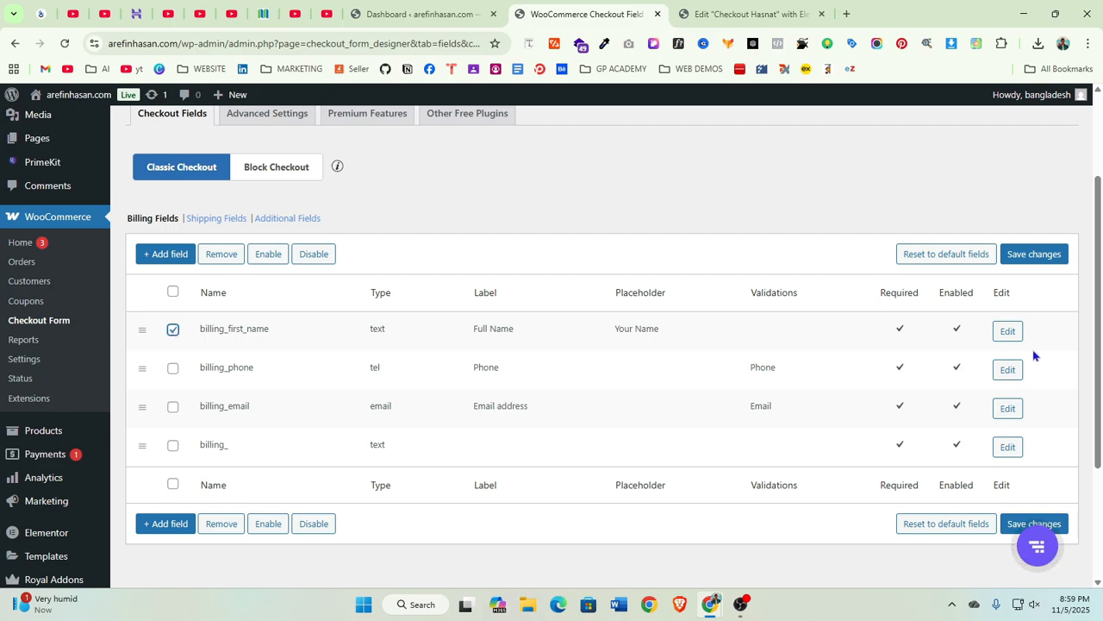
click(1007, 333)
scroll(595, 345, down, 2)
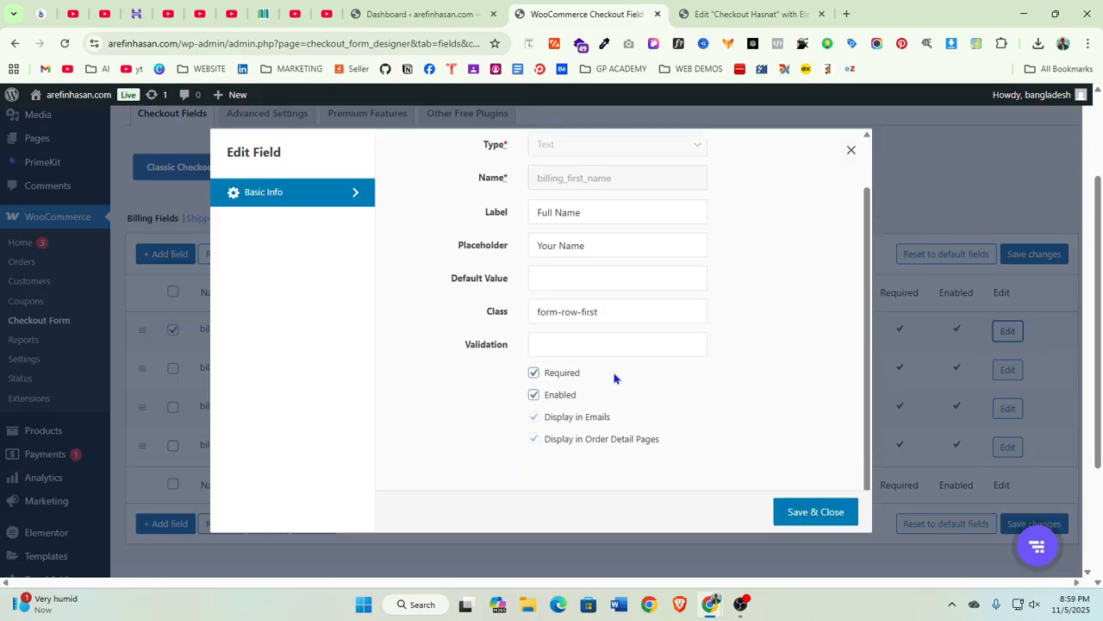
click(815, 514)
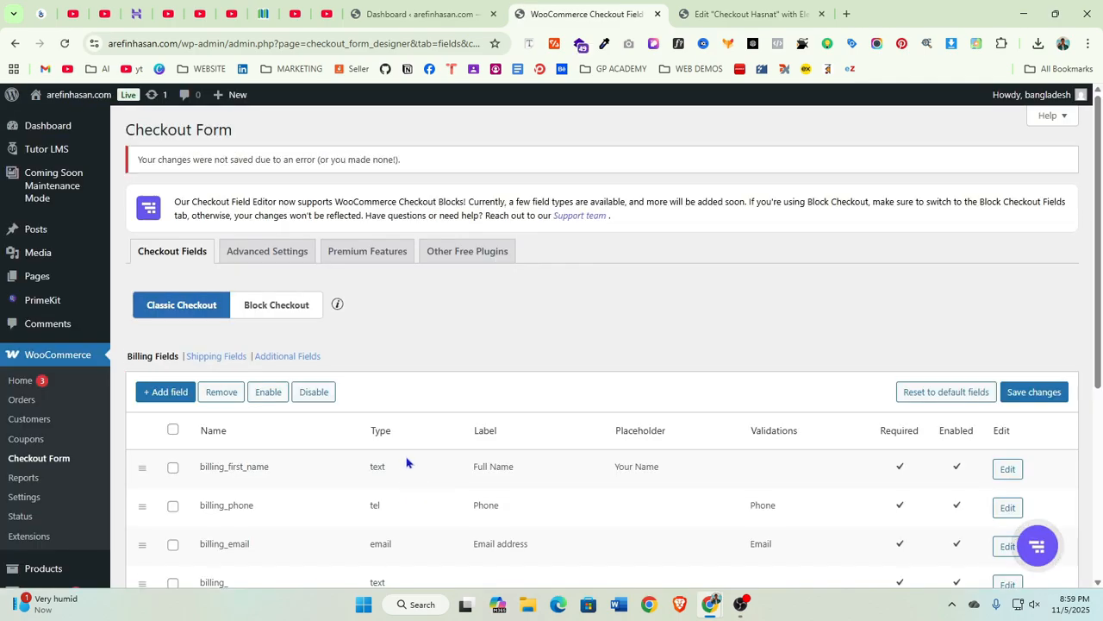
scroll(465, 457, down, 3)
click(1018, 457)
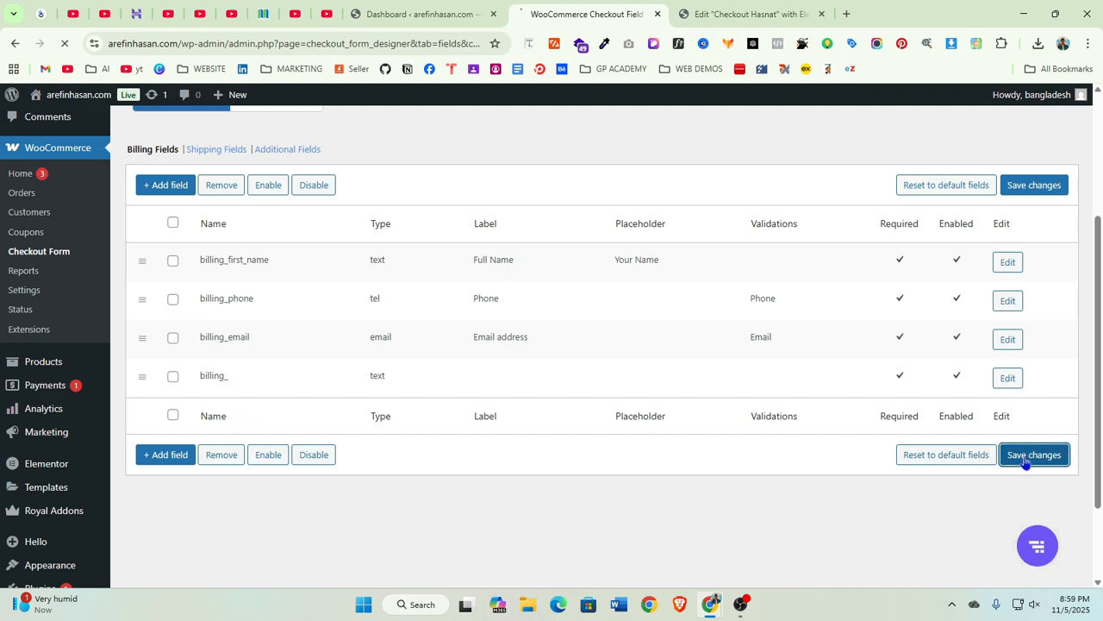
scroll(603, 509, down, 2)
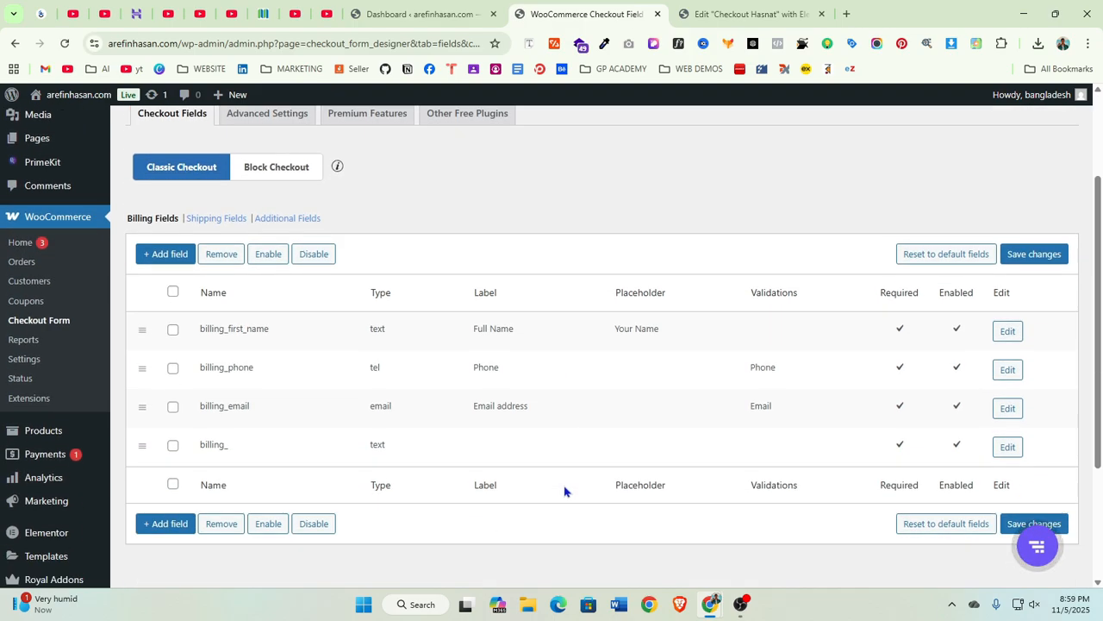
Reload the Elementor editor to check the checkout widget's billing fields, then return to the field editor
click(743, 14)
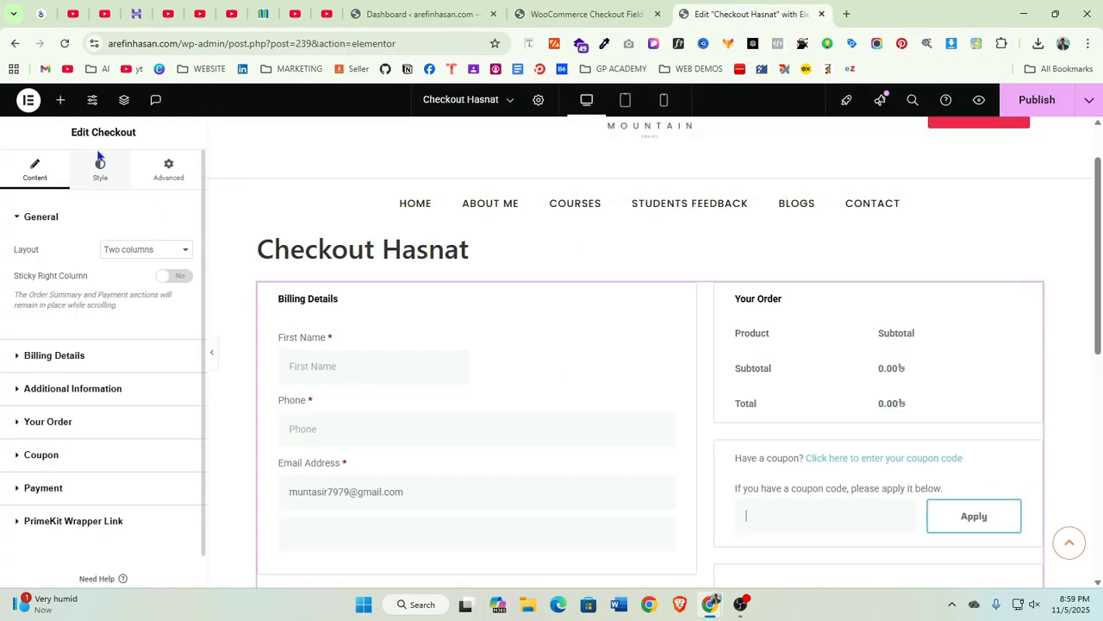
click(65, 43)
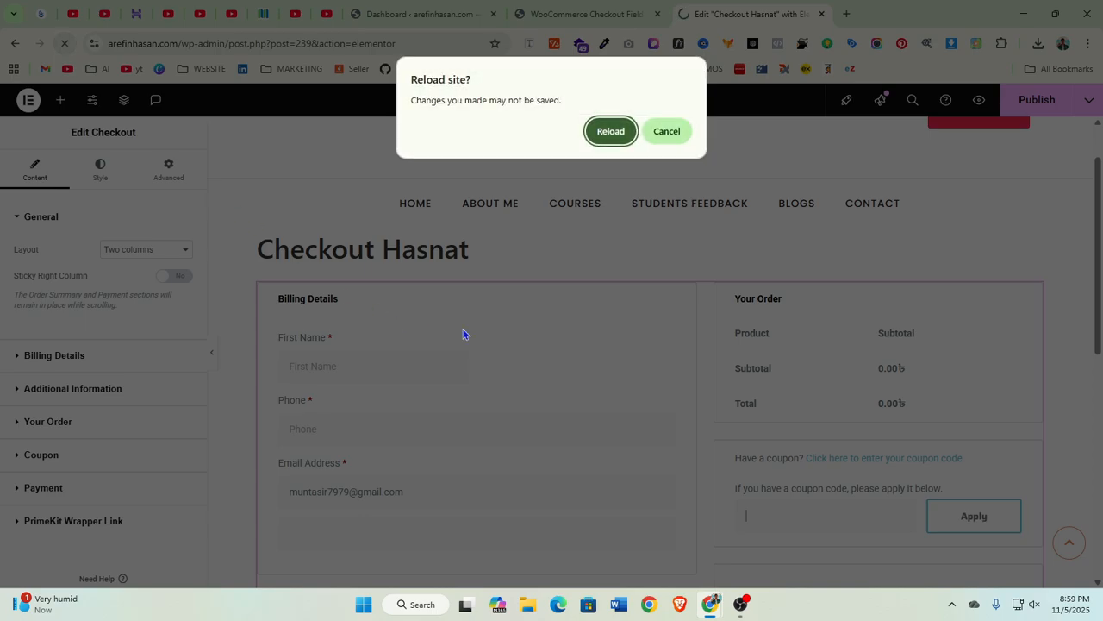
click(609, 136)
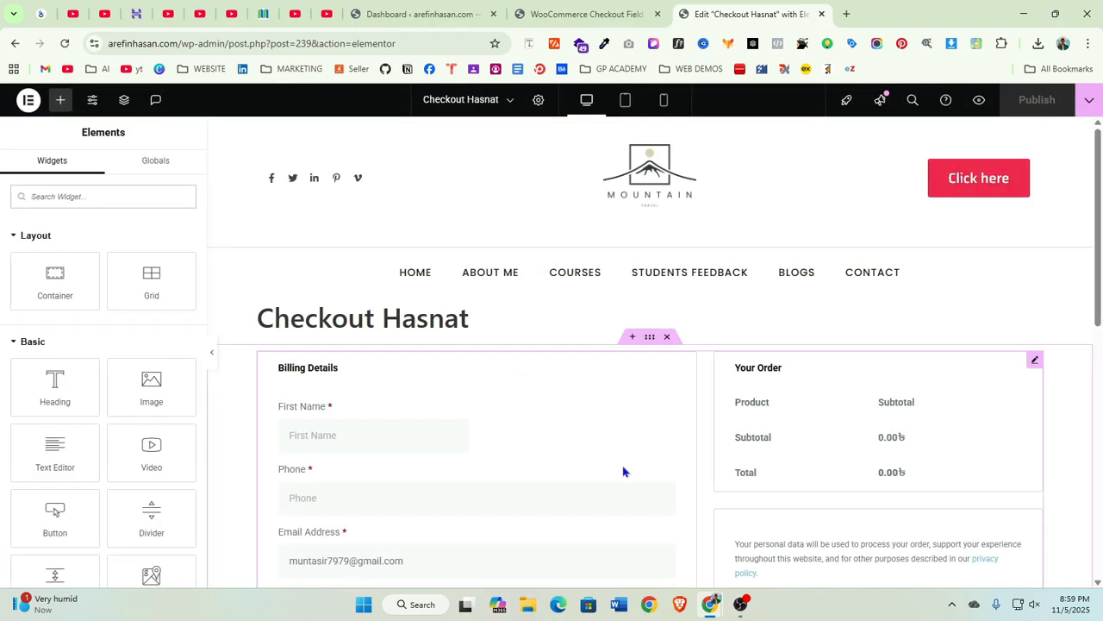
scroll(537, 431, down, 3)
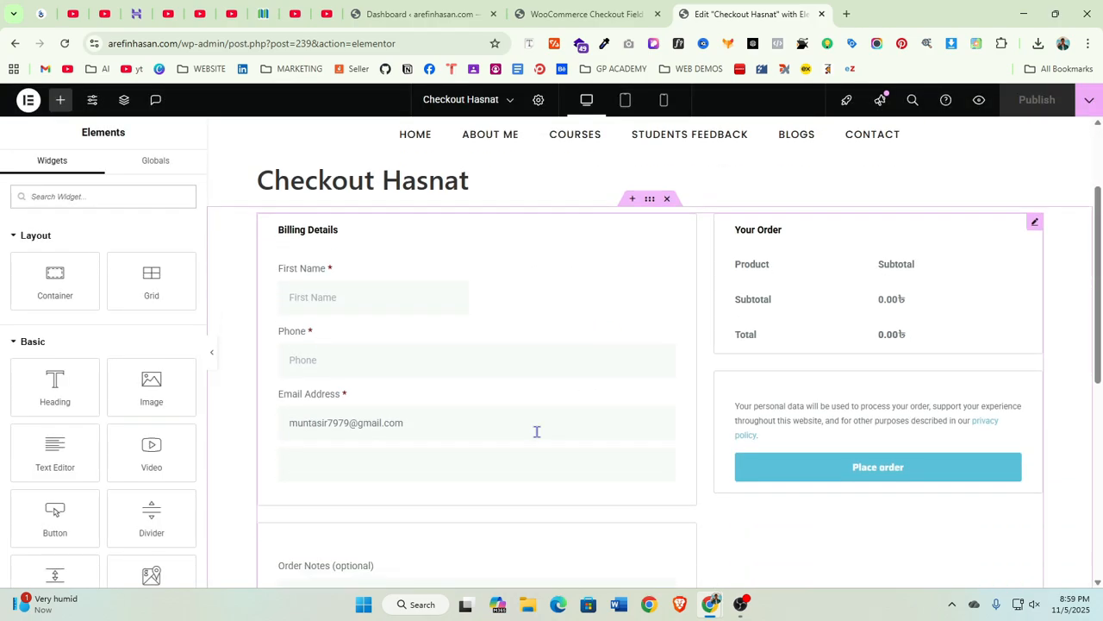
scroll(569, 448, up, 3)
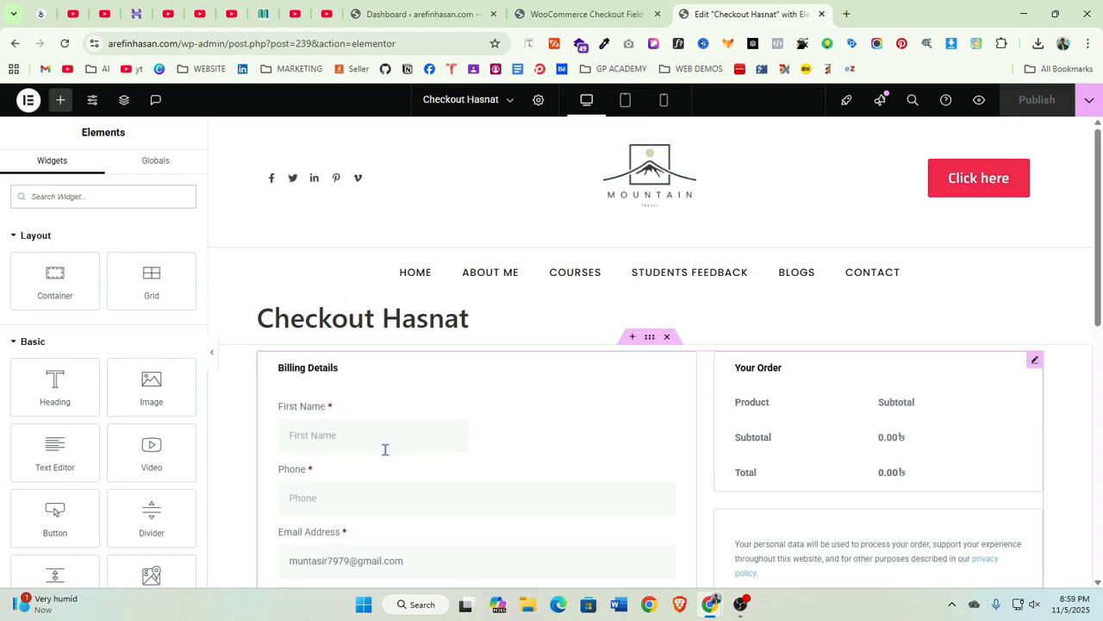
click(351, 435)
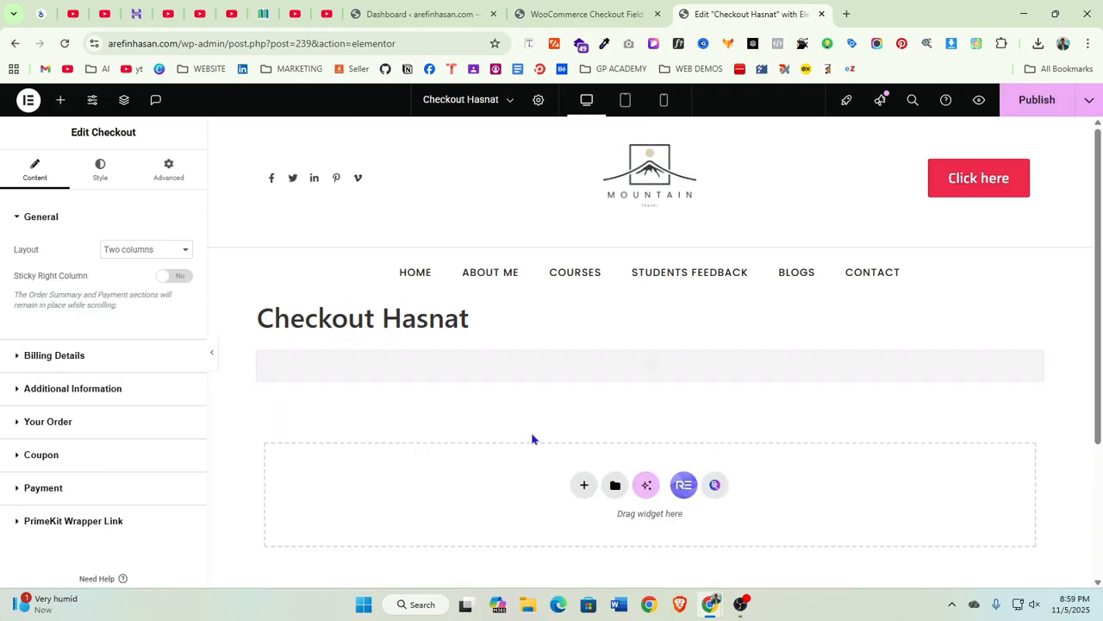
click(595, 15)
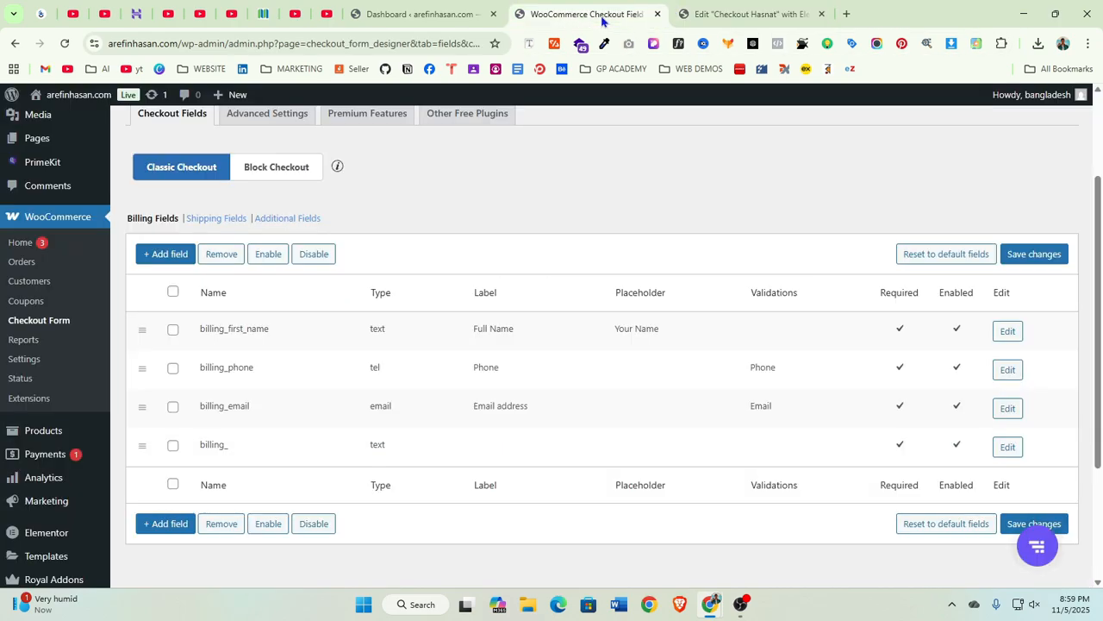
click(173, 329)
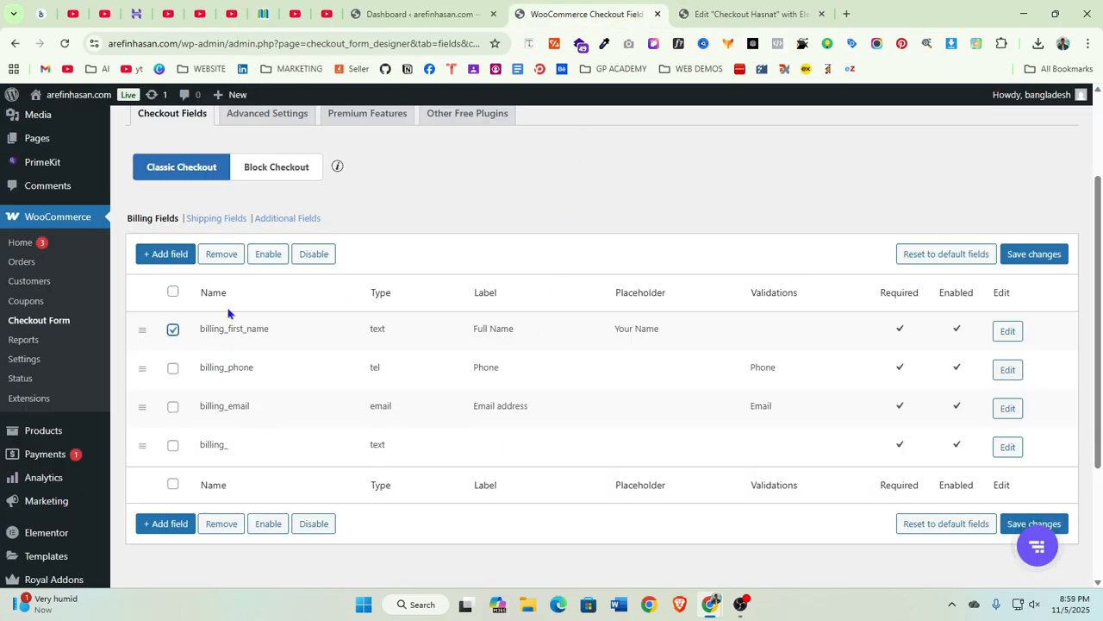
click(172, 329)
click(164, 255)
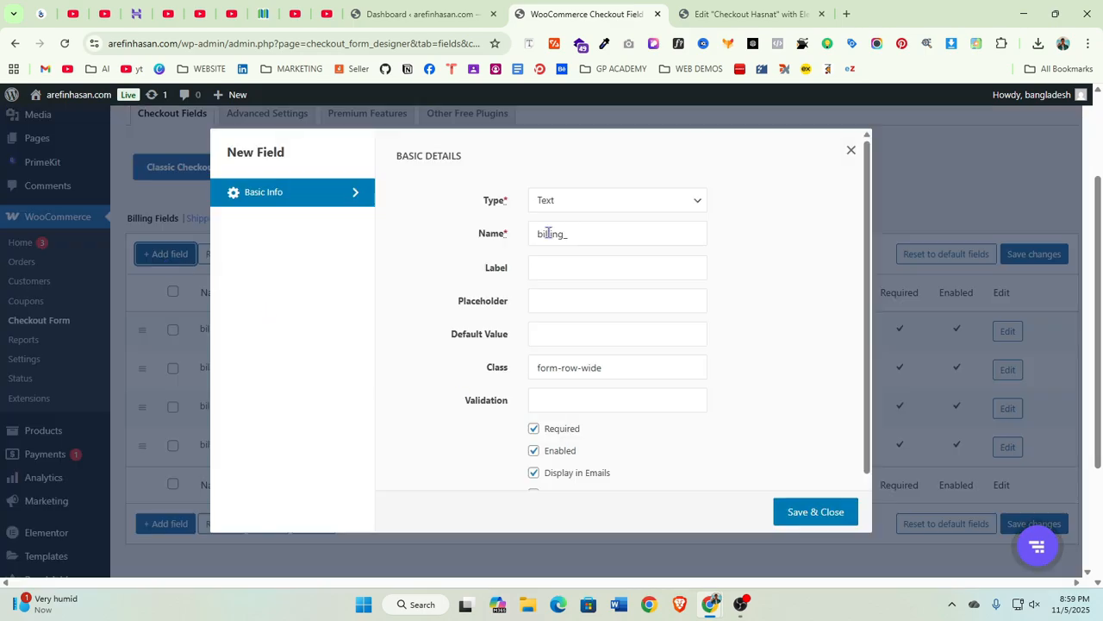
click(612, 200)
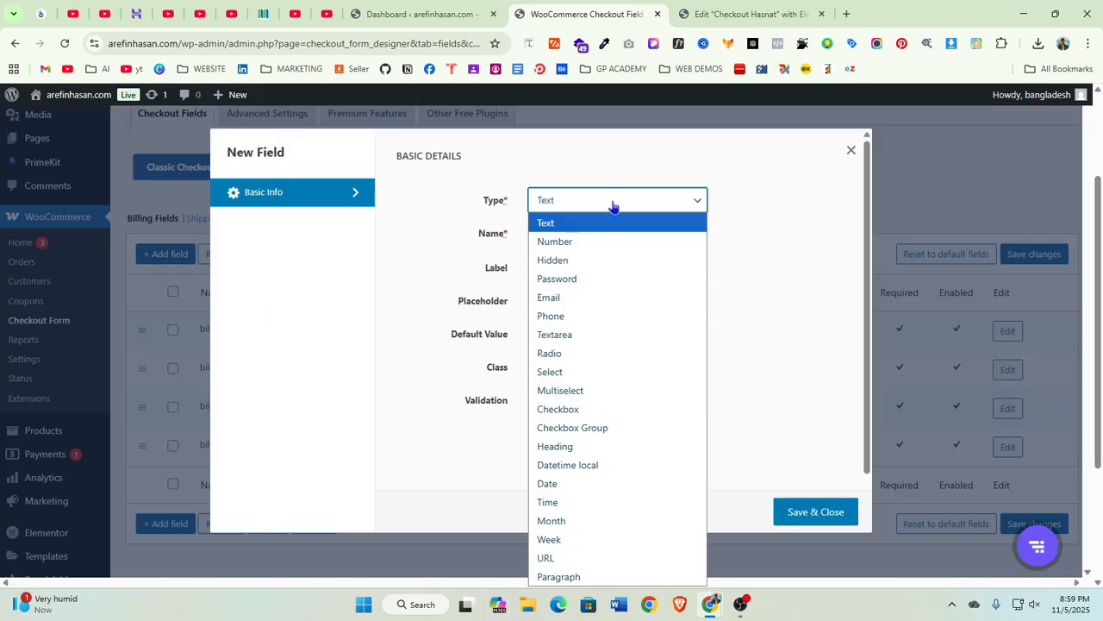
click(850, 149)
click(850, 149)
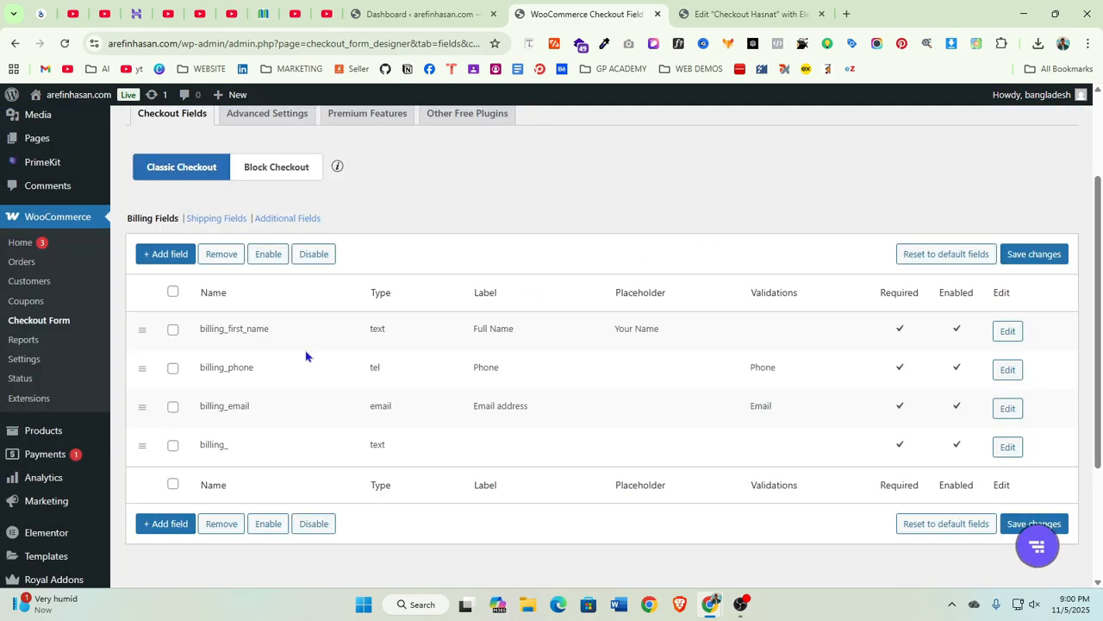
Open the first-name field's settings and examine its field name, then close the dialog
click(173, 331)
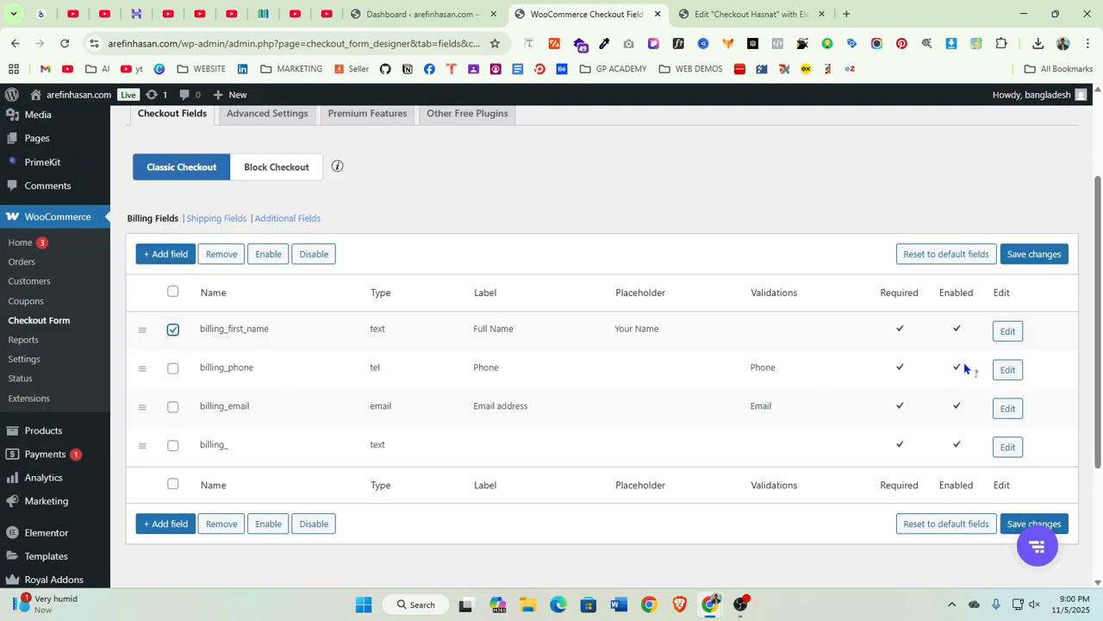
click(1006, 333)
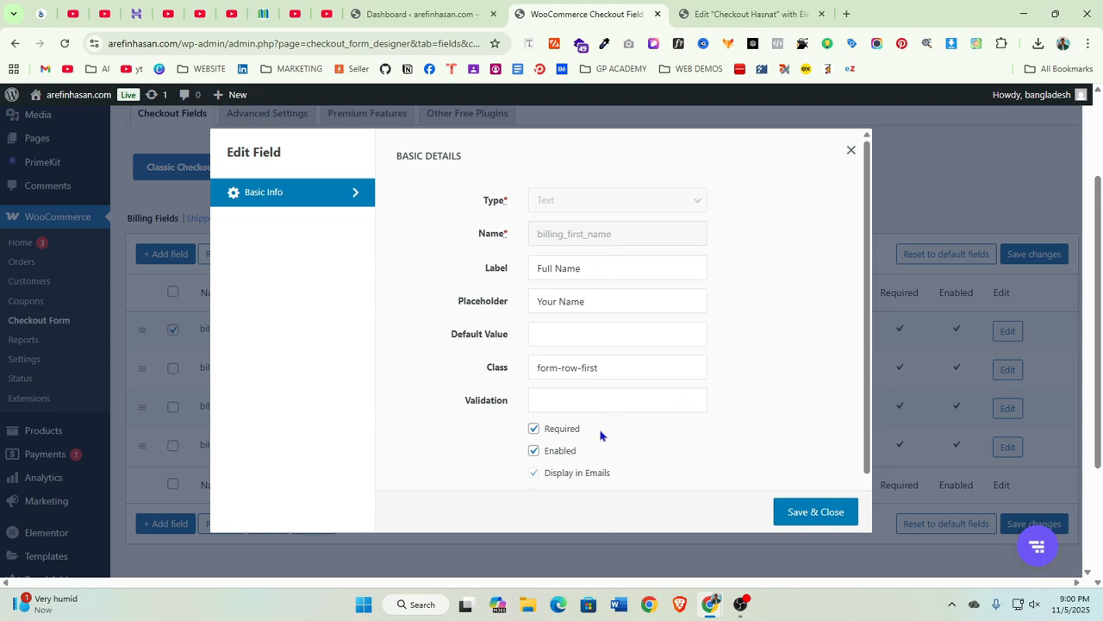
scroll(604, 435, down, 1)
scroll(644, 362, up, 1)
scroll(630, 315, down, 1)
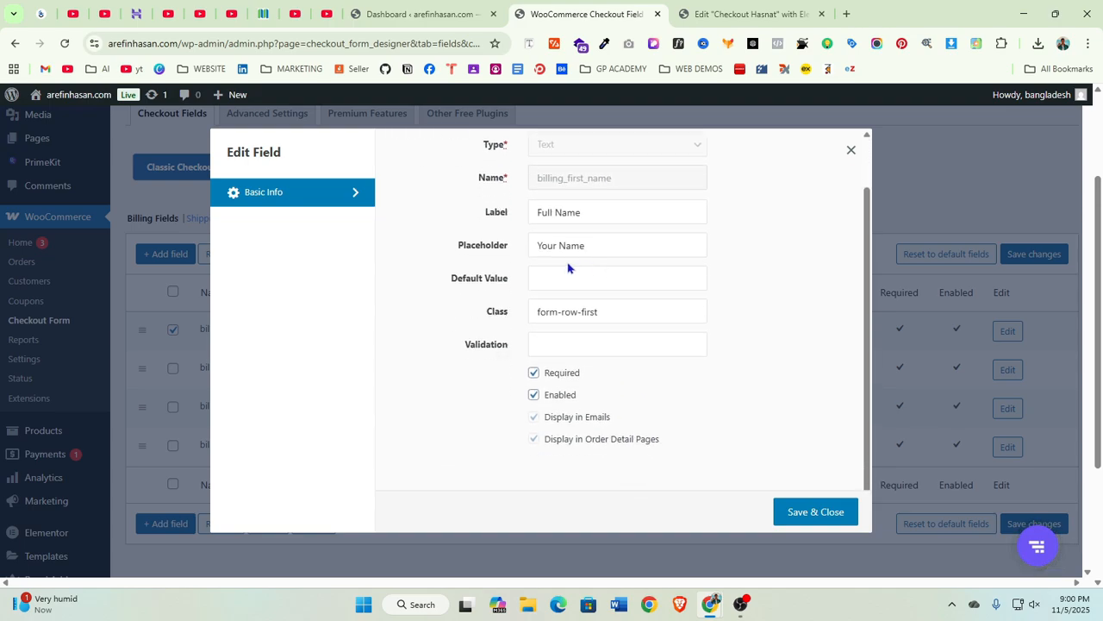
scroll(603, 276, up, 1)
drag(590, 269, 555, 263)
click(554, 238)
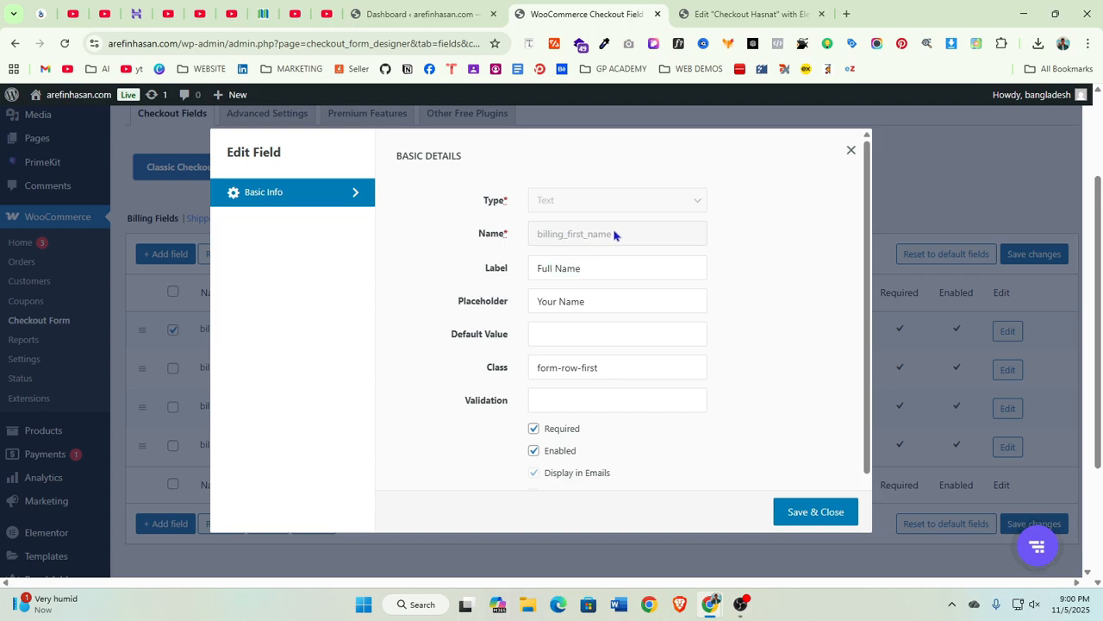
drag(614, 236, 565, 242)
click(567, 235)
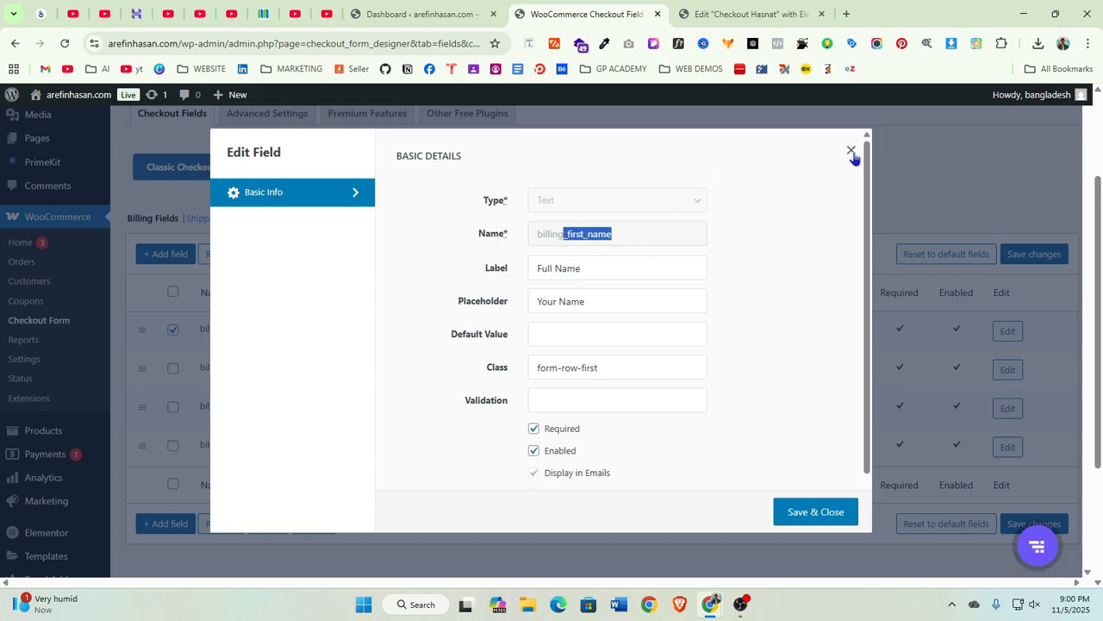
click(628, 241)
double_click(629, 241)
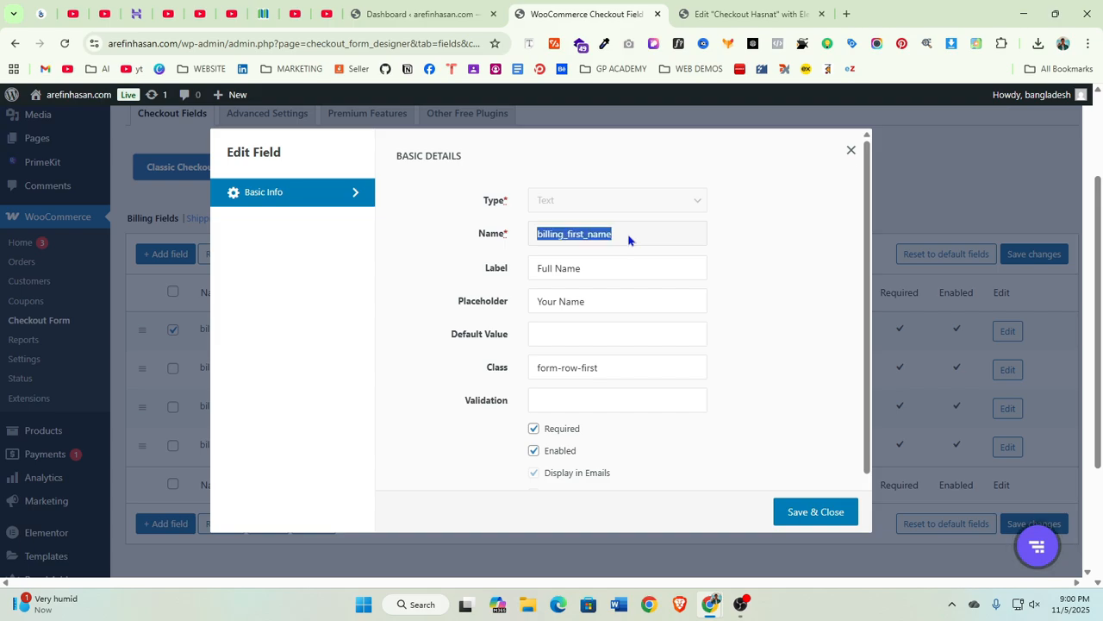
click(852, 150)
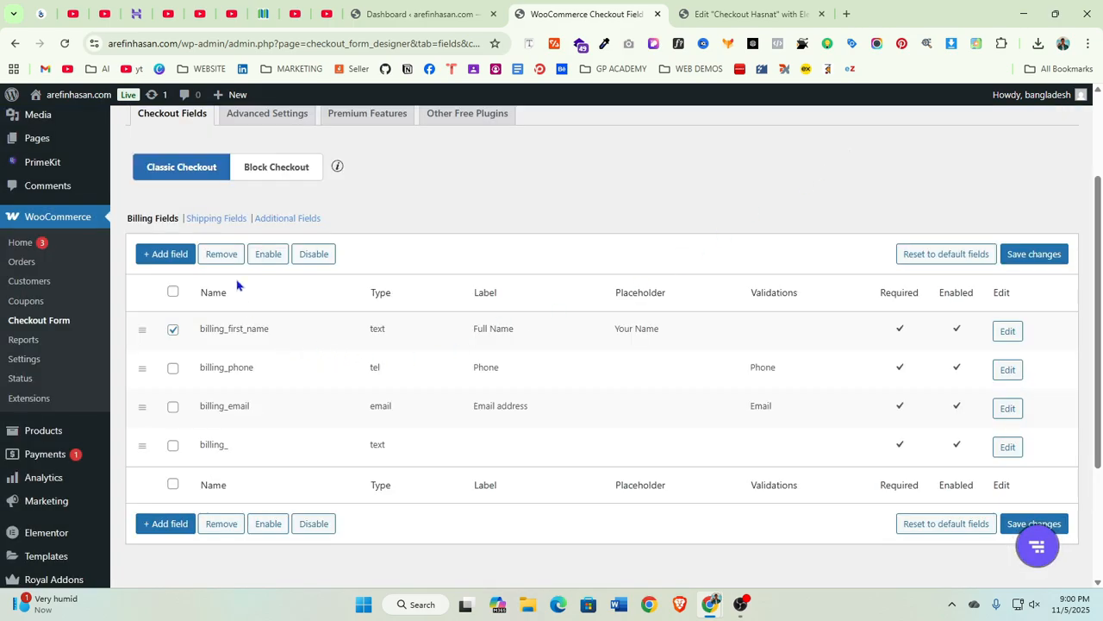
Add a new Text billing field named billing_Full_Name with the label Full Name and try to save it
click(160, 253)
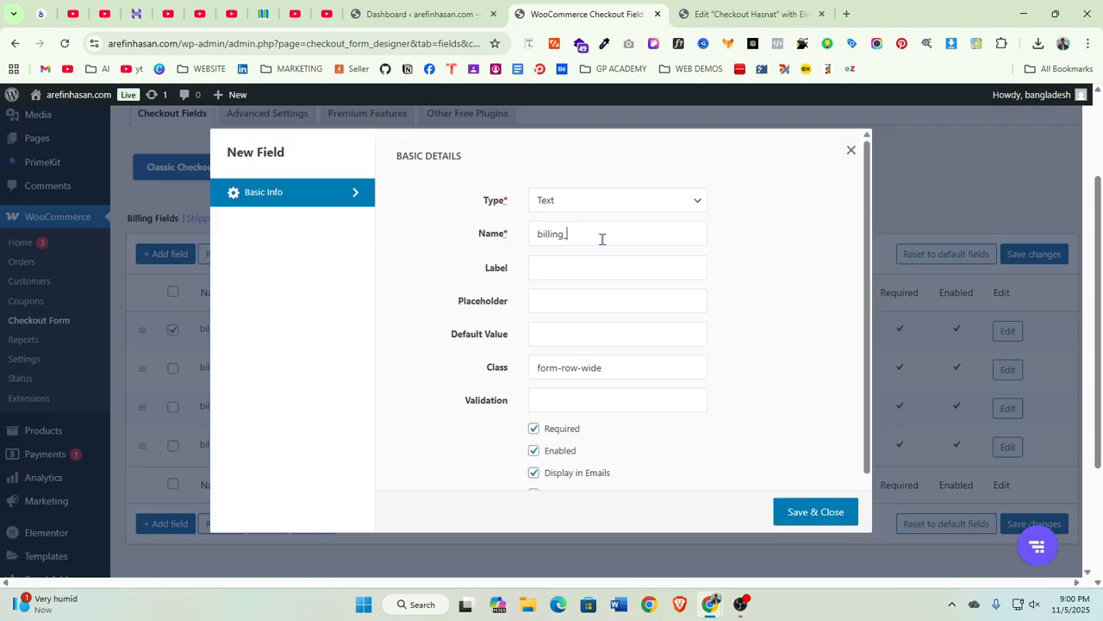
click(633, 199)
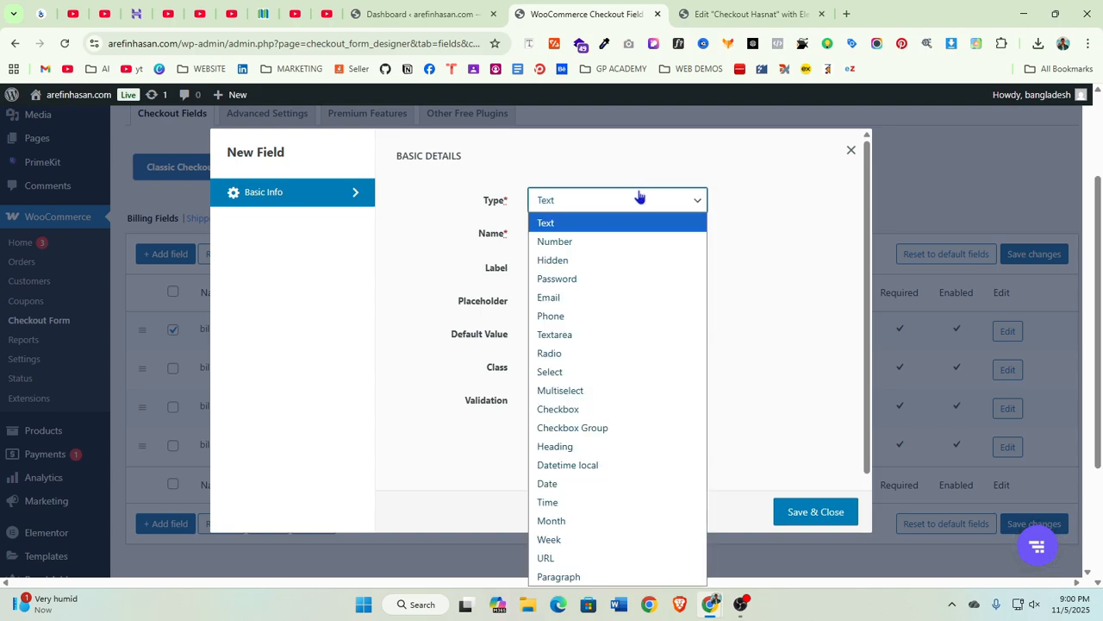
click(589, 223)
click(590, 235)
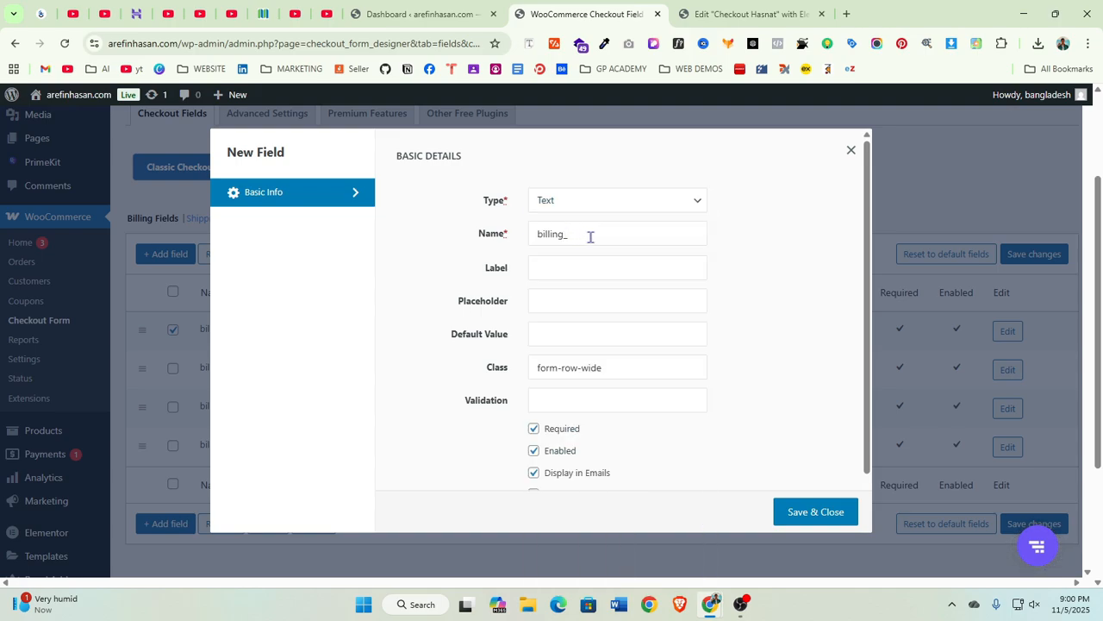
text(Full_Name)
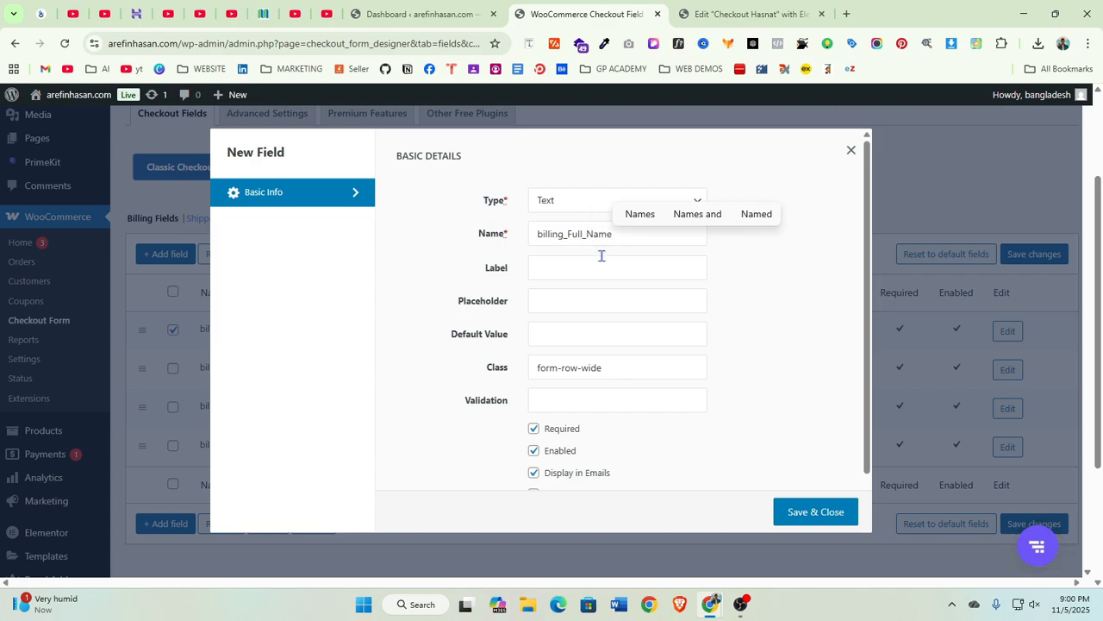
click(596, 268)
click(630, 302)
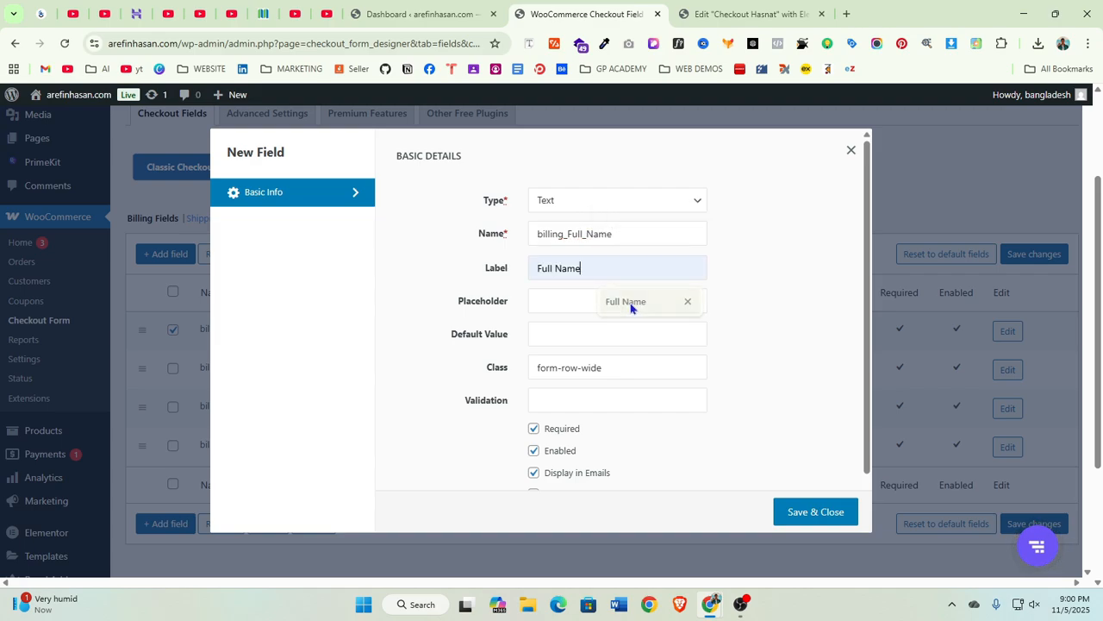
click(804, 510)
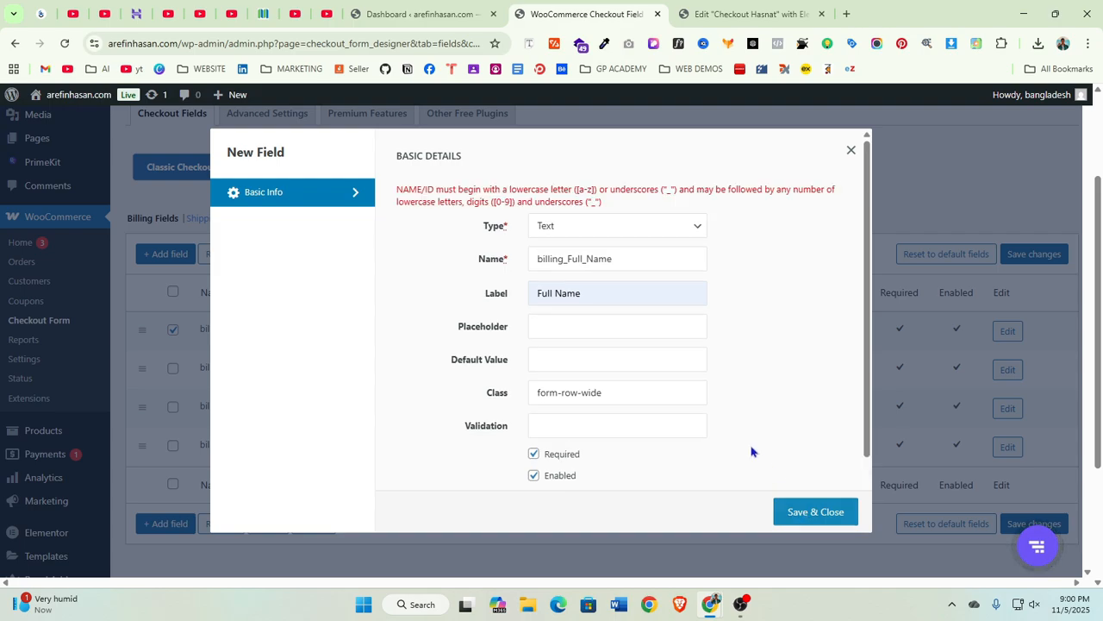
Replace the new field's label with Full Name and set its placeholder to Your Name
drag(597, 289, 480, 290)
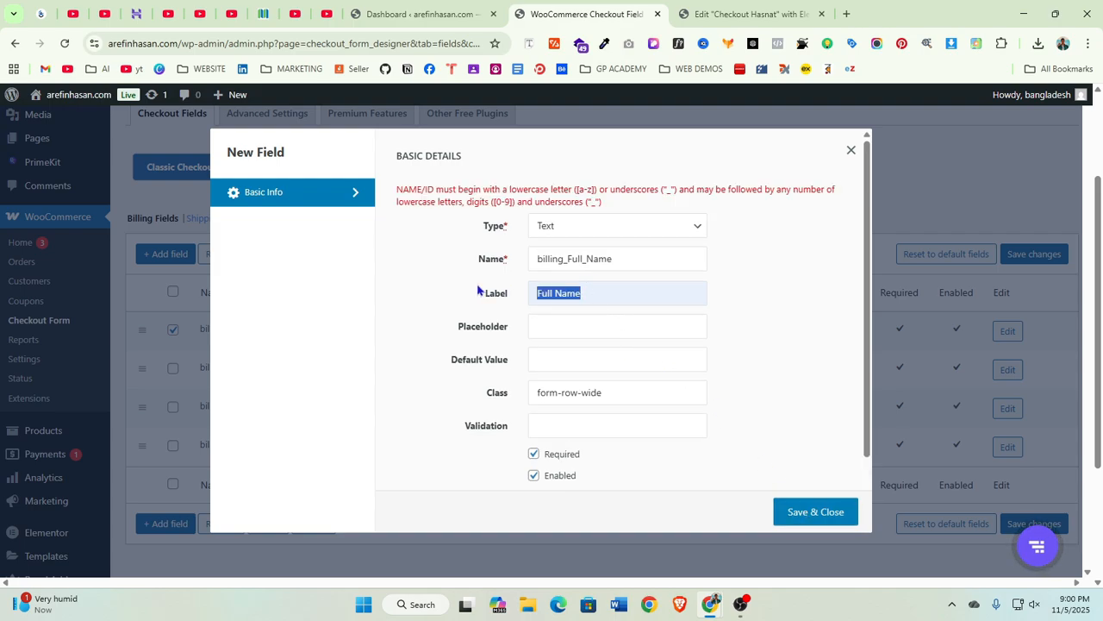
key(BackSpace)
click(567, 330)
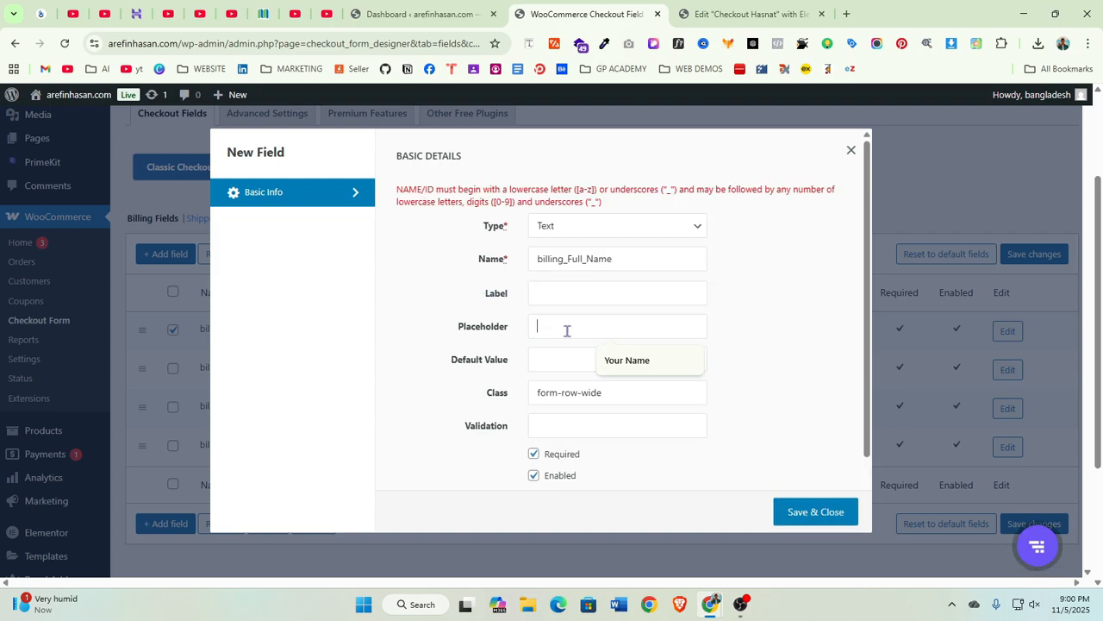
click(585, 297)
text(Full)
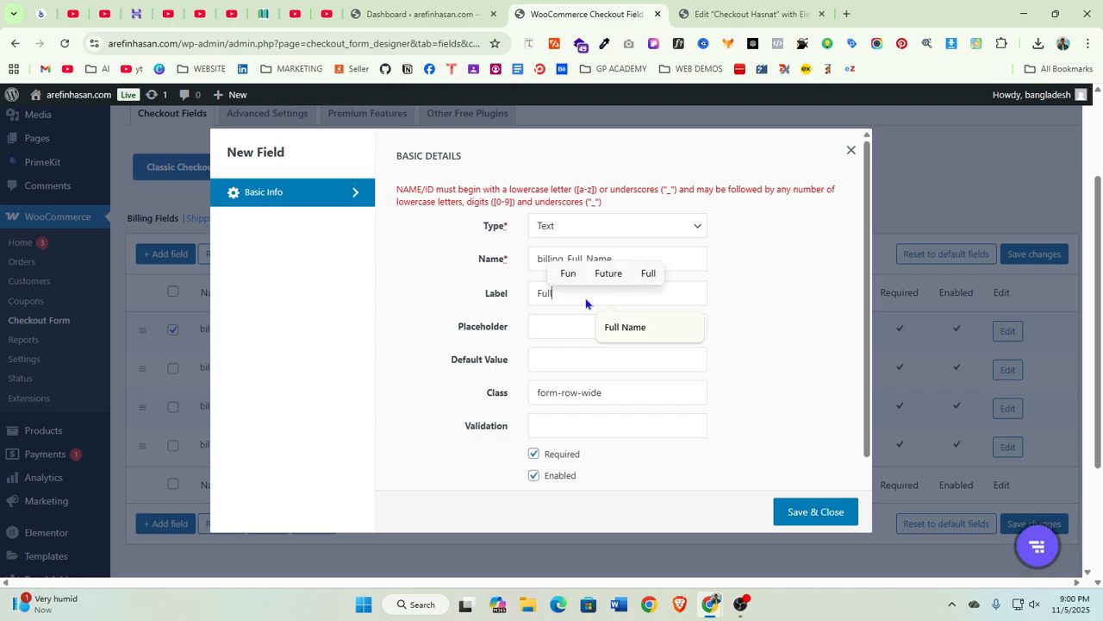
text( Name)
click(621, 324)
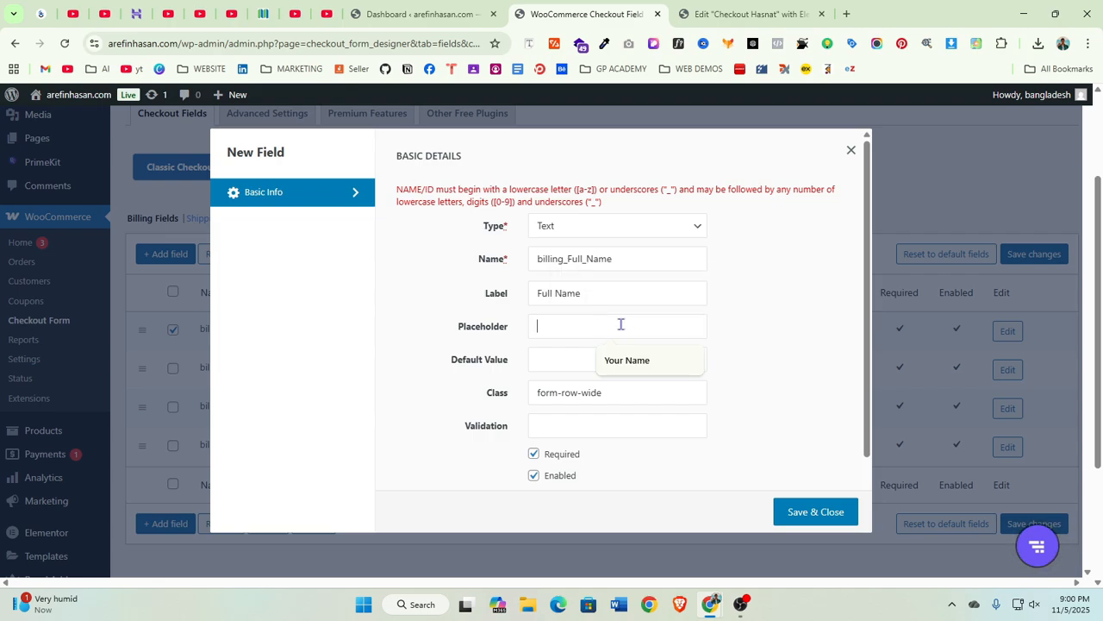
click(631, 362)
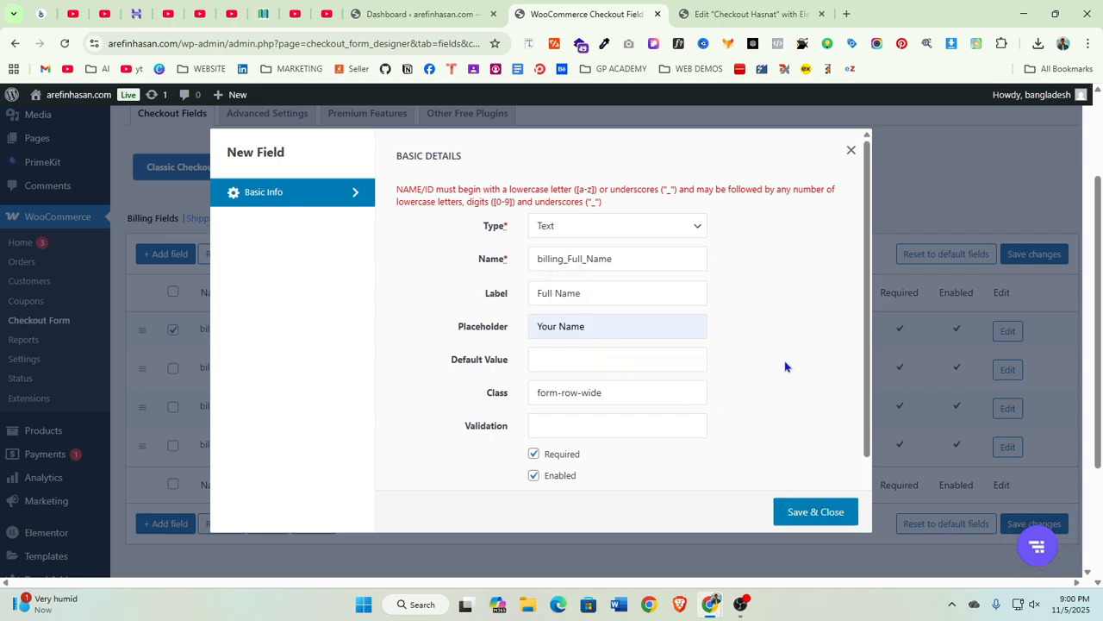
Change the field name to lowercase billing_full_name and save and close the new field
scroll(785, 378, down, 3)
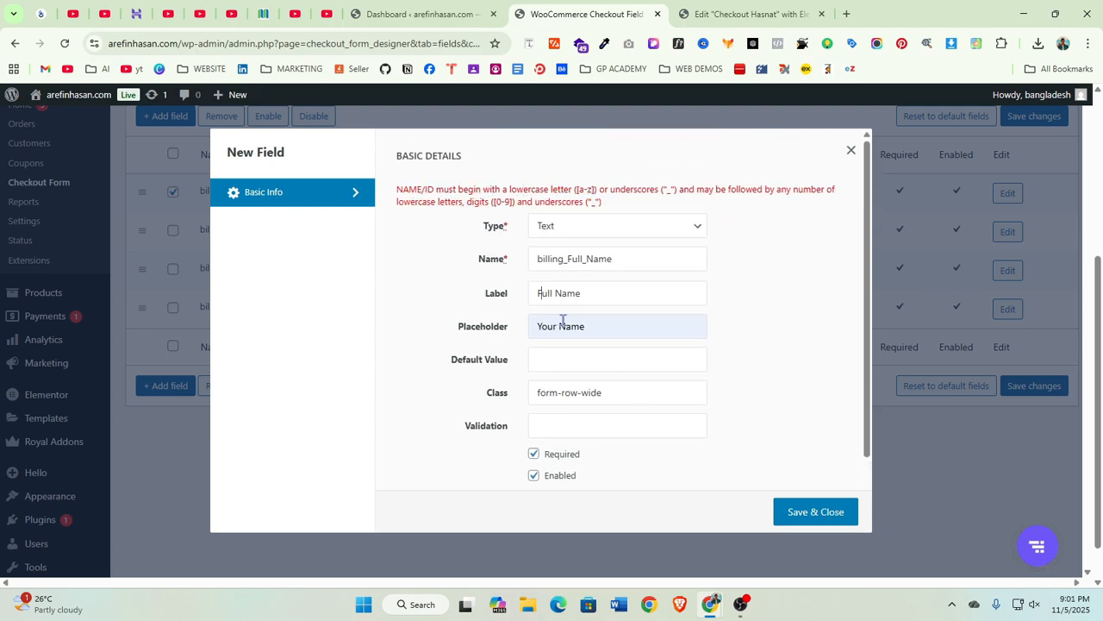
key(BackSpace)
text(f)
click(595, 260)
key(BackSpace)
text(n)
click(796, 512)
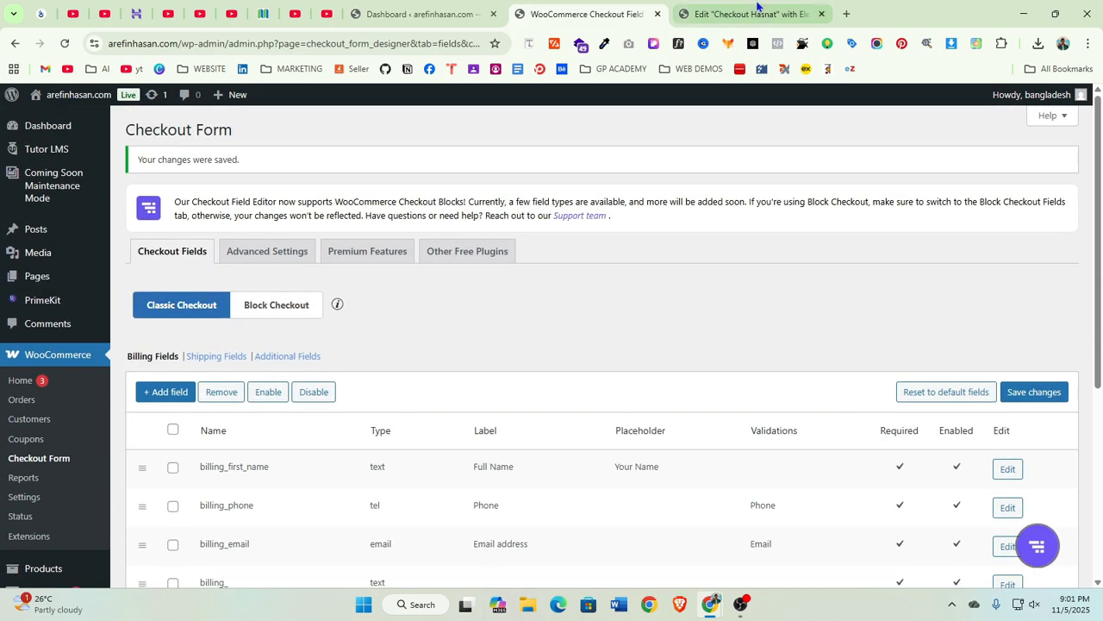
Reload the Elementor editor and examine the checkout widget's billing fields
click(733, 14)
scroll(750, 294, up, 1)
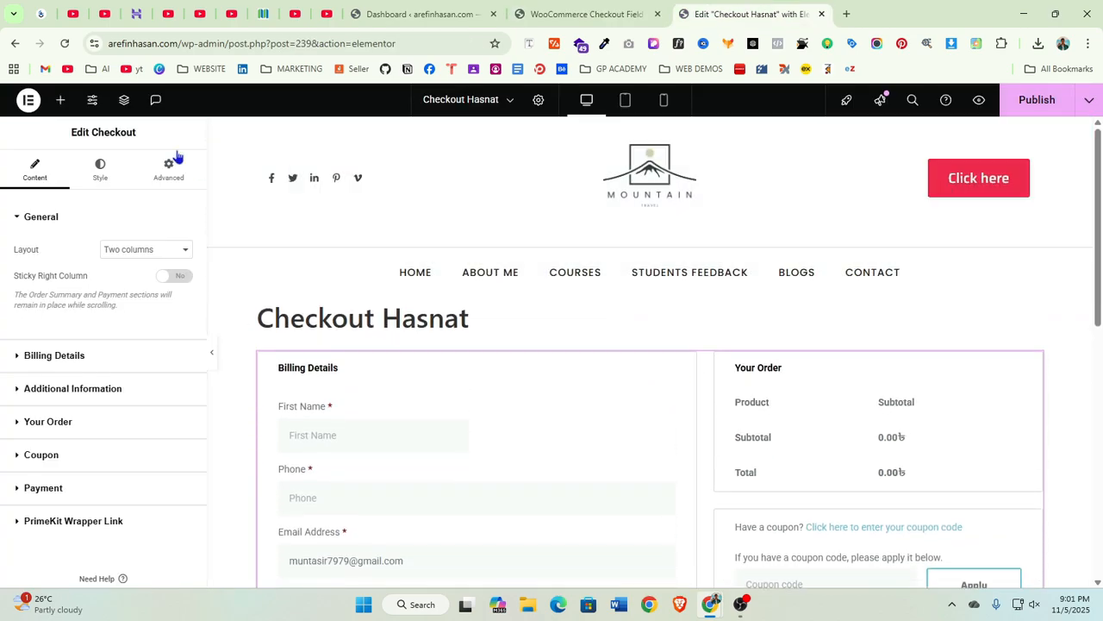
click(64, 43)
click(609, 166)
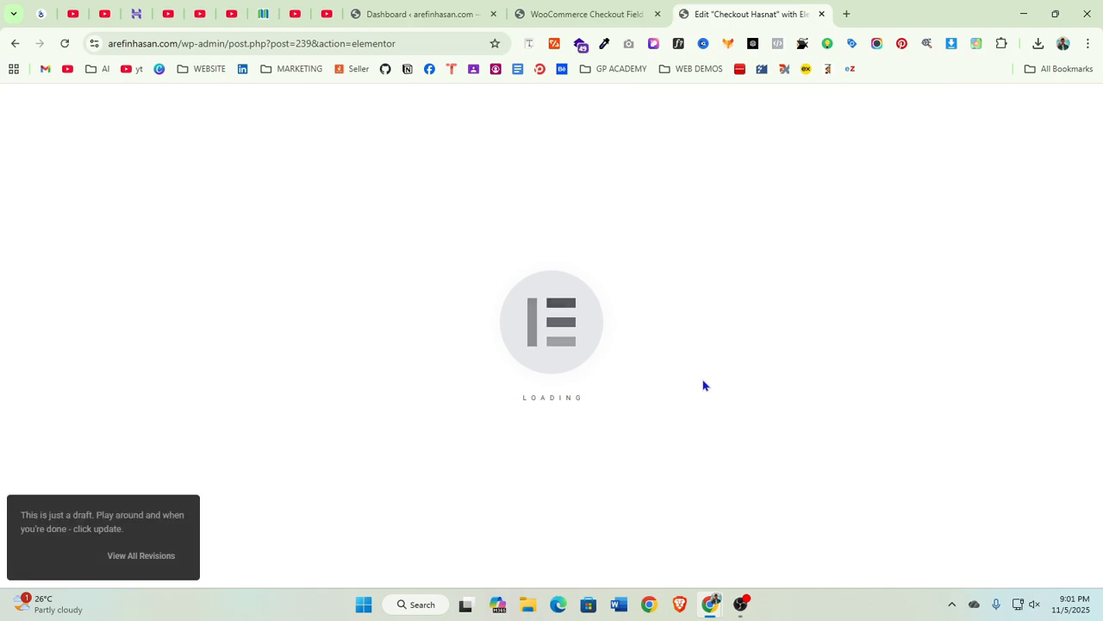
scroll(467, 381, down, 3)
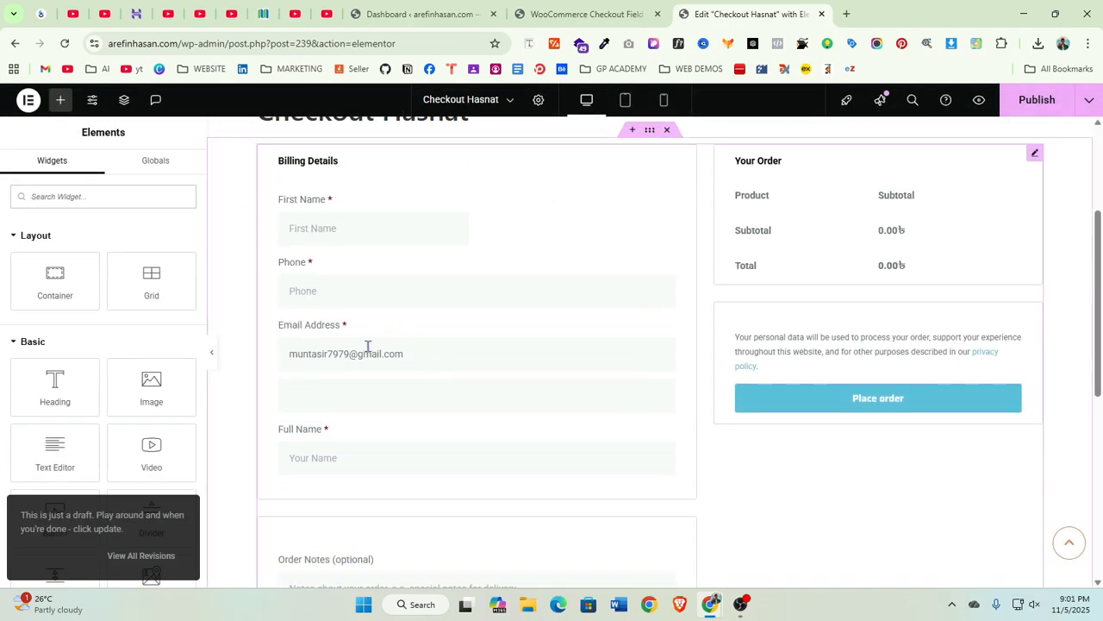
scroll(367, 371, down, 4)
scroll(372, 343, up, 2)
scroll(365, 327, up, 2)
click(306, 446)
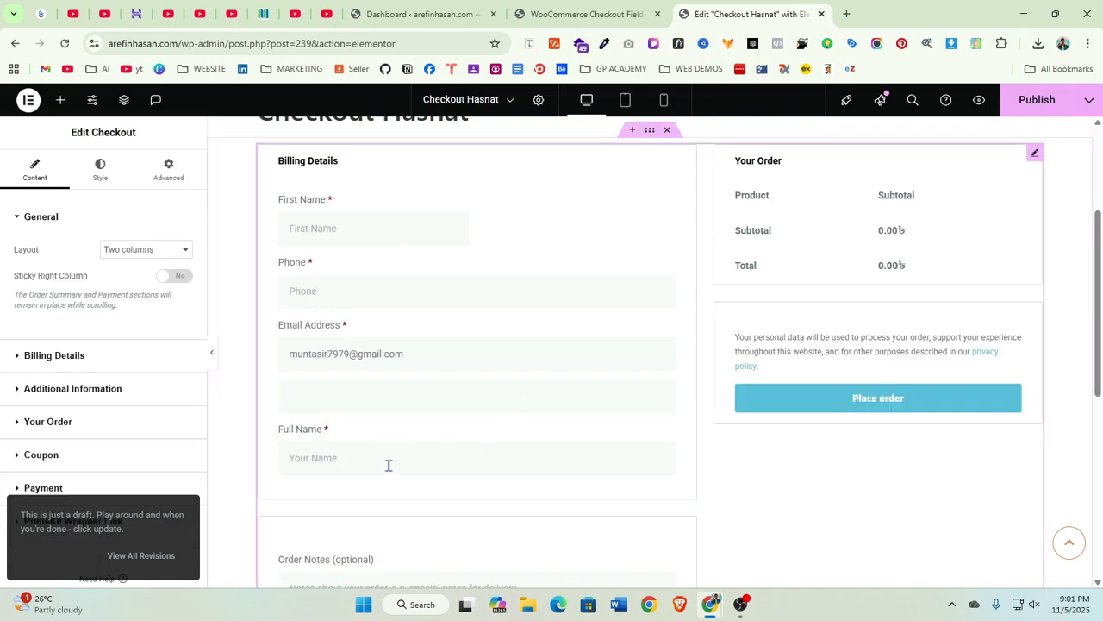
Return to the field editor and move the billing_full_name field to the top of the billing fields list
click(582, 14)
scroll(593, 261, down, 3)
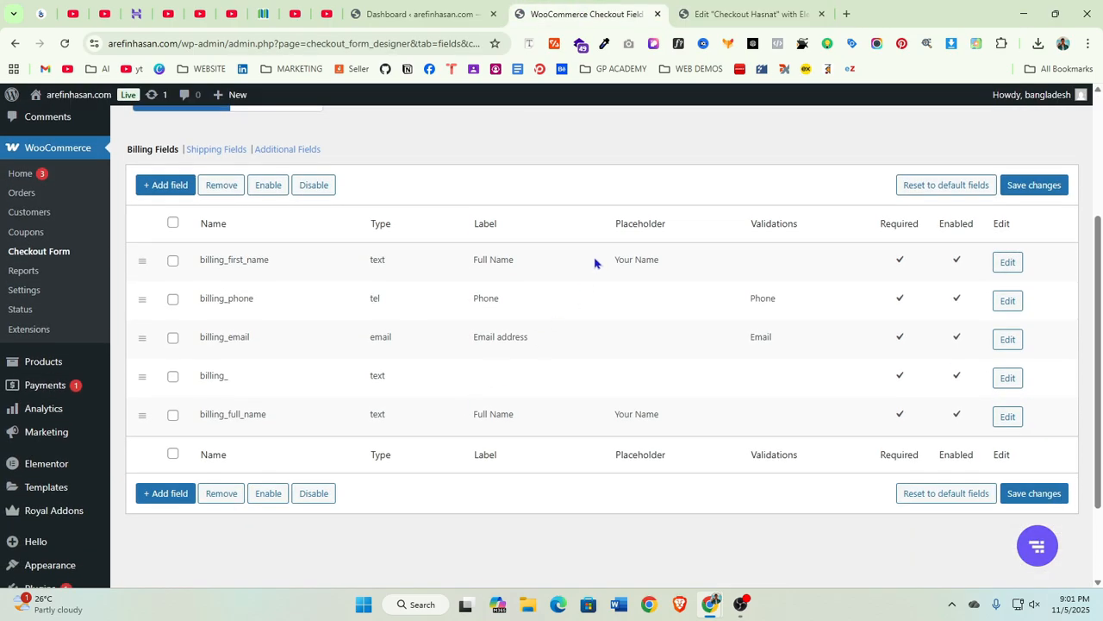
scroll(655, 264, up, 2)
scroll(228, 363, down, 3)
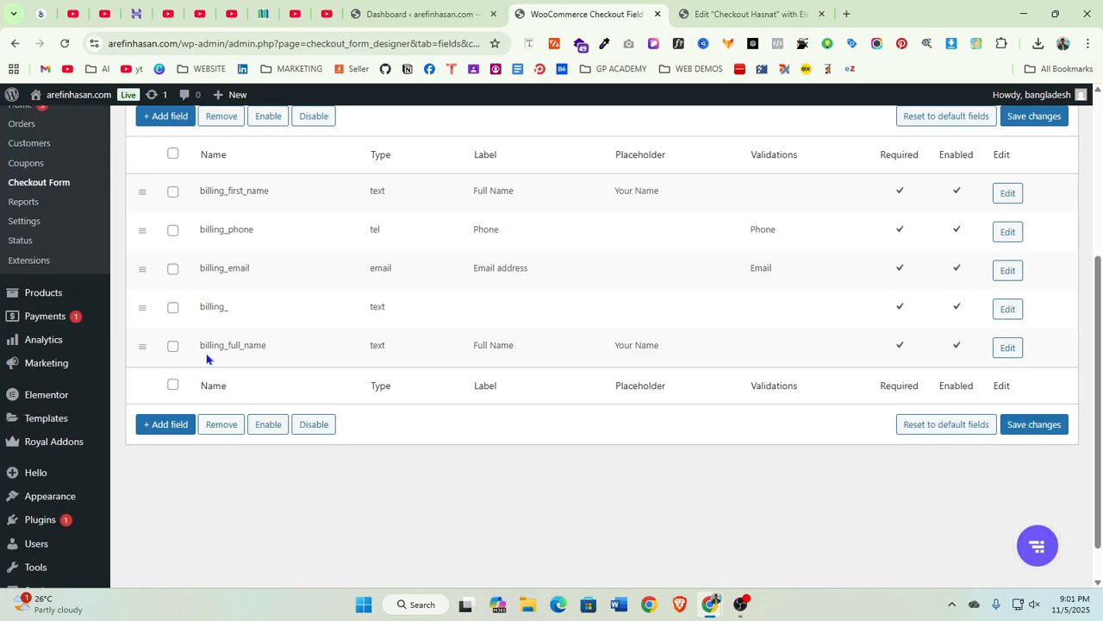
scroll(265, 308, up, 2)
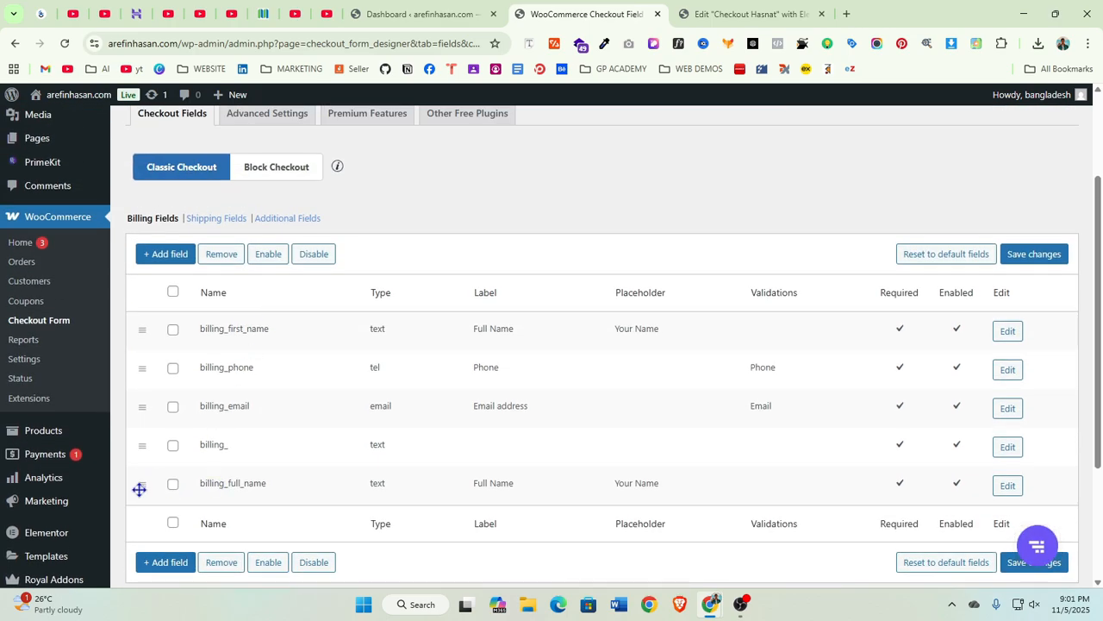
drag(144, 488, 136, 325)
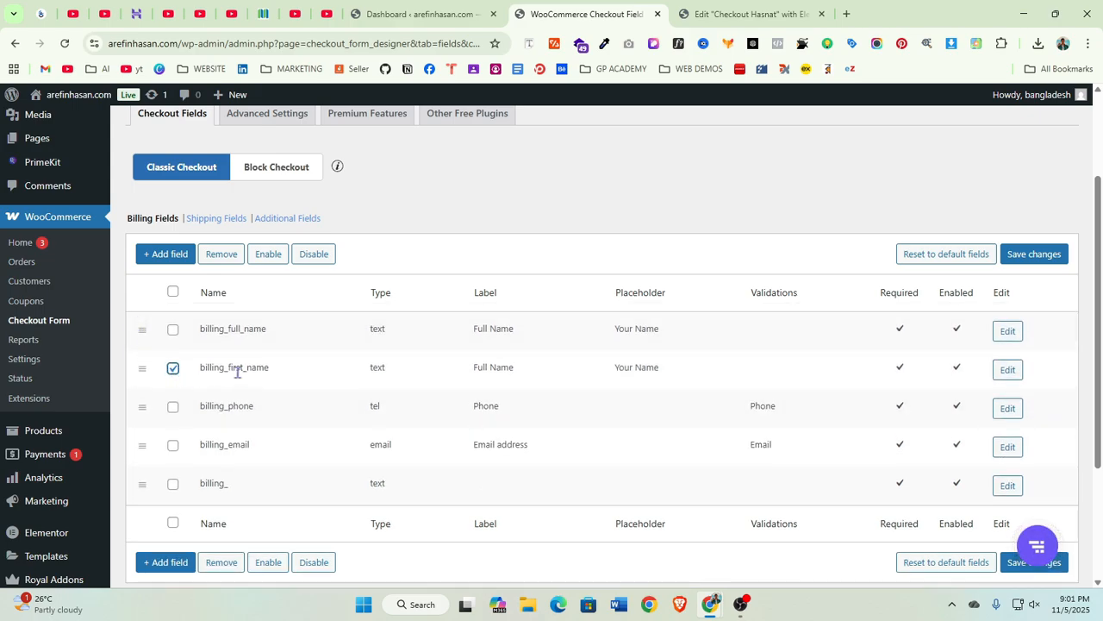
Remove the selected billing_first_name field and save the billing field changes
click(222, 256)
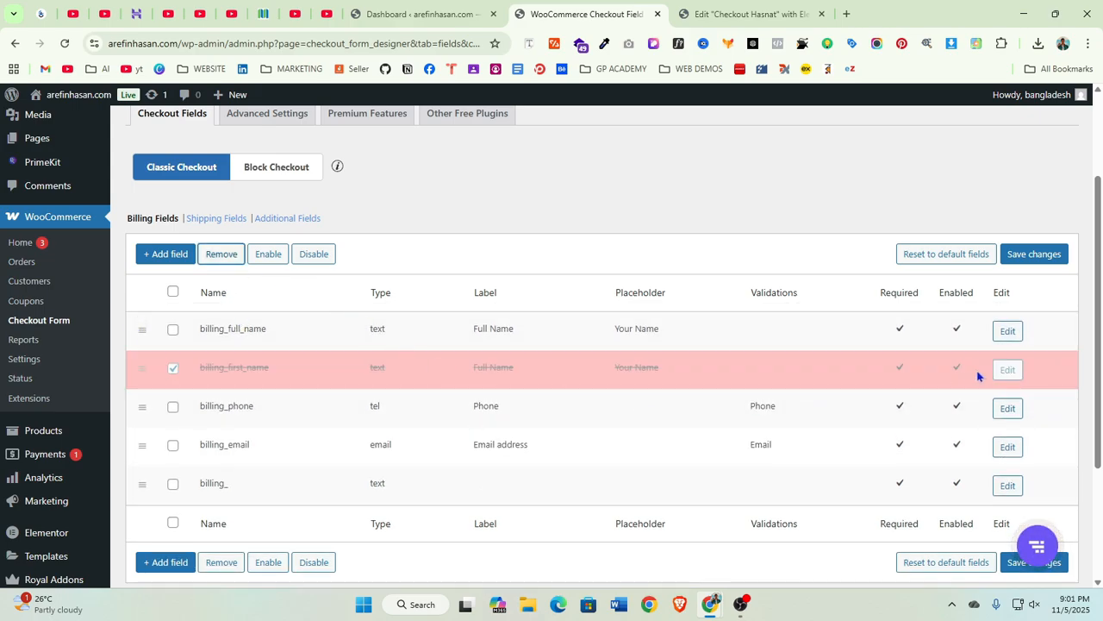
click(1041, 261)
scroll(788, 411, down, 3)
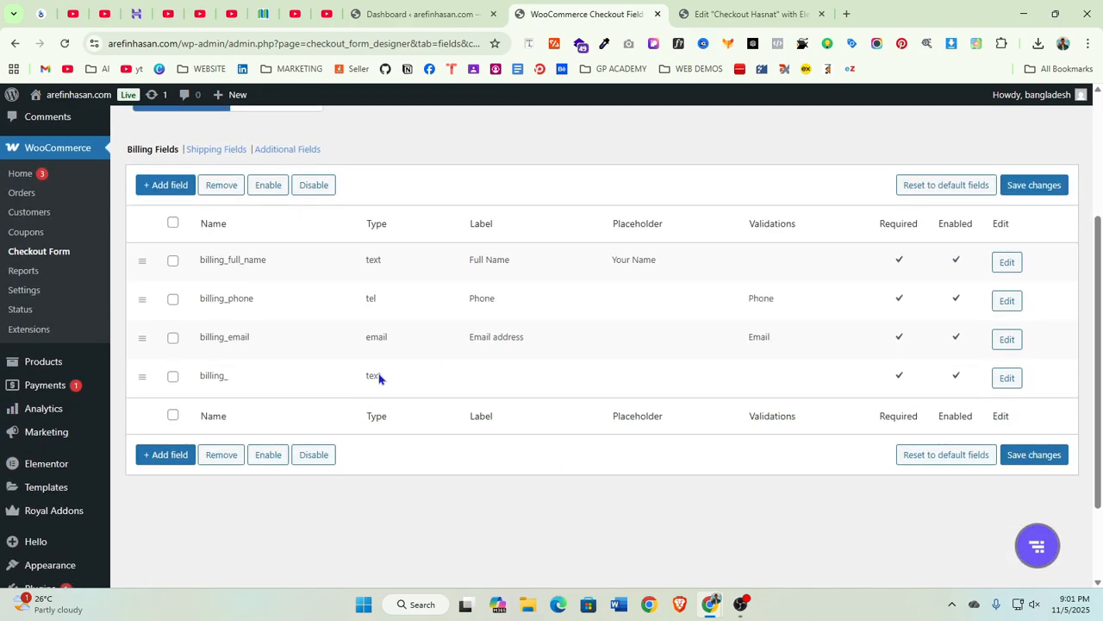
scroll(569, 403, up, 3)
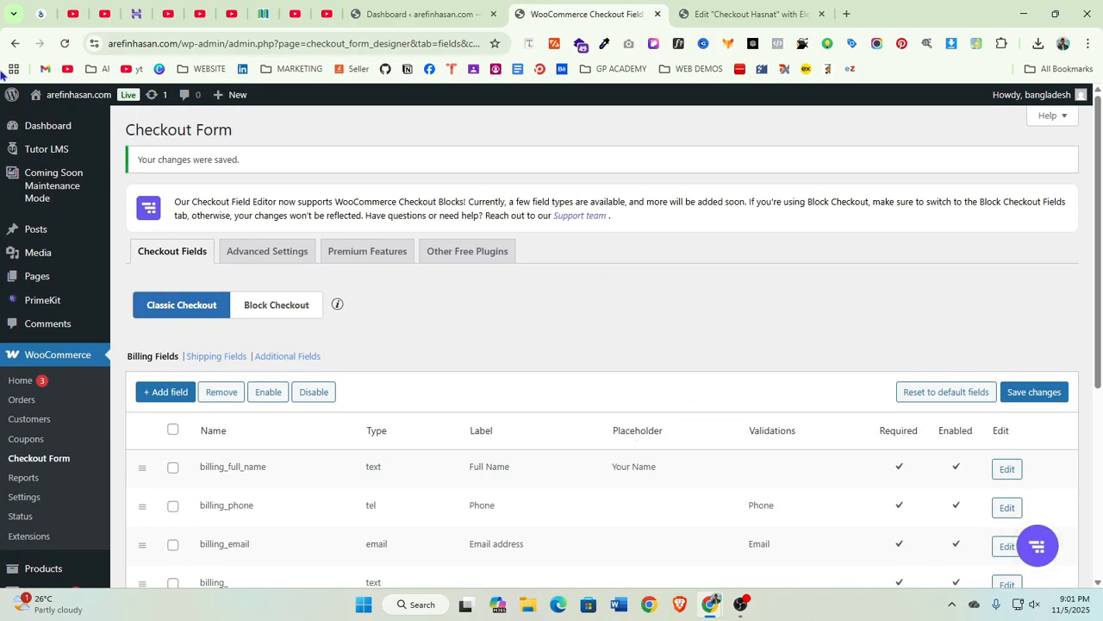
Switch to the Elementor editor and publish the Checkout Hasnat page
click(722, 10)
scroll(265, 227, up, 2)
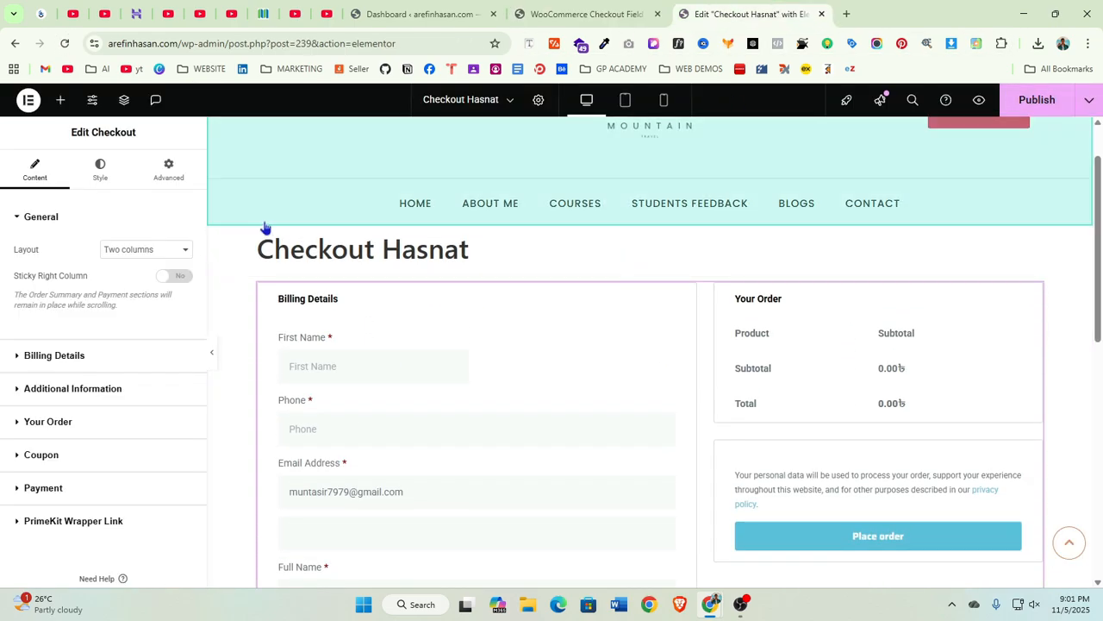
click(1041, 100)
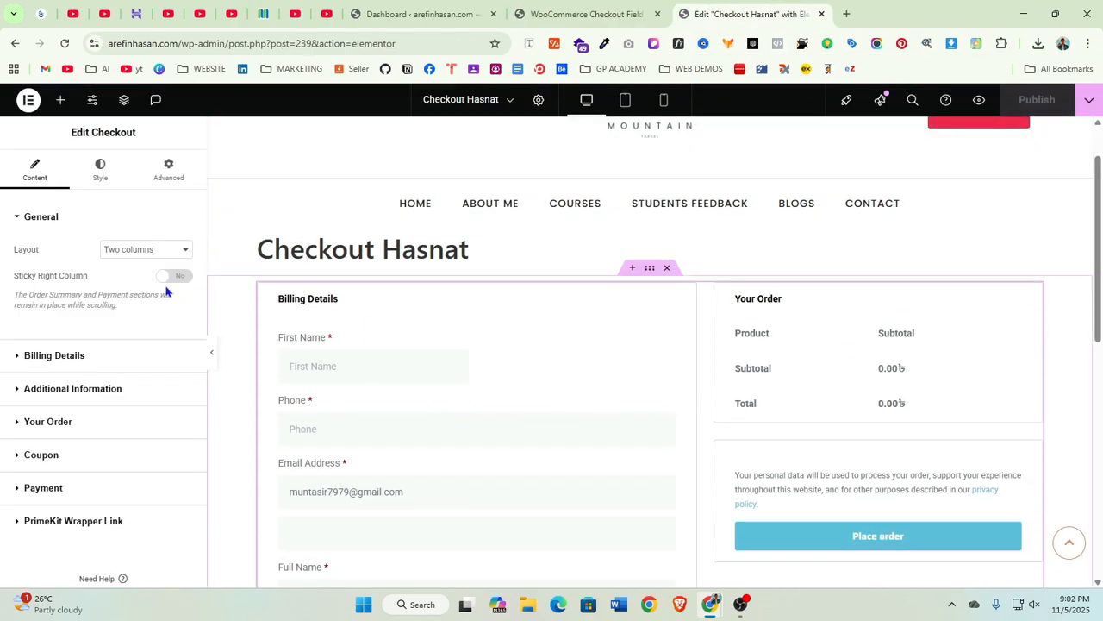
Reload the Elementor editor and review the checkout widget's billing fields
click(65, 44)
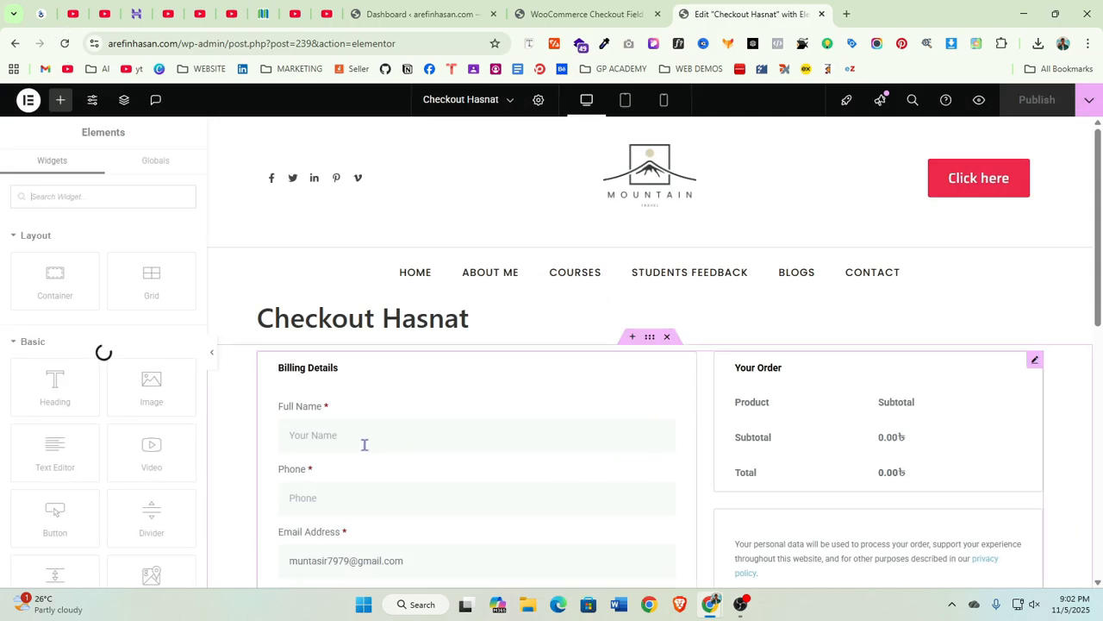
scroll(363, 418, down, 3)
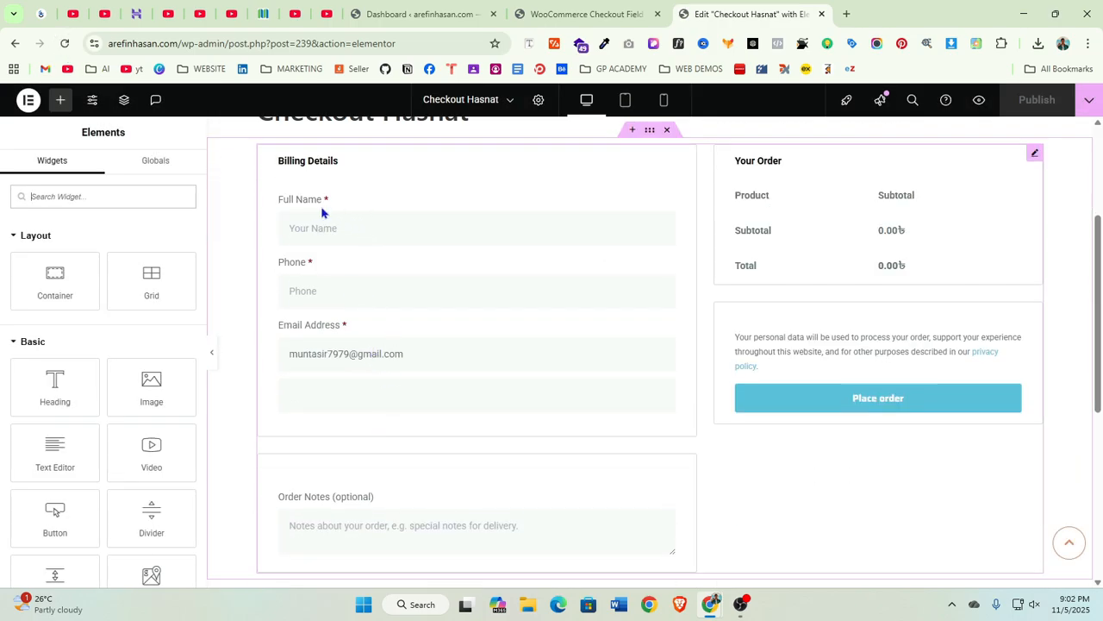
scroll(451, 406, down, 2)
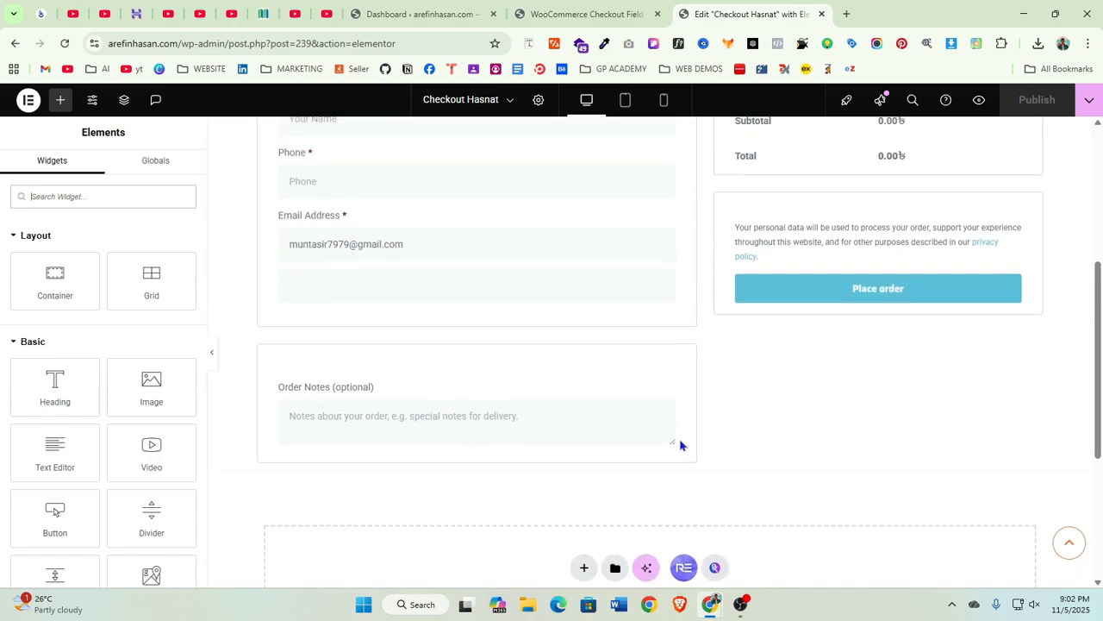
scroll(741, 431, up, 3)
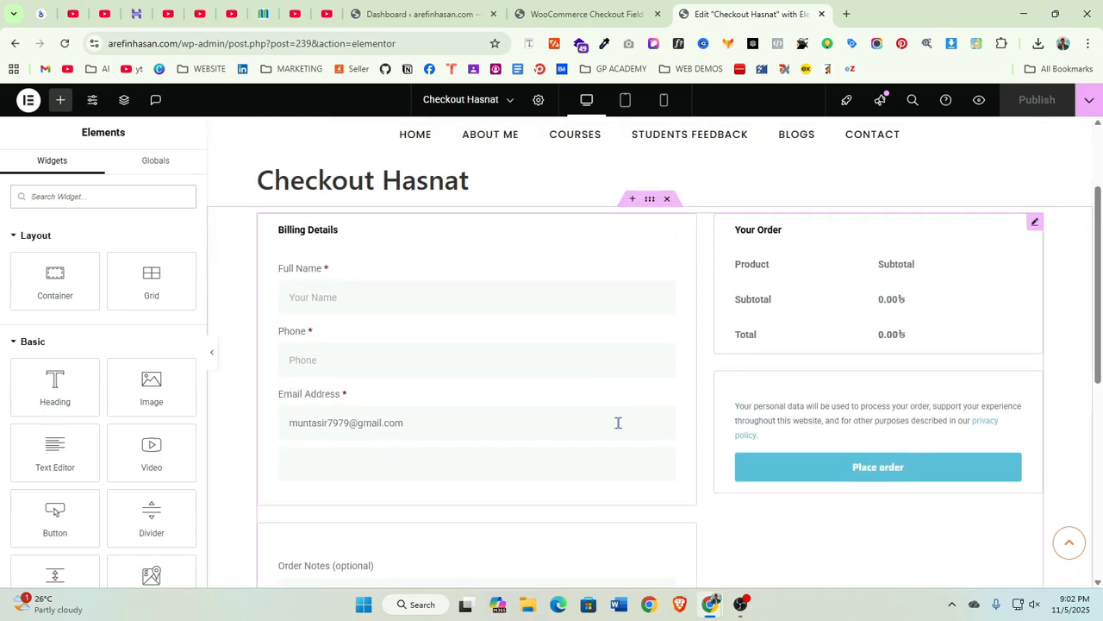